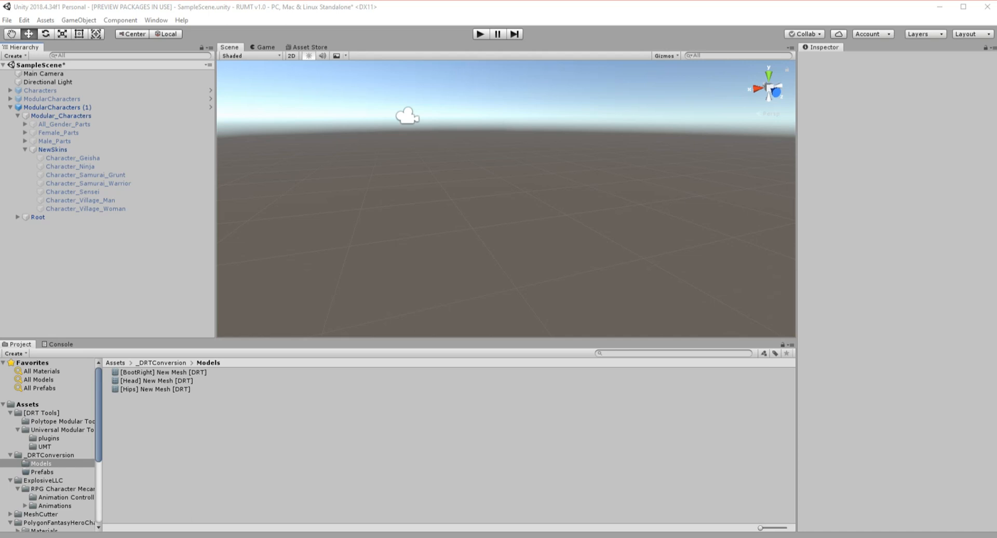
# Activate the Character_Ninja skin under NewSkins and frame it from the front in the scene.
pyautogui.doubleClick(102, 168)
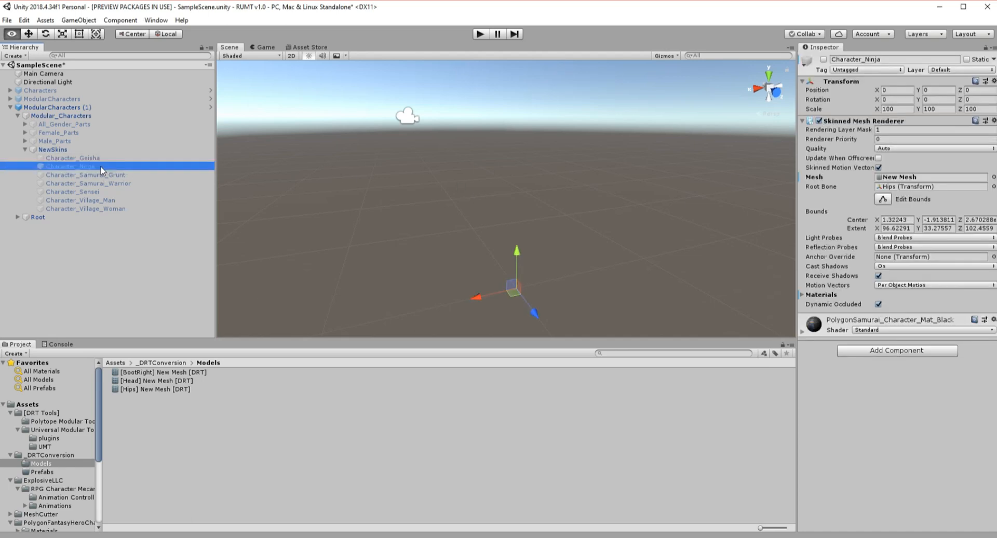
pyautogui.keyDown('alt'); pyautogui.moveTo(345, 160); pyautogui.dragTo(316, 174); pyautogui.keyUp('alt')
pyautogui.click(314, 179)
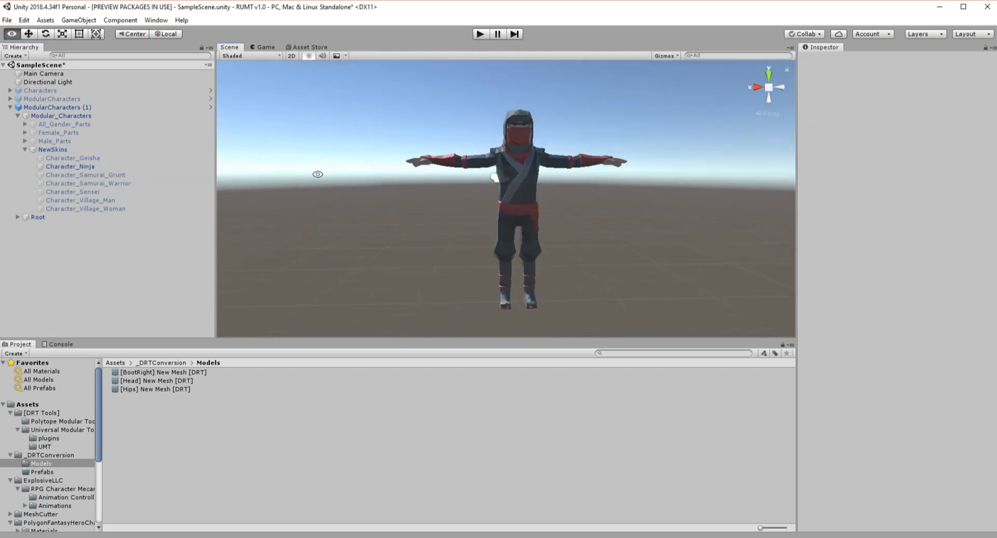
# Remove the UMT script component from the ModularCharacters (1) object.
pyautogui.click(58, 108)
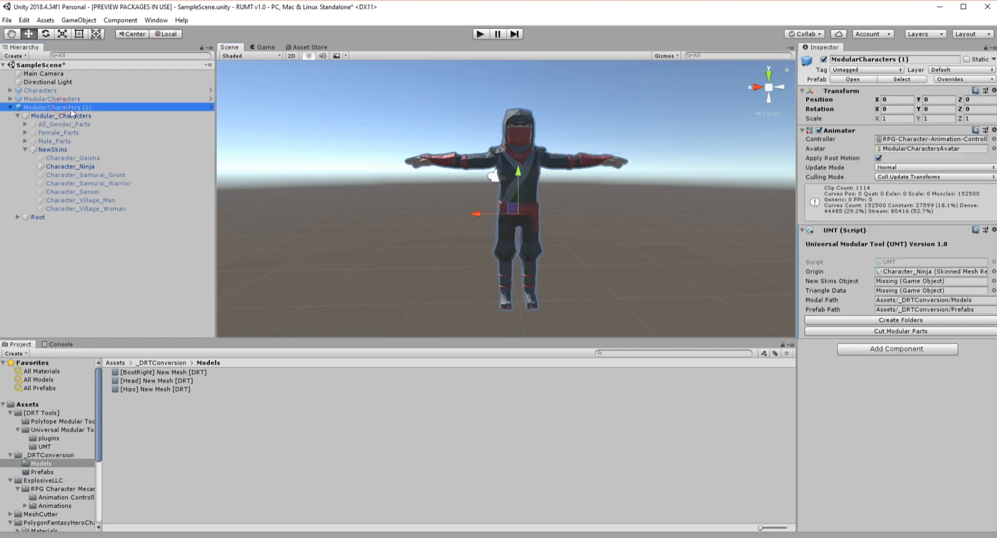
pyautogui.click(993, 231)
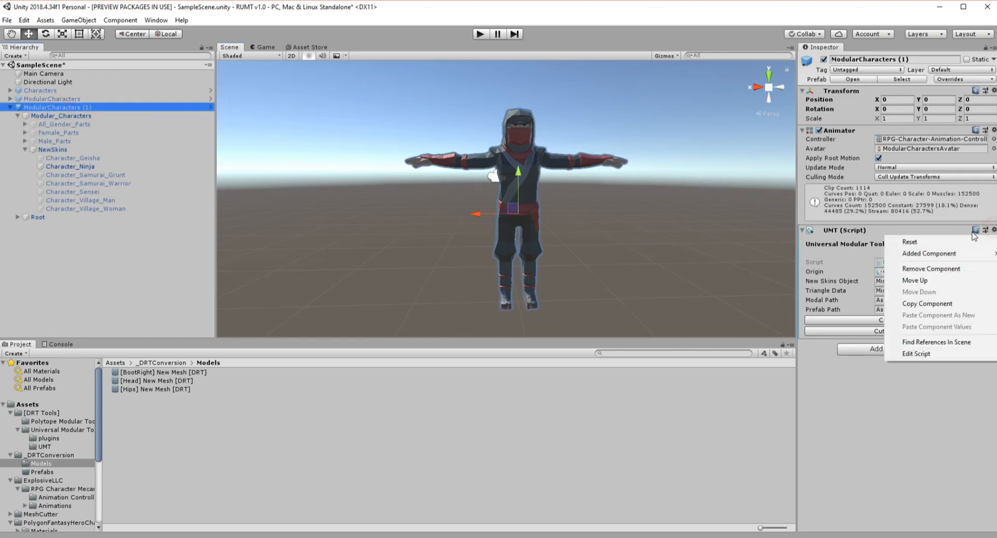
pyautogui.click(914, 270)
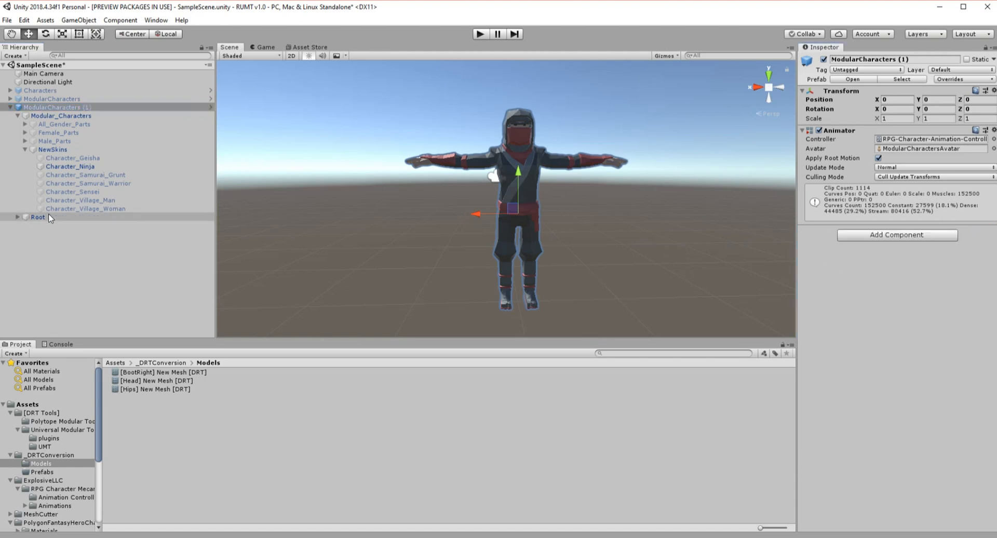
# Create an empty child object named Modular Parts under ModularCharacters (1).
pyautogui.rightClick(58, 107)
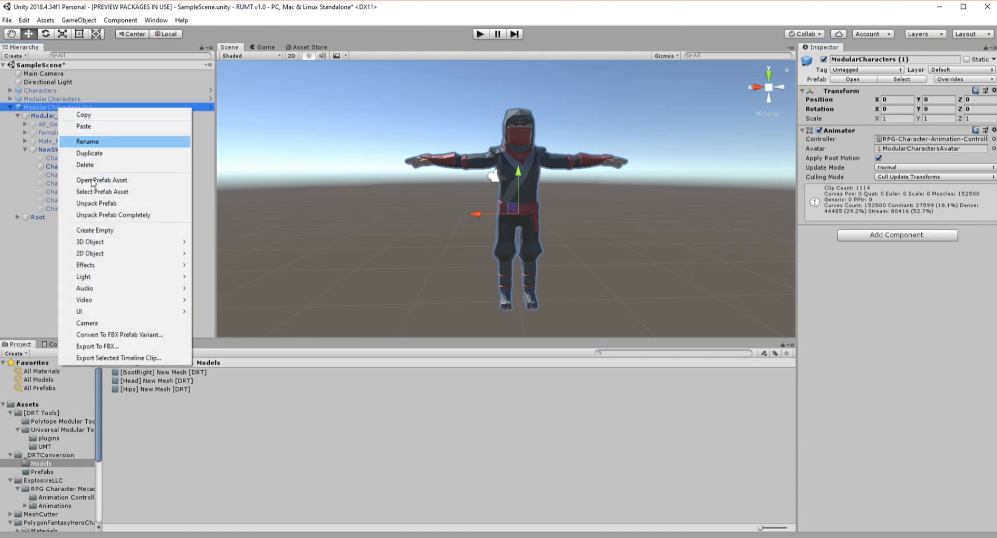
pyautogui.click(96, 230)
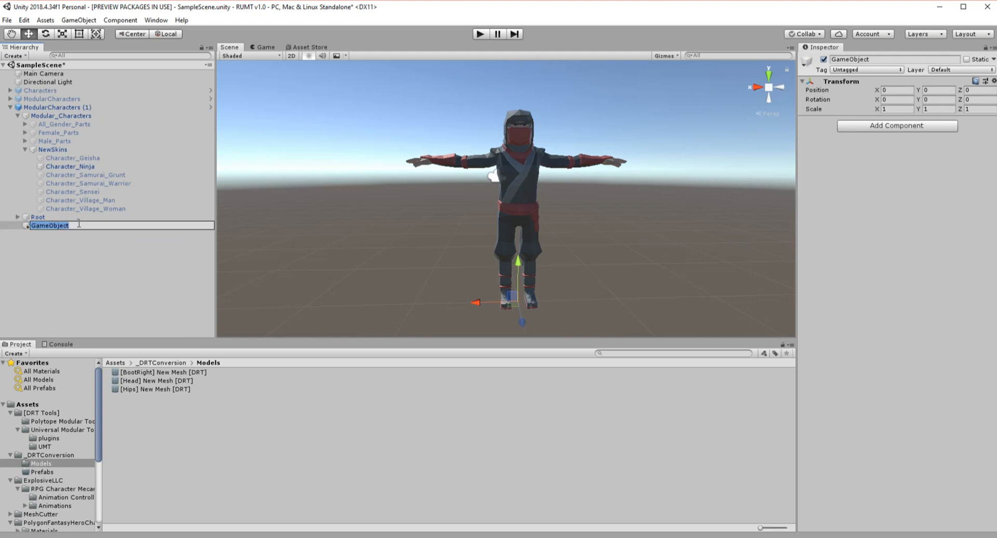
pyautogui.write('Modular Parts')
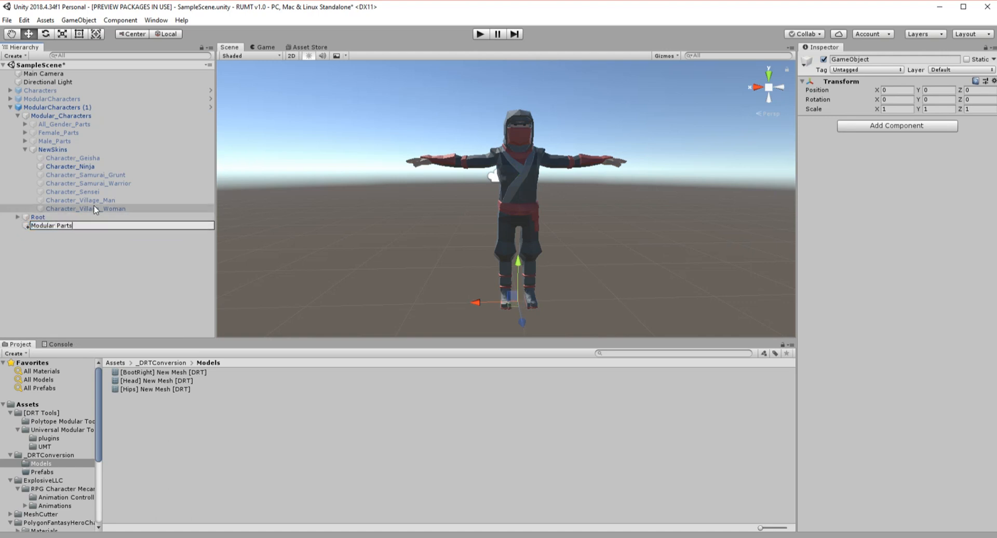
pyautogui.press('Return')
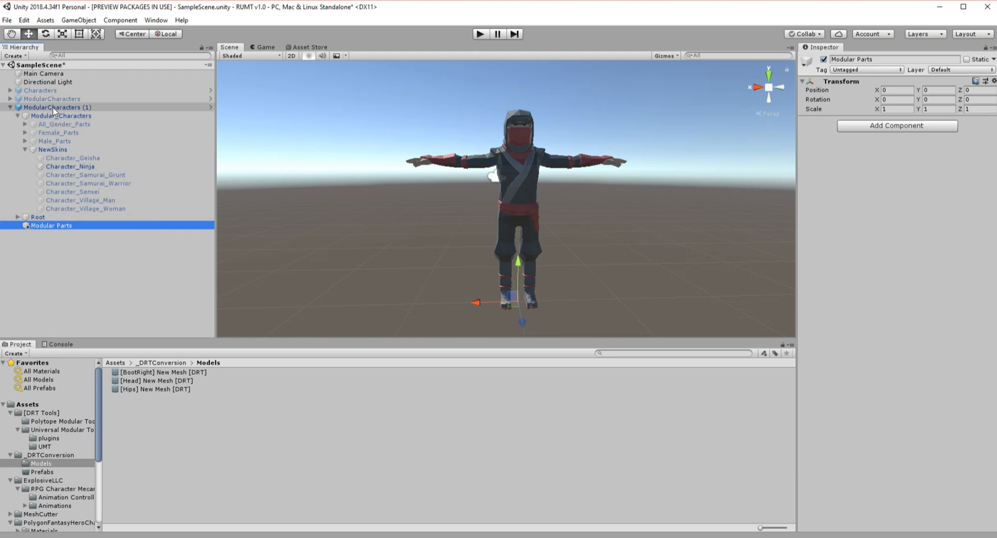
# Create an empty object at the scene's root level and name it Ninja Triangle Data.
pyautogui.rightClick(54, 270)
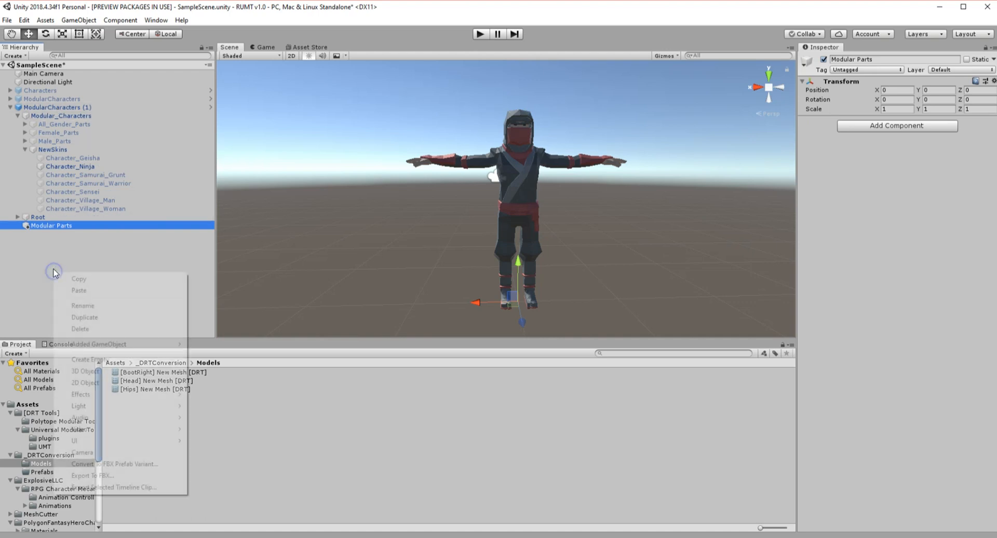
pyautogui.click(107, 359)
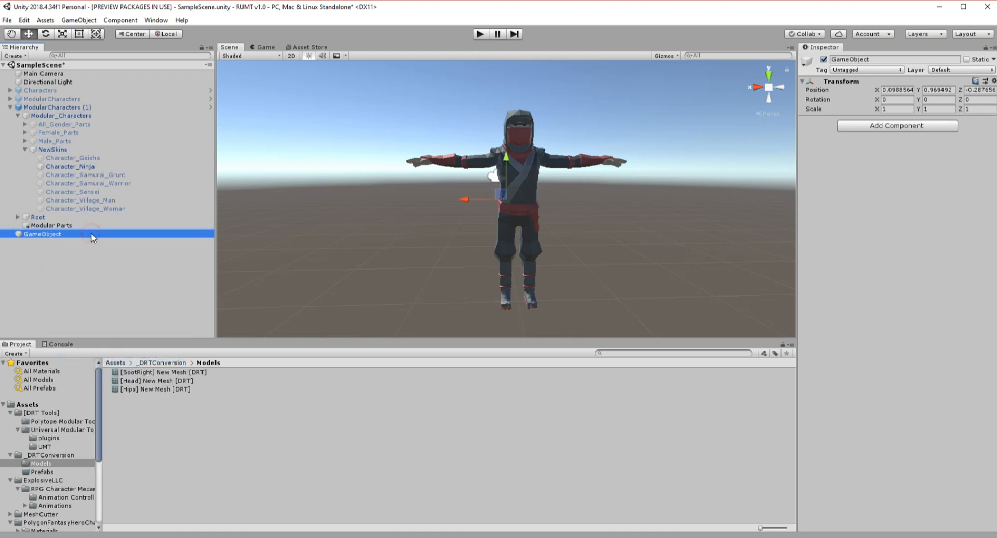
pyautogui.press('F2')
pyautogui.write('Ninj')
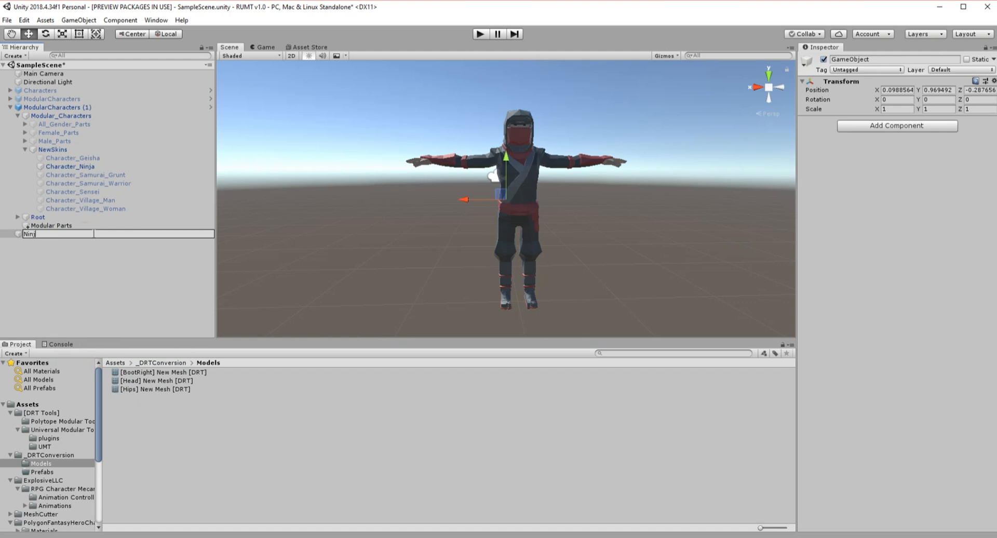
pyautogui.write('a Triangle Data')
pyautogui.press('Return')
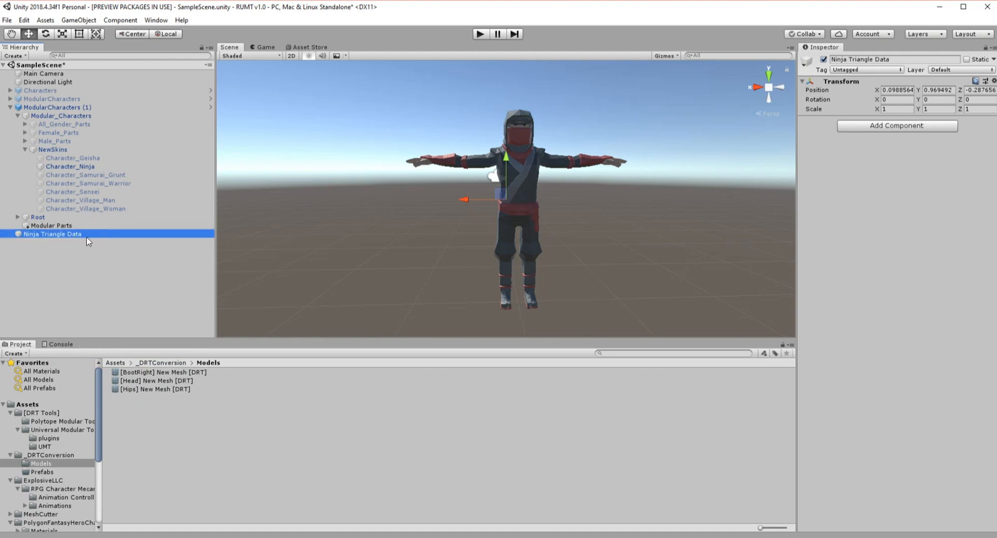
# Add the Triangle Data script component to the Ninja Triangle Data object.
pyautogui.click(62, 108)
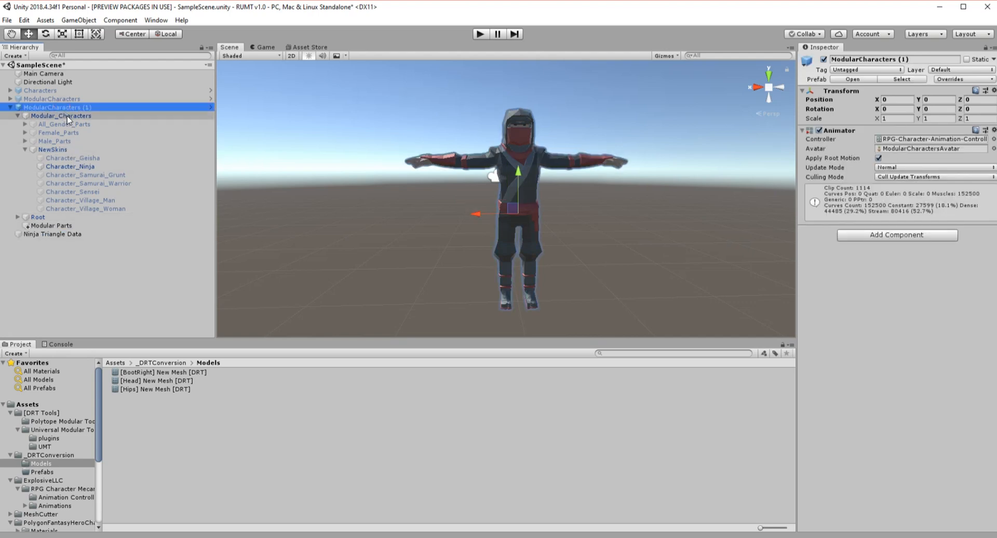
pyautogui.click(67, 116)
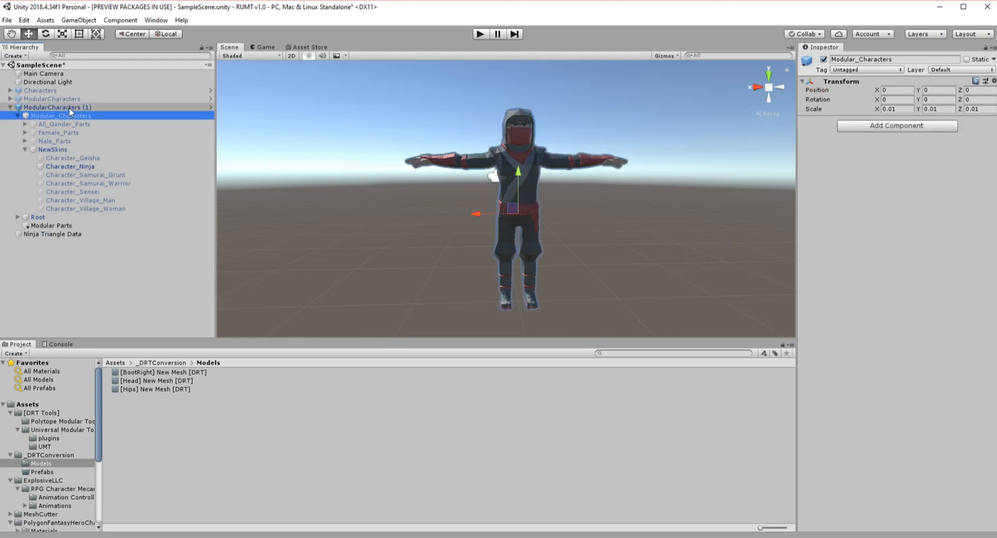
pyautogui.click(54, 234)
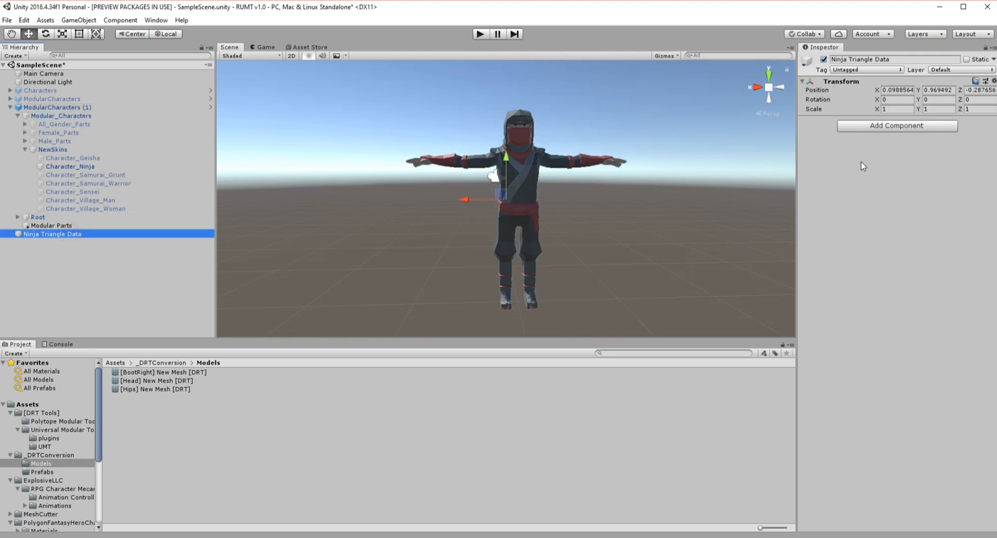
pyautogui.click(870, 128)
pyautogui.write('rtr')
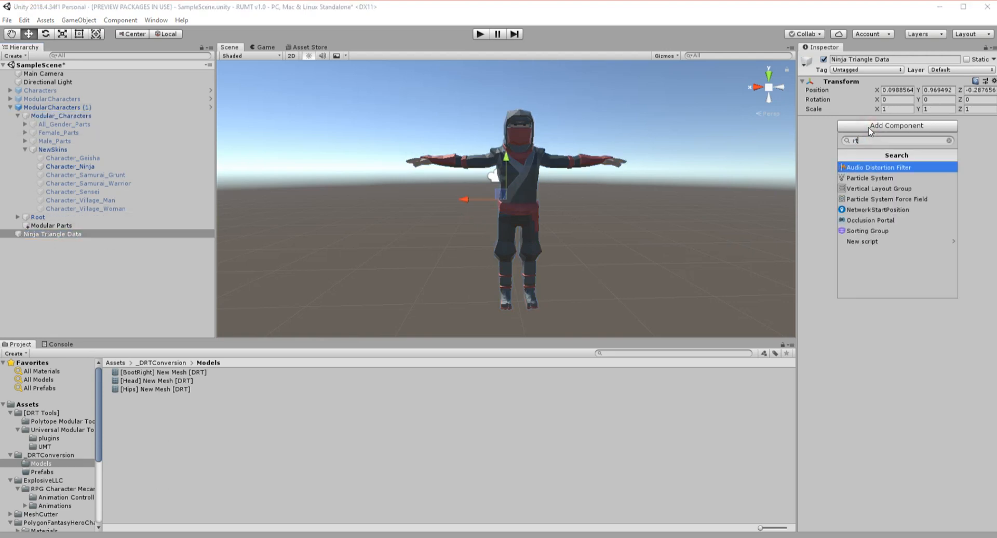
pyautogui.press('BackSpace')
pyautogui.press('BackSpace')
pyautogui.press('BackSpace')
pyautogui.write('tria')
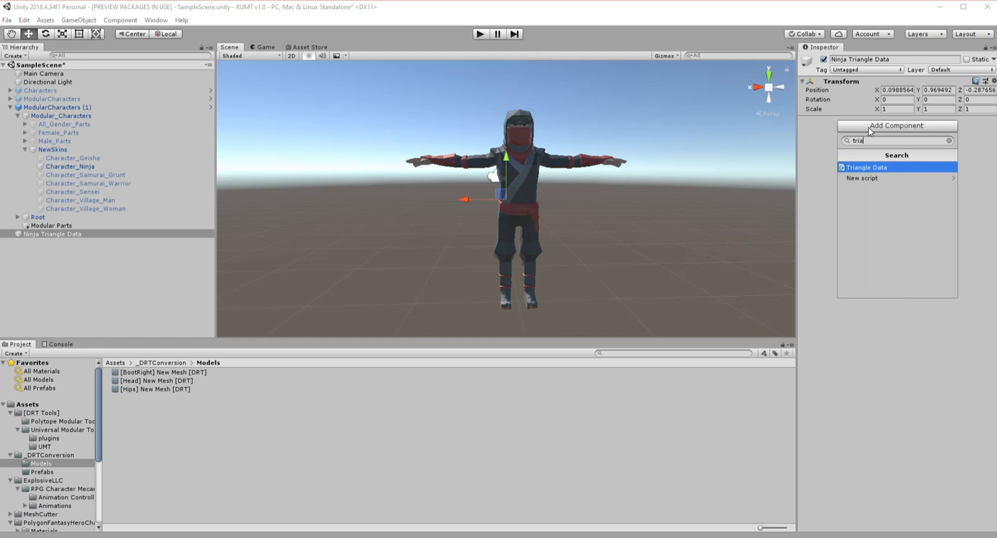
pyautogui.press('Return')
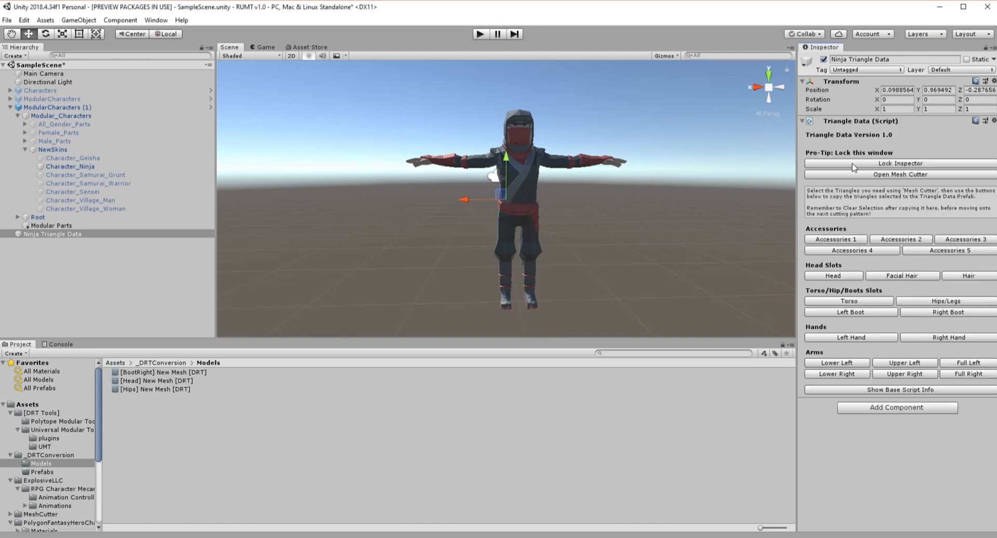
# Lock the Inspector on Ninja Triangle Data and open the Mesh Cutter, placing its window clear of the character.
pyautogui.click(924, 165)
pyautogui.click(876, 175)
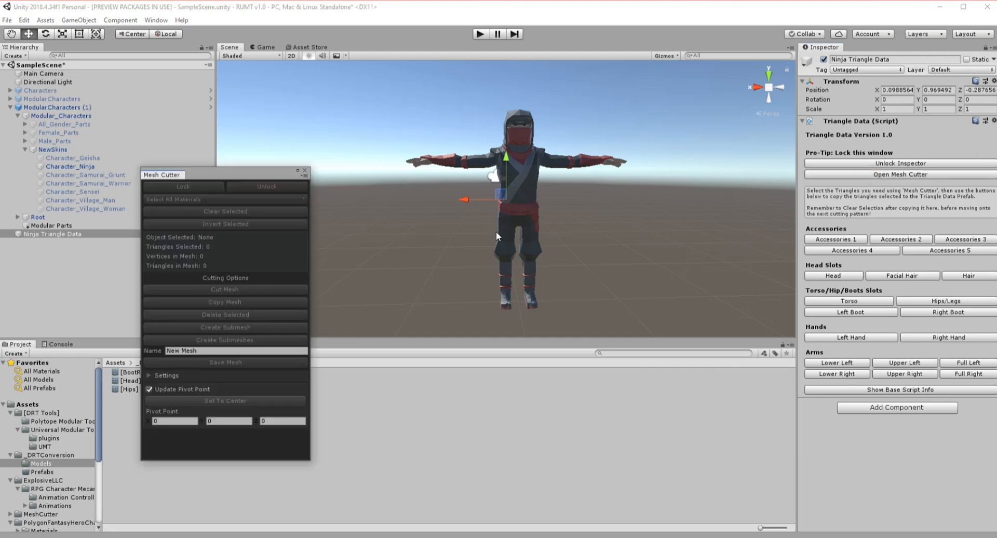
pyautogui.moveTo(289, 173); pyautogui.dragTo(699, 154)
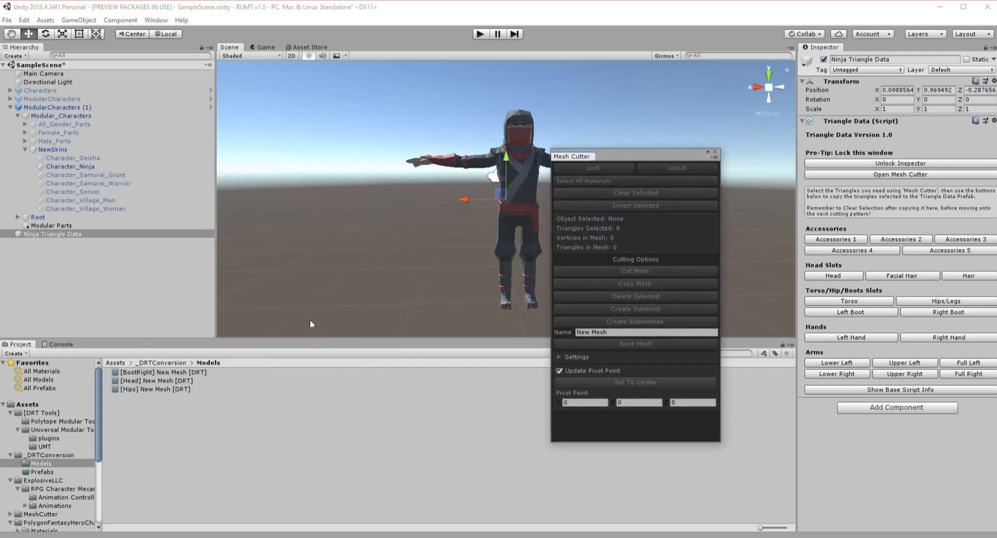
pyautogui.click(46, 446)
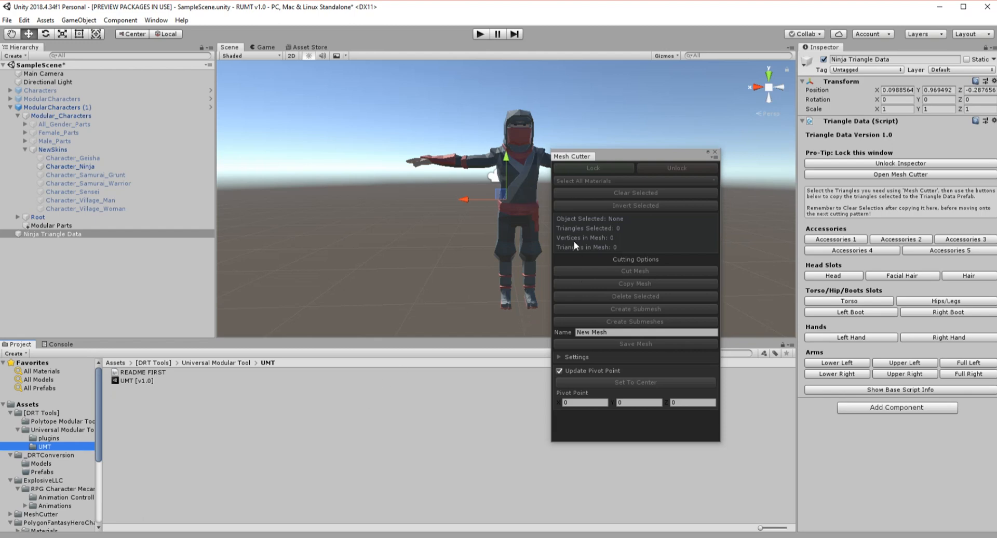
pyautogui.moveTo(610, 156); pyautogui.dragTo(707, 210)
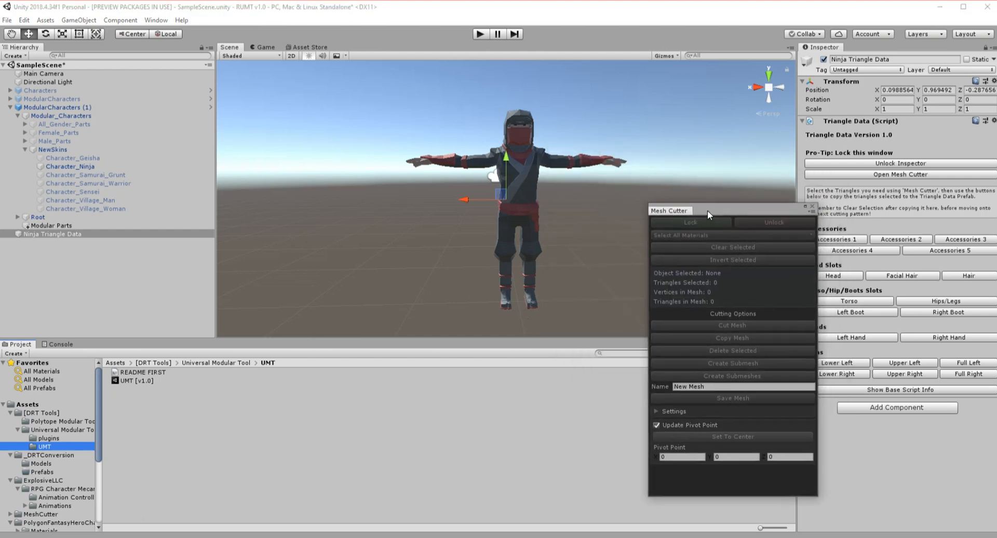
# Lock the Character_Ninja mesh in the Mesh Cutter, saving the mesh copy as New Mesh and replacing the existing file.
pyautogui.click(534, 192)
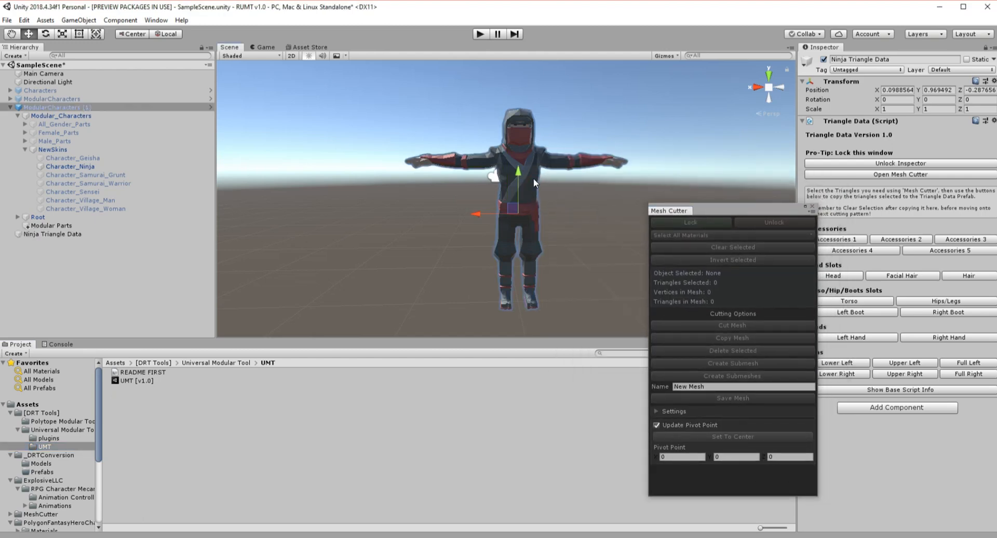
pyautogui.click(534, 179)
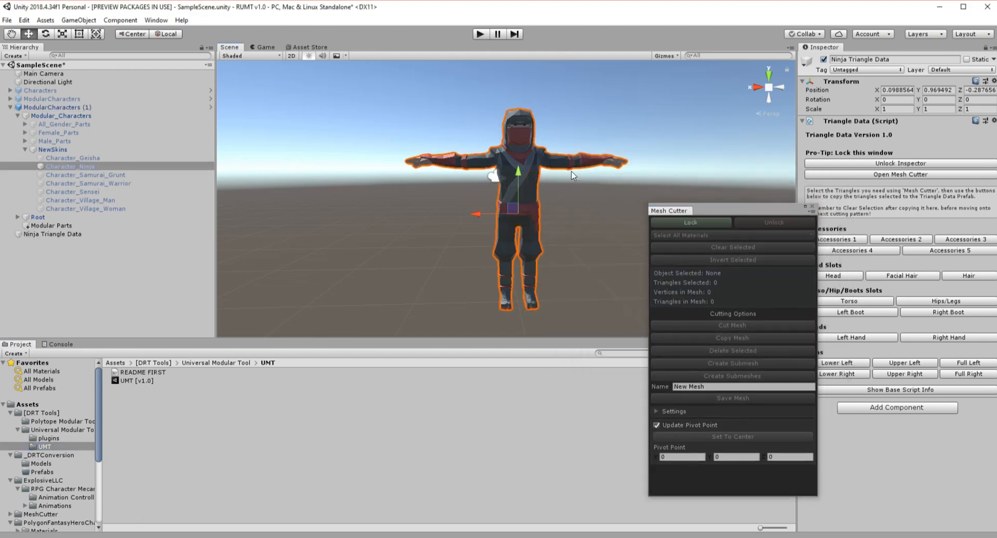
pyautogui.click(666, 221)
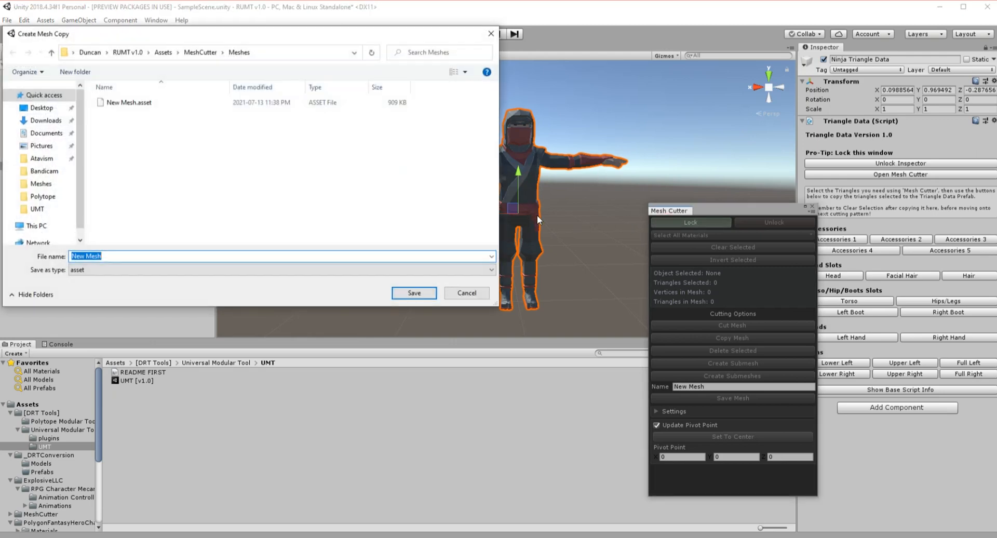
pyautogui.press('Return')
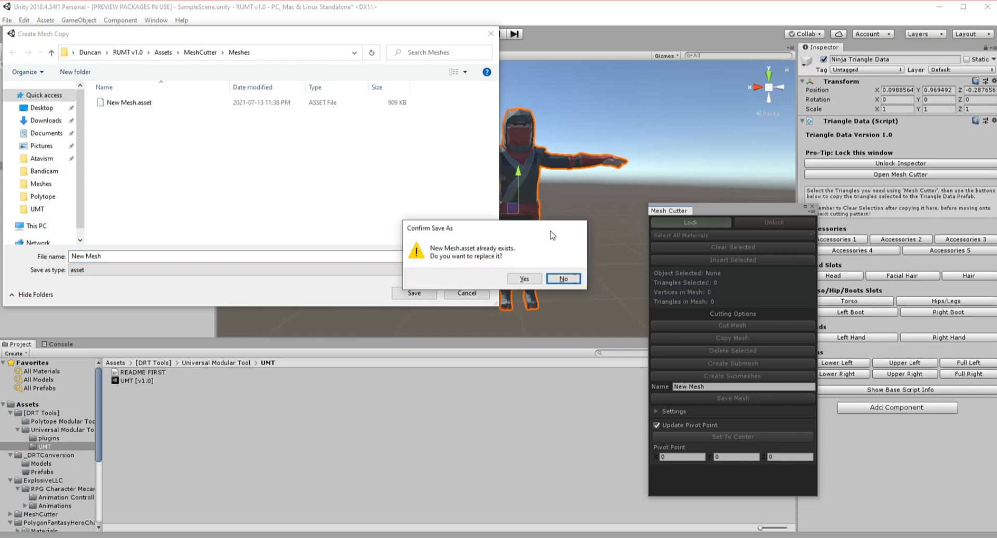
pyautogui.click(518, 276)
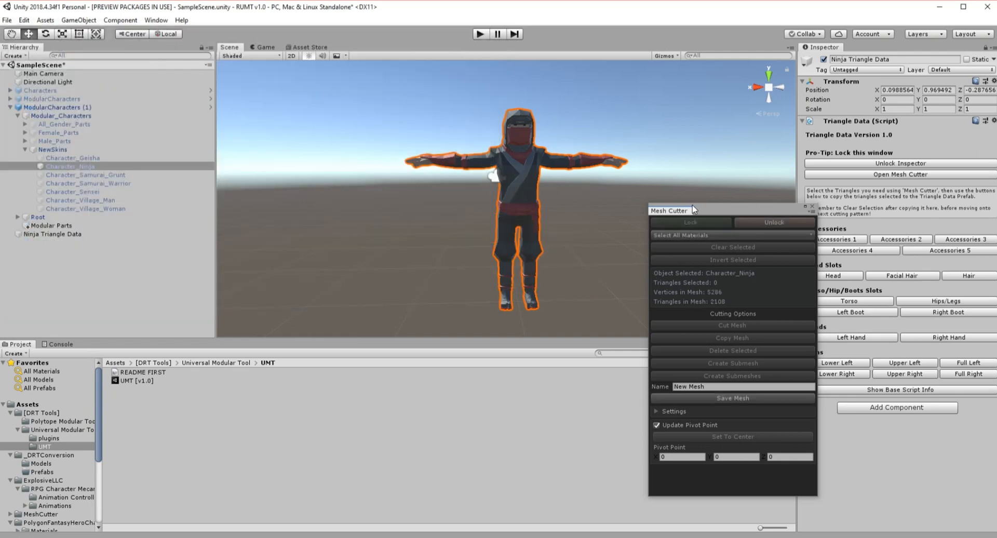
# Move the Mesh Cutter window off the Inspector so the Triangle Data controls and the ninja are both accessible.
pyautogui.moveTo(708, 207); pyautogui.dragTo(66, 232)
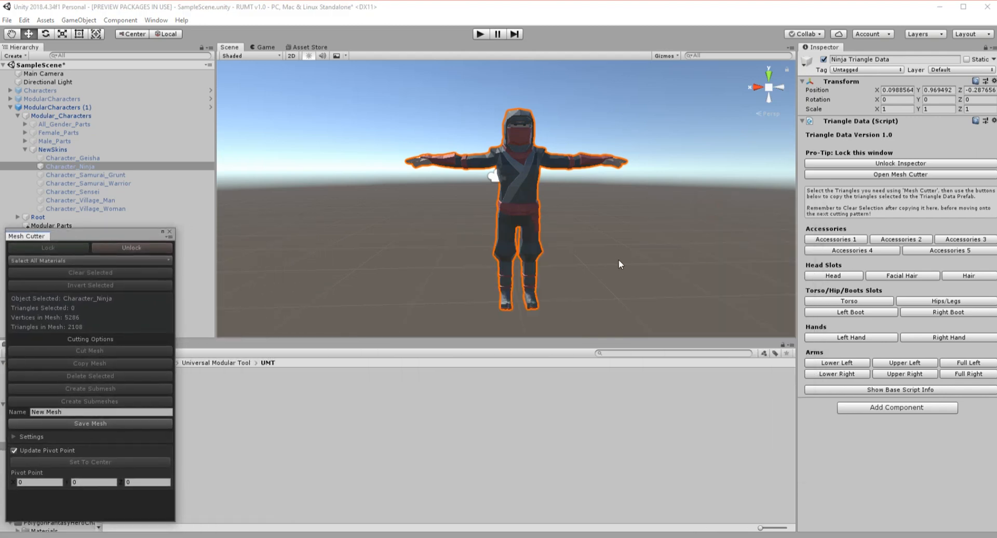
pyautogui.scroll(-1, 615, 258)
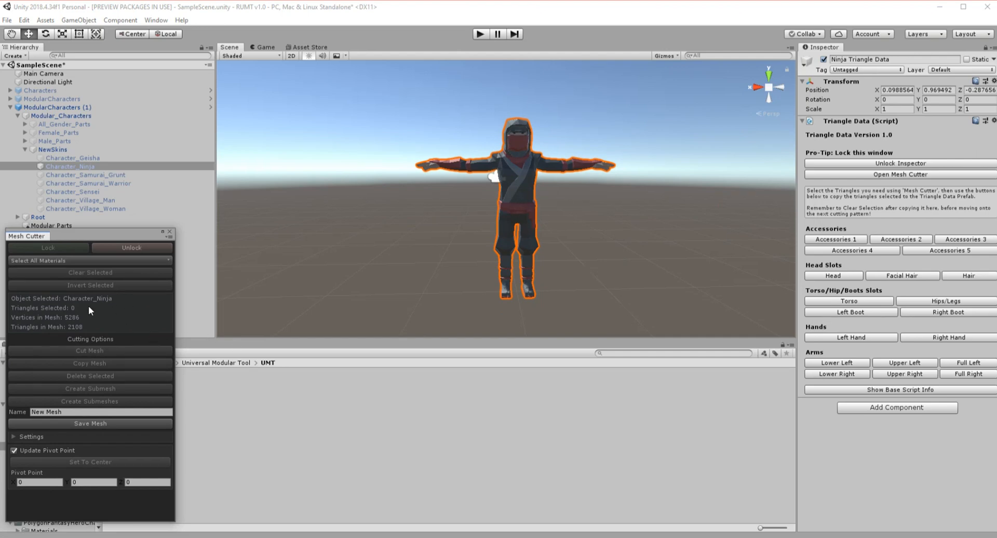
pyautogui.scroll(2, 470, 298)
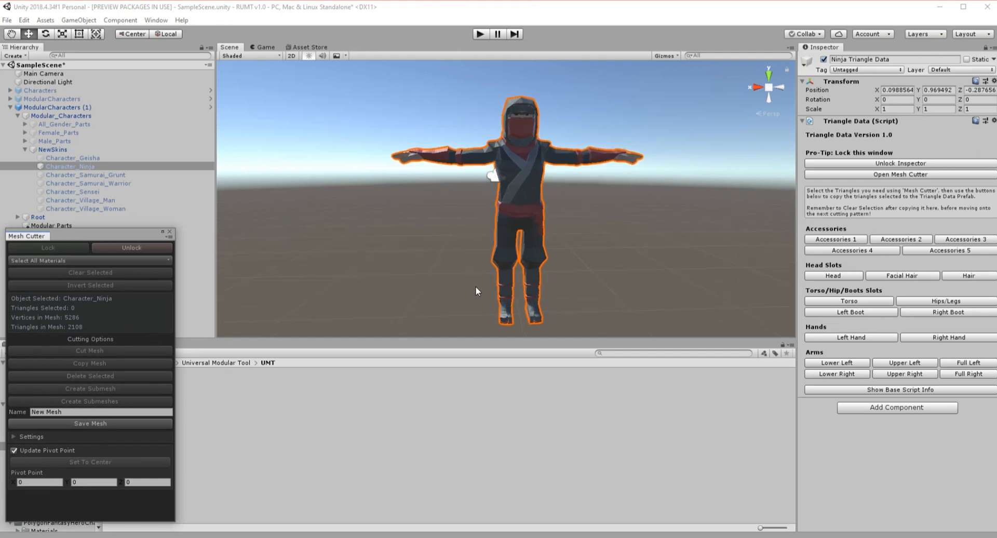
pyautogui.moveTo(465, 280); pyautogui.dragTo(435, 293, button='middle')
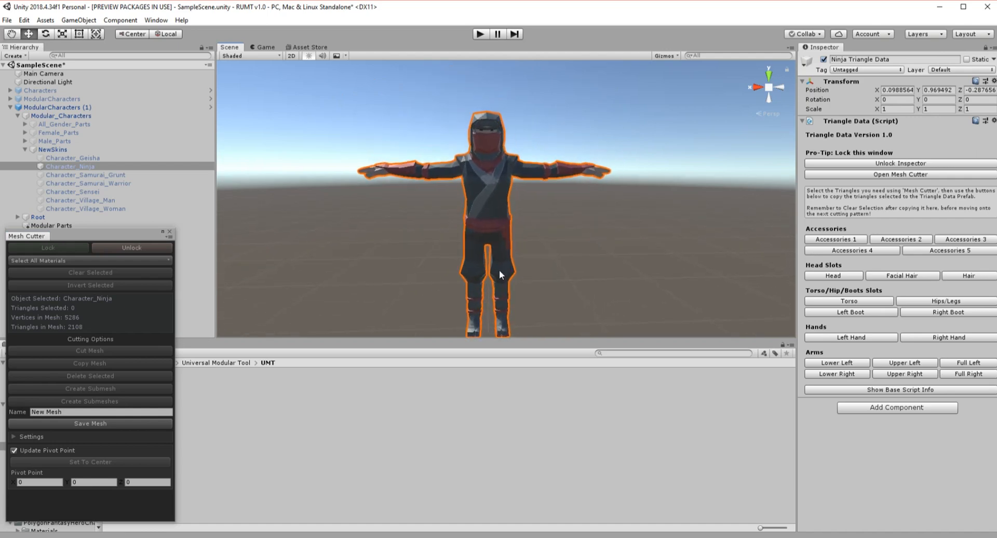
# Try selecting and deselecting individual triangles on the ninja's torso.
pyautogui.click(494, 211)
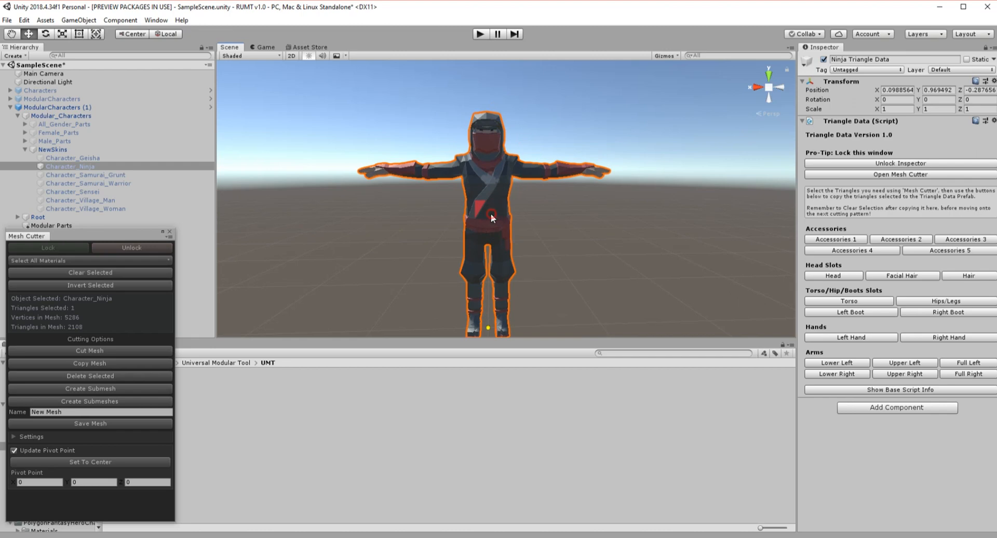
pyautogui.click(479, 208)
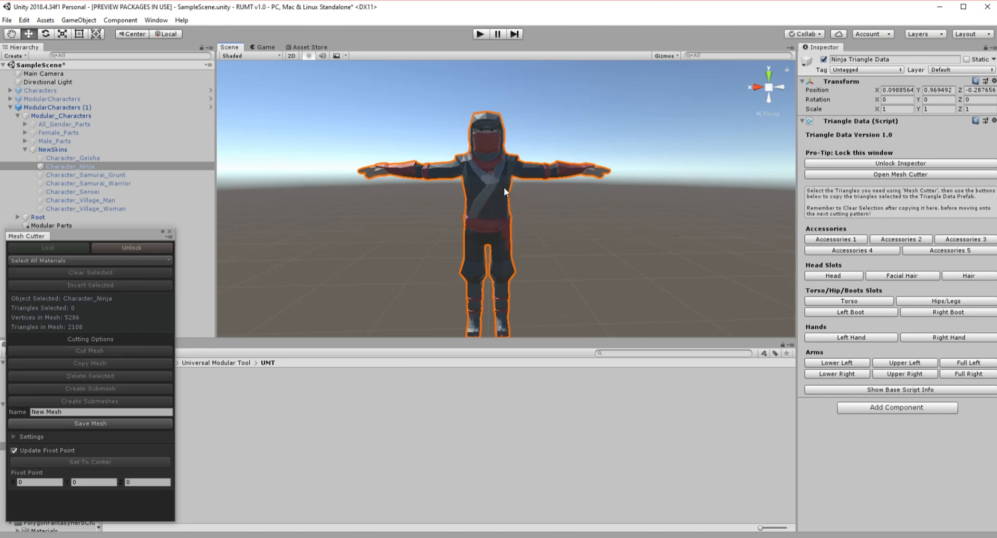
pyautogui.click(504, 190)
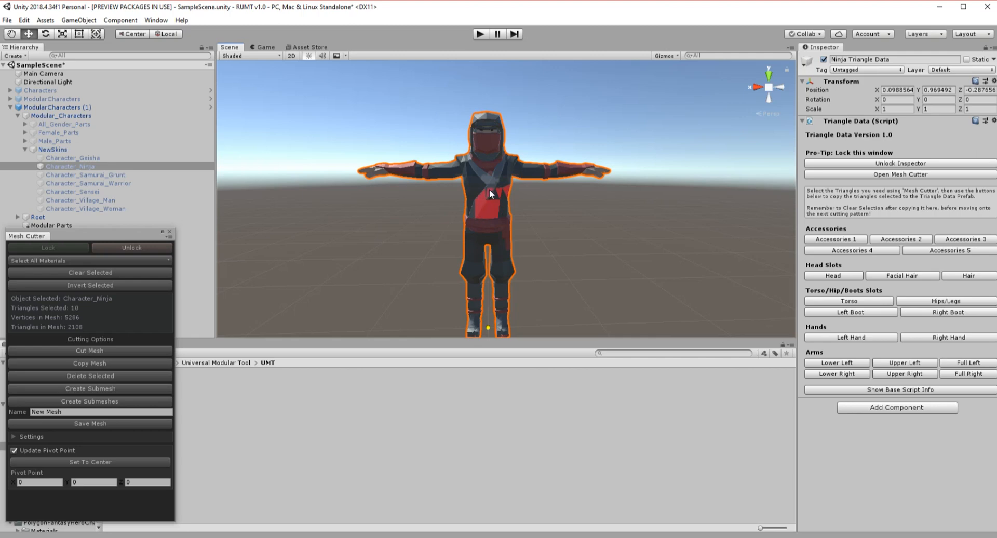
# Try box-selecting the ninja's head triangles, and deselect all triangles of the mesh.
pyautogui.click(407, 82)
pyautogui.moveTo(415, 96); pyautogui.dragTo(543, 150)
pyautogui.moveTo(397, 104)
pyautogui.keyDown('alt'); pyautogui.mouseDown()
pyautogui.moveTo(478, 128)
pyautogui.moveTo(865, 177)
pyautogui.moveTo(396, 123)
pyautogui.mouseUp(); pyautogui.keyUp('alt')
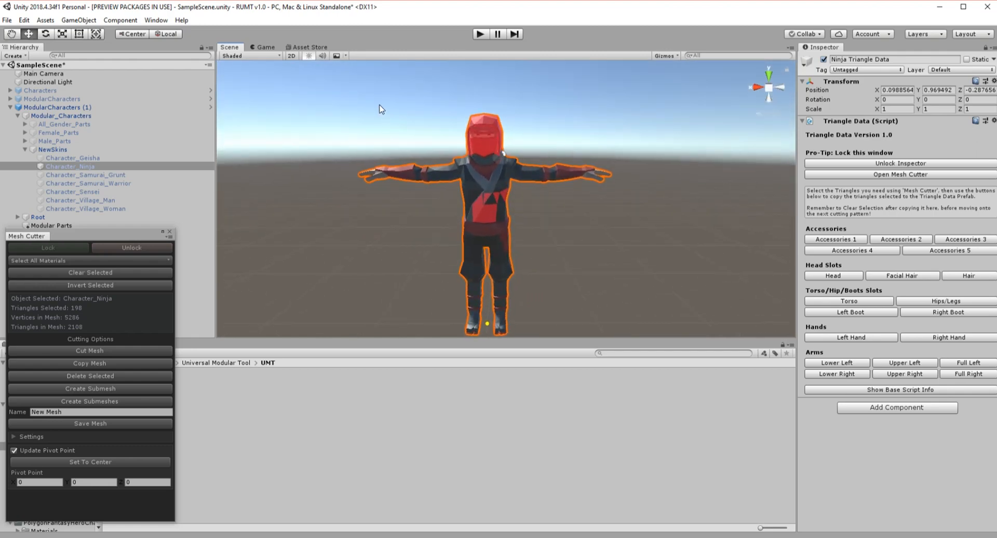
pyautogui.moveTo(347, 86); pyautogui.dragTo(653, 227)
pyautogui.press('q')
pyautogui.press('w')
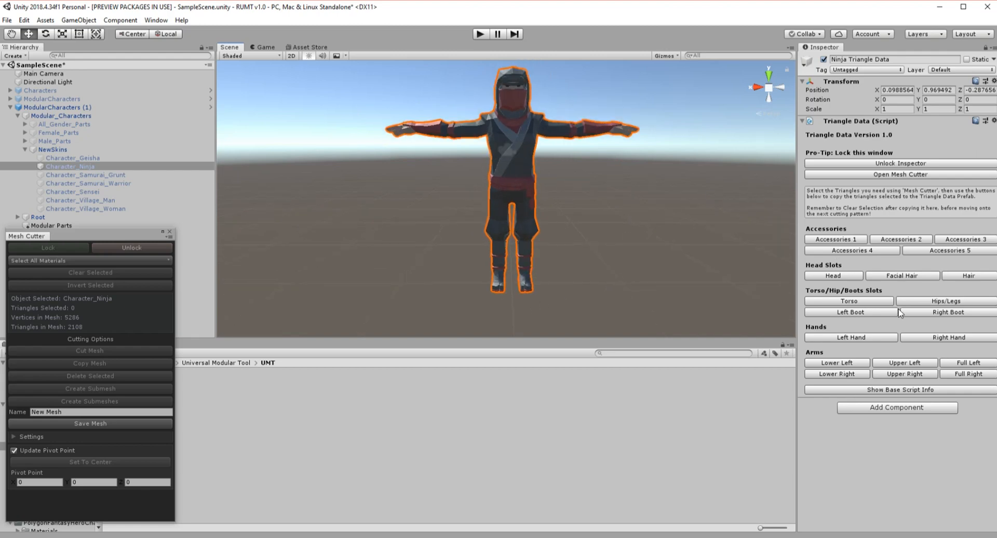
# Show the base script info of the Triangle Data component and collapse the Boot Left List.
pyautogui.click(860, 390)
pyautogui.scroll(-5, 833, 389)
pyautogui.scroll(-3, 833, 387)
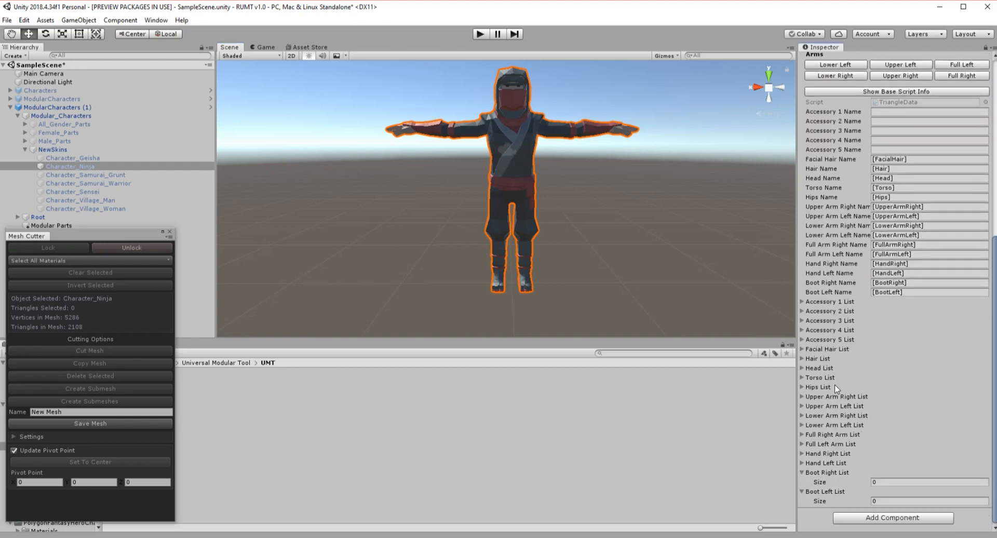
pyautogui.click(802, 491)
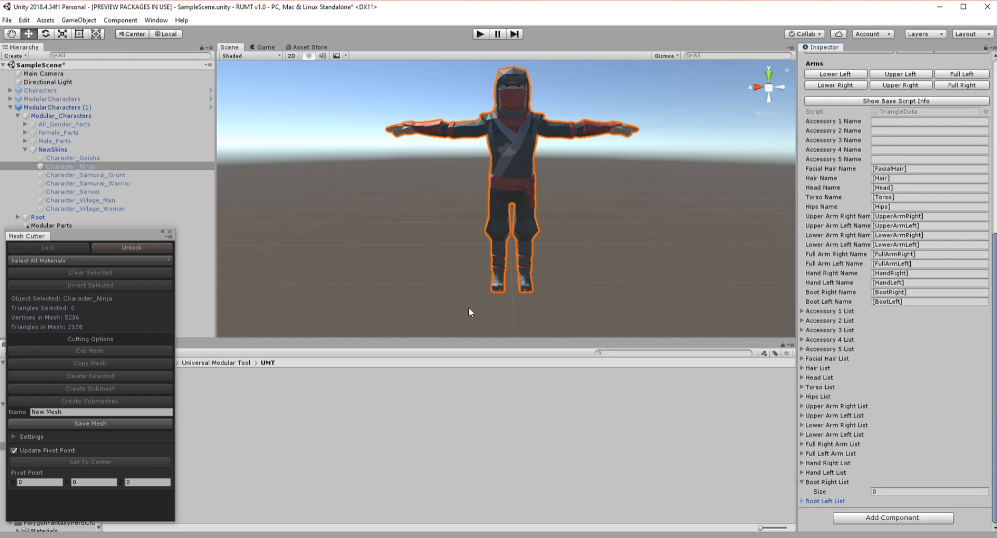
# Box-select the triangles of the ninja's right boot and copy them to the Right Boot slot.
pyautogui.click(455, 302)
pyautogui.moveTo(469, 294); pyautogui.dragTo(470, 239)
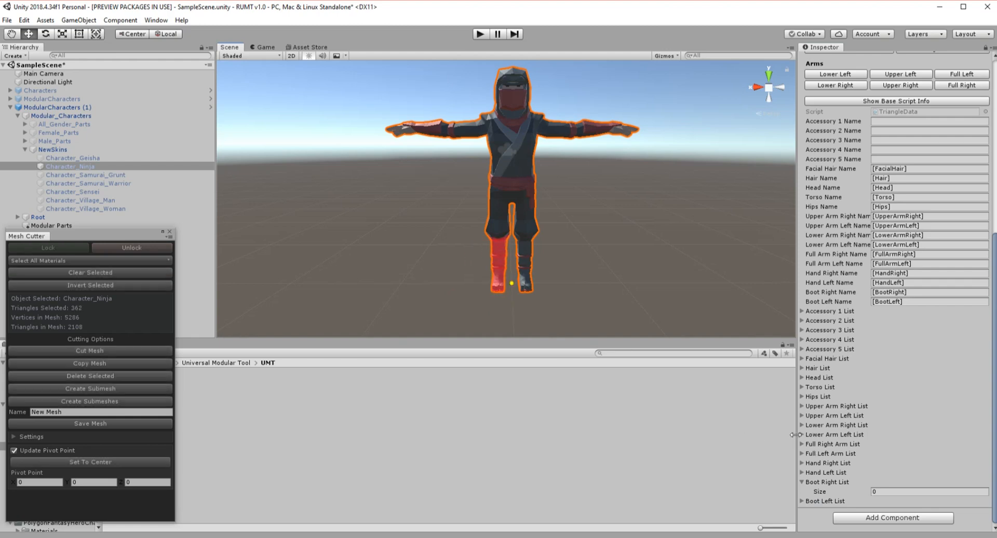
pyautogui.scroll(3, 840, 273)
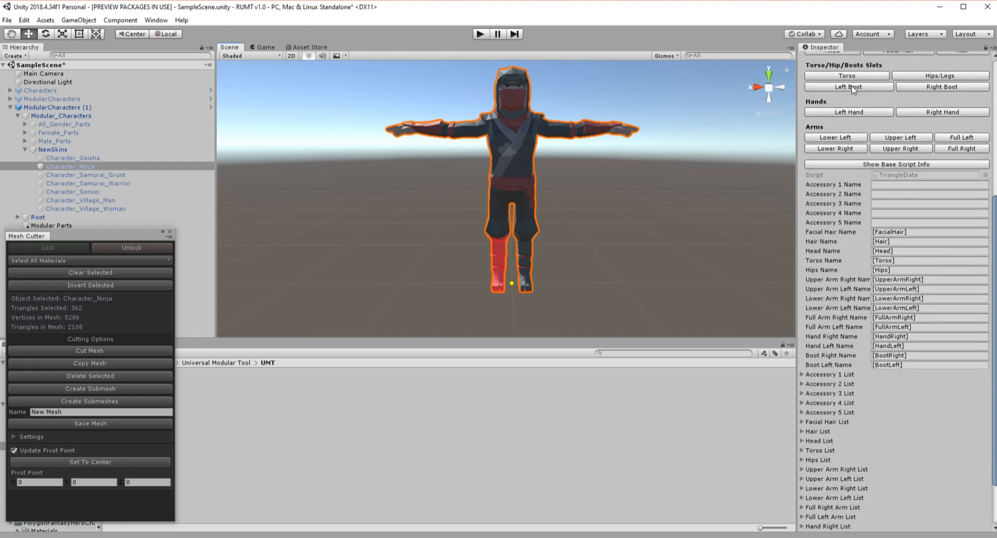
pyautogui.click(928, 87)
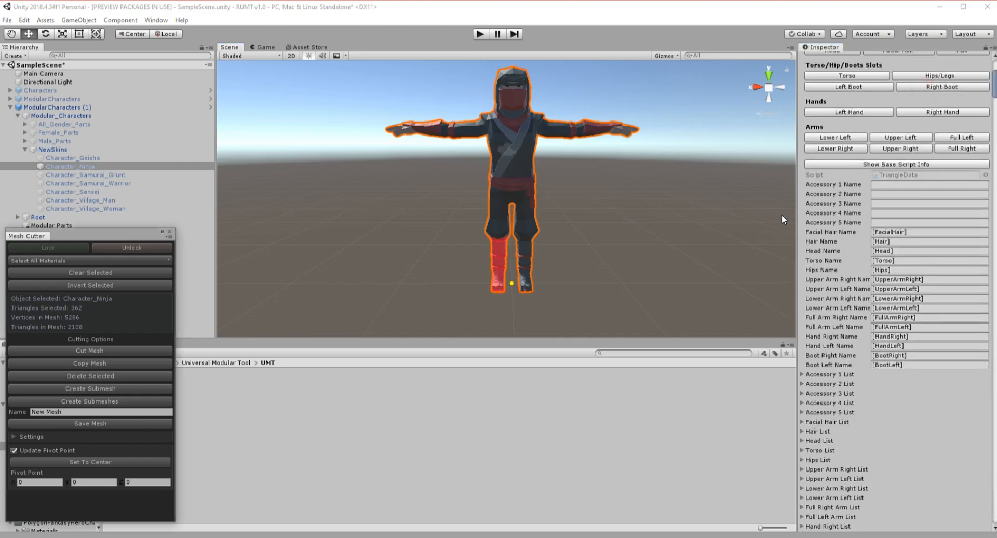
# Set the Boot Right List size to 0 and clear the triangle selection in the Mesh Cutter.
pyautogui.scroll(-5, 831, 397)
pyautogui.scroll(-3, 902, 355)
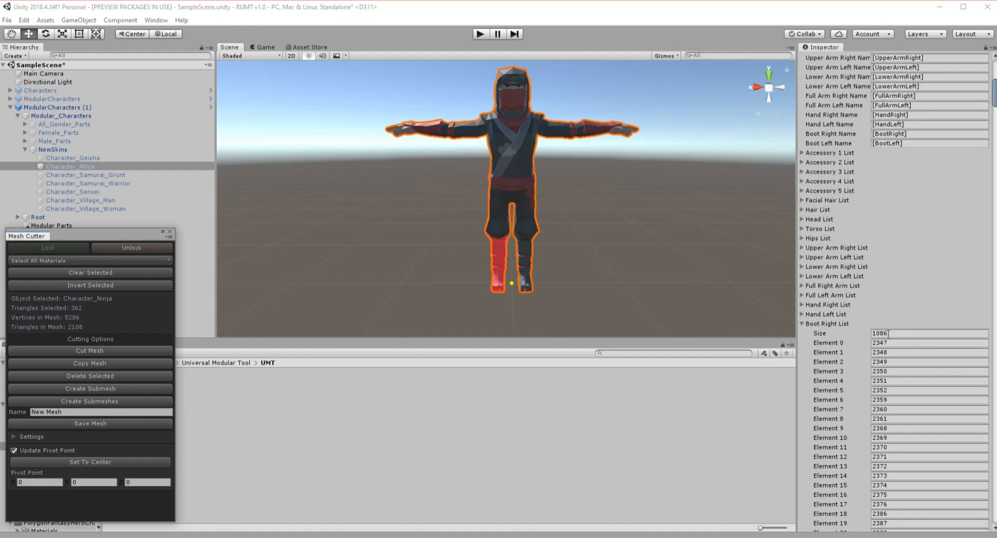
pyautogui.click(889, 334)
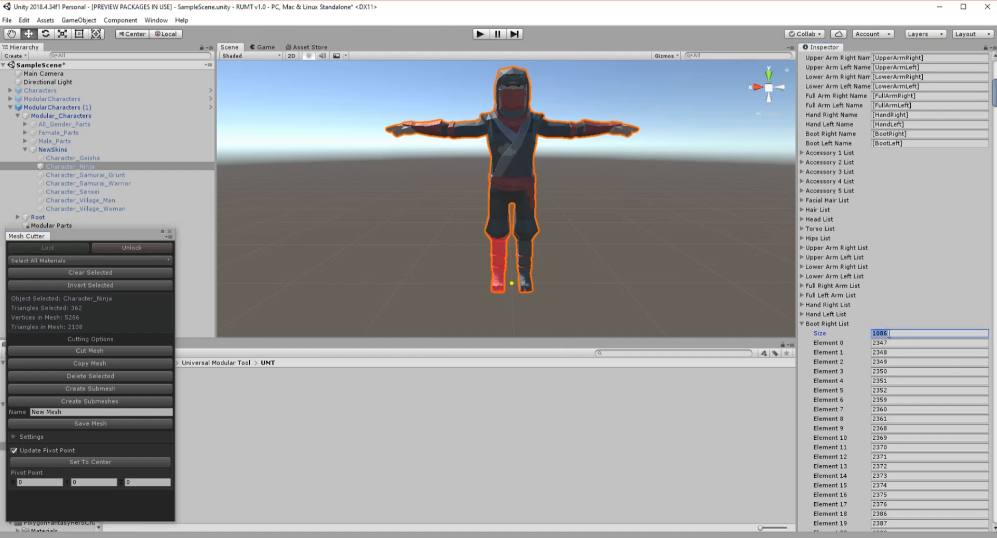
pyautogui.write('0')
pyautogui.press('Return')
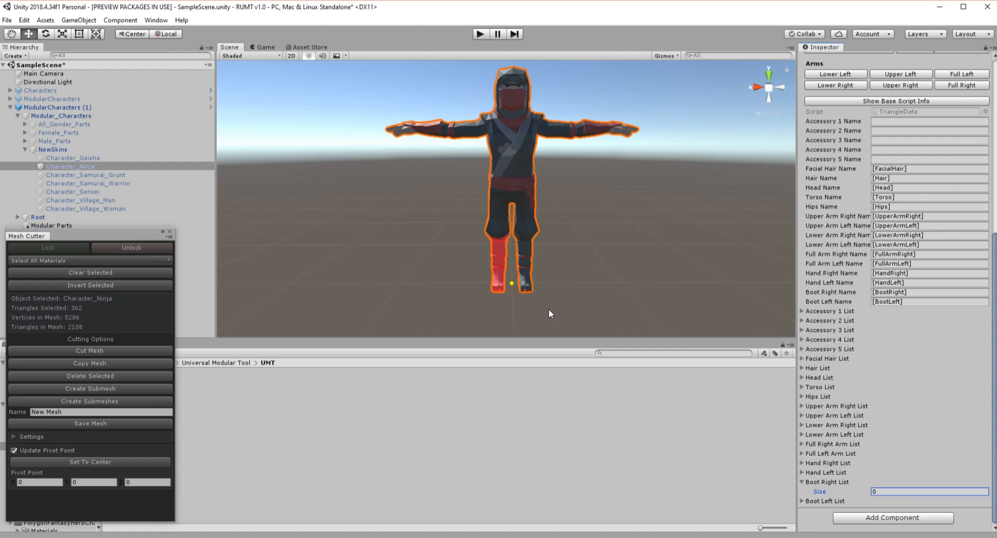
pyautogui.click(127, 271)
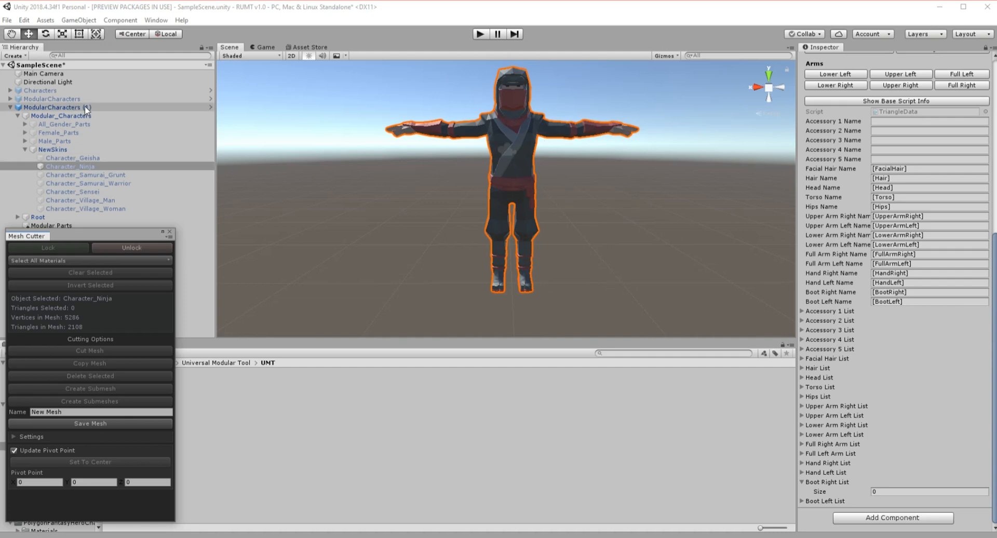
# Unlock the Inspector and add the UMT script component to ModularCharacters (1).
pyautogui.click(140, 103)
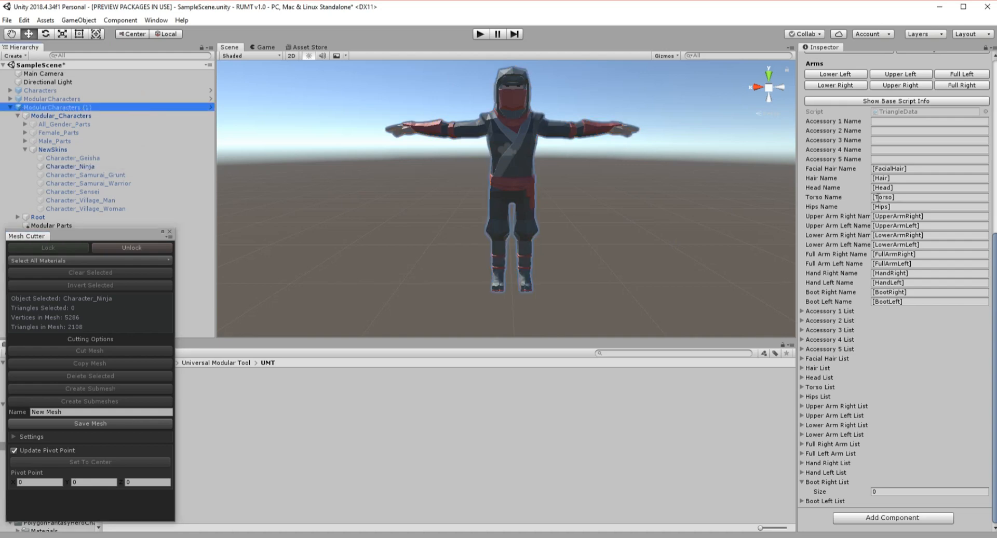
pyautogui.scroll(10, 932, 121)
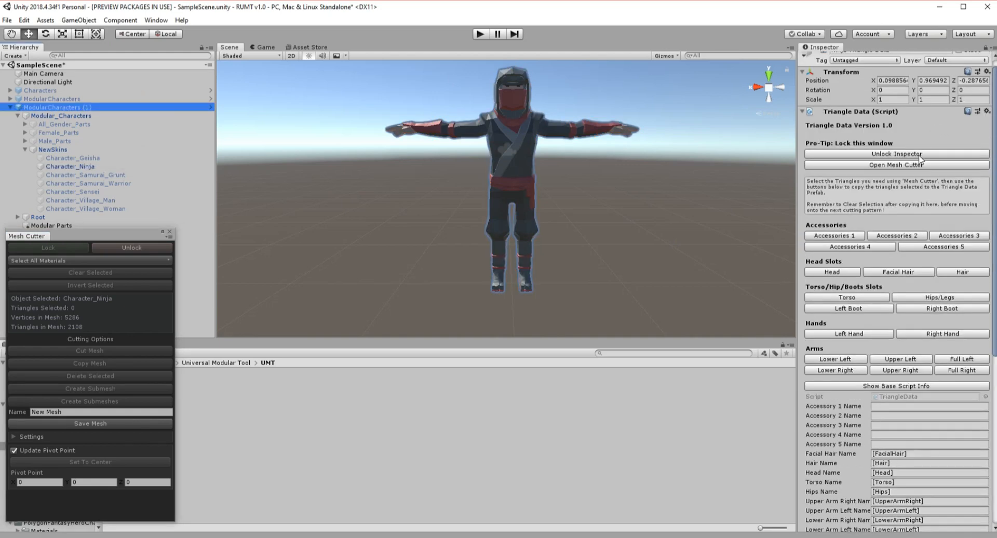
pyautogui.click(910, 155)
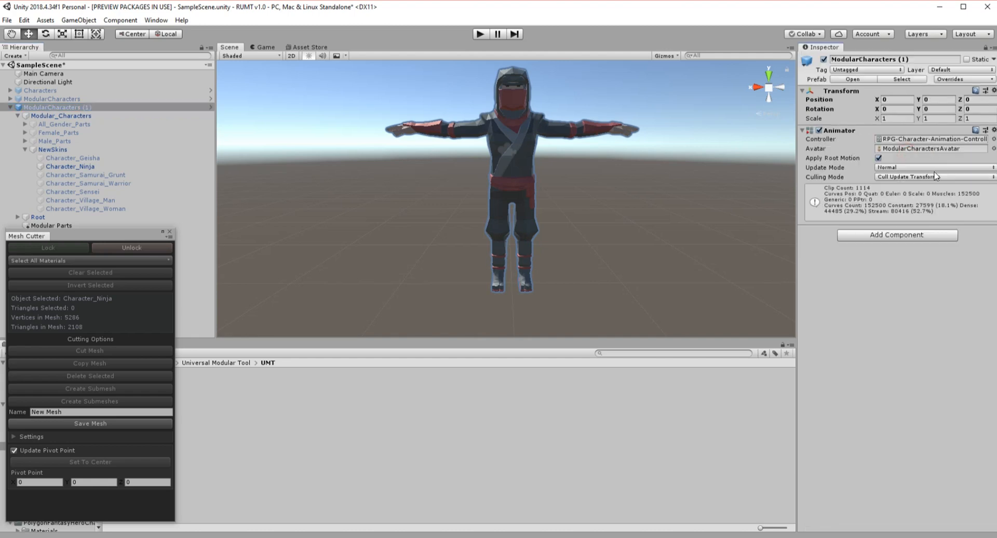
pyautogui.click(897, 235)
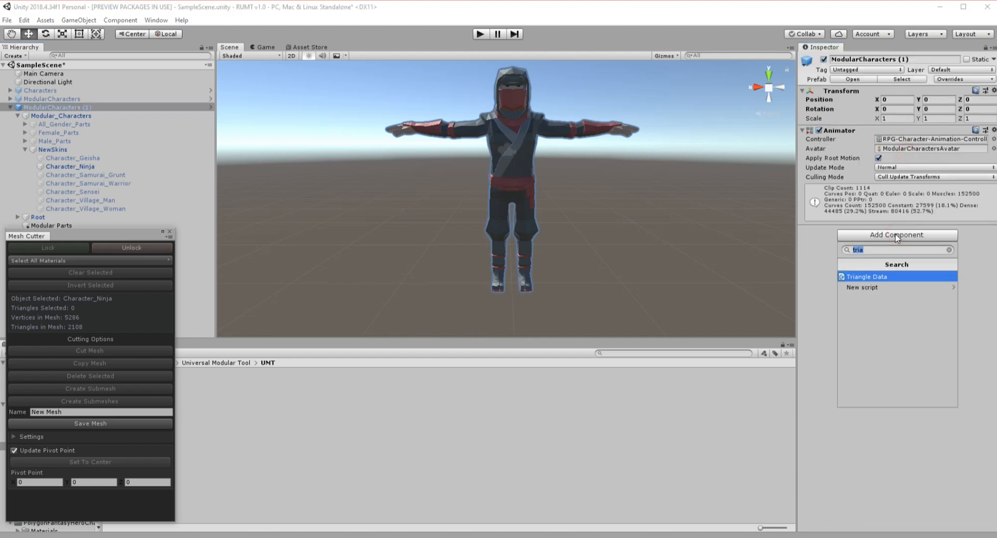
pyautogui.write('umt')
pyautogui.press('Return')
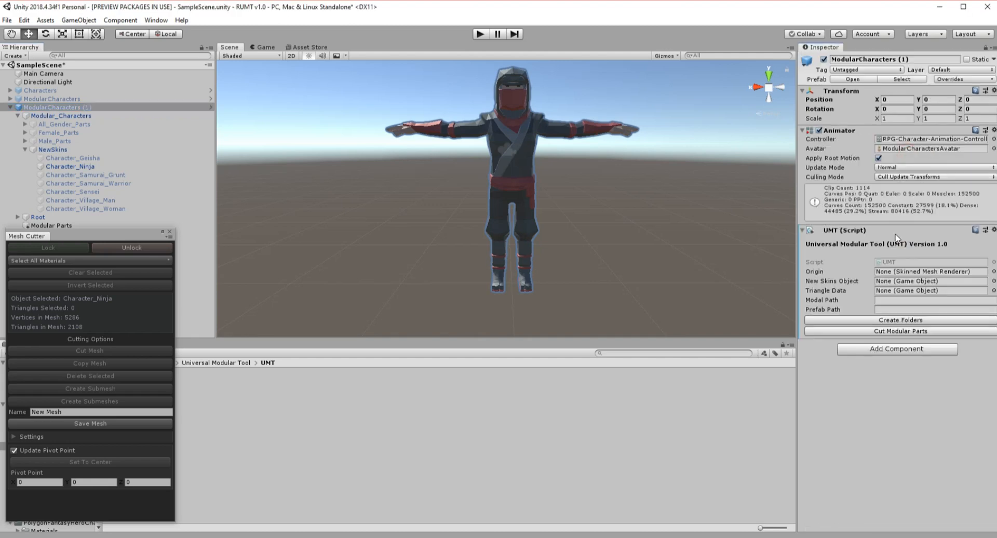
# Assign Character_Ninja as UMT Origin, Modular Parts as New Skins Object and Ninja Triangle Data as Triangle Data, and create the model and prefab folders.
pyautogui.moveTo(110, 167); pyautogui.dragTo(885, 271)
pyautogui.moveTo(112, 237); pyautogui.dragTo(150, 269)
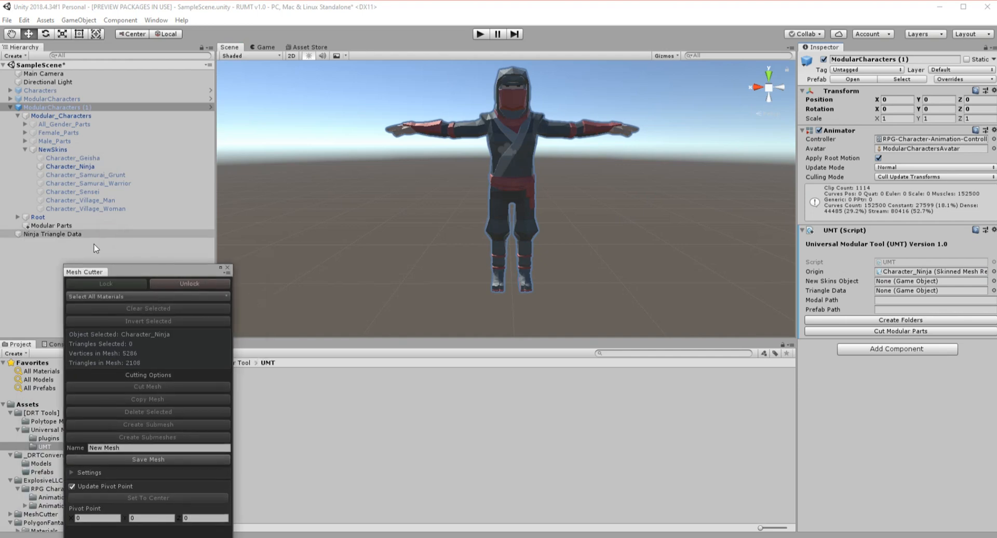
pyautogui.moveTo(55, 233); pyautogui.dragTo(901, 282)
pyautogui.moveTo(108, 236); pyautogui.dragTo(899, 294)
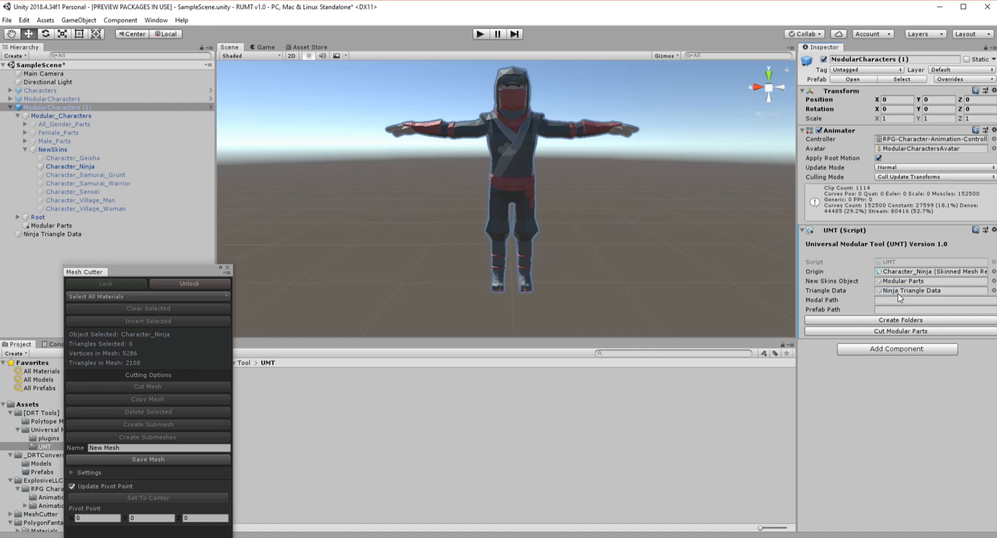
pyautogui.click(897, 320)
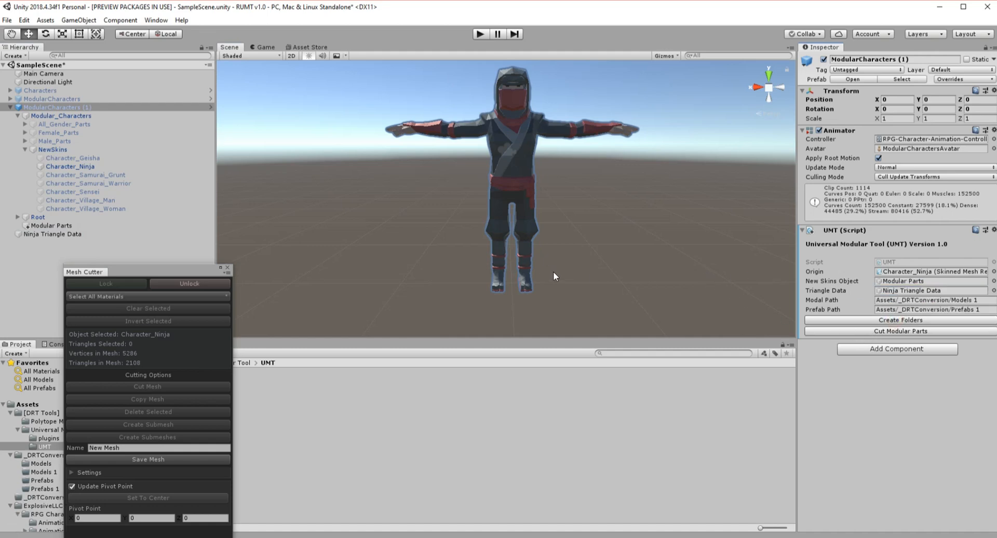
# Select Ninja Triangle Data and lock the Inspector on it.
pyautogui.click(156, 234)
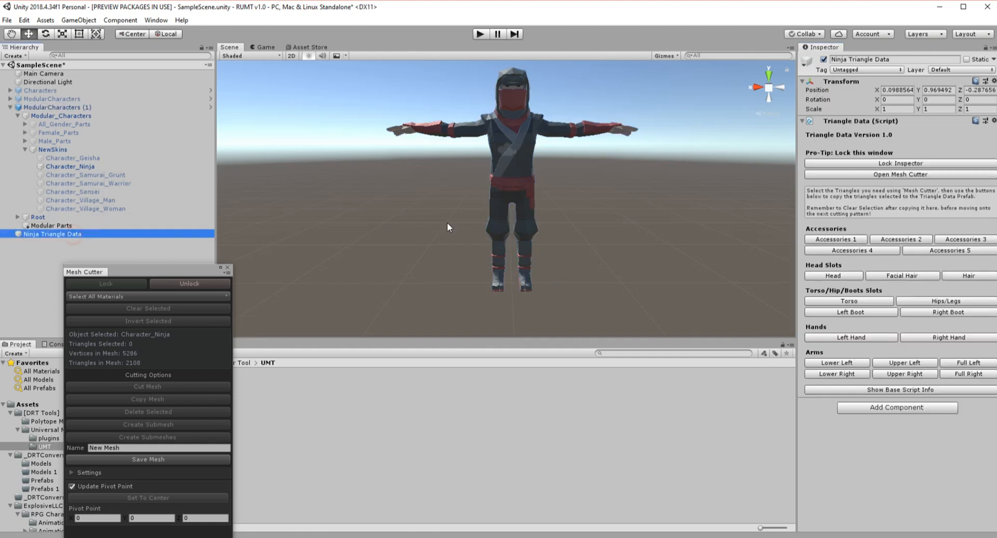
pyautogui.click(903, 165)
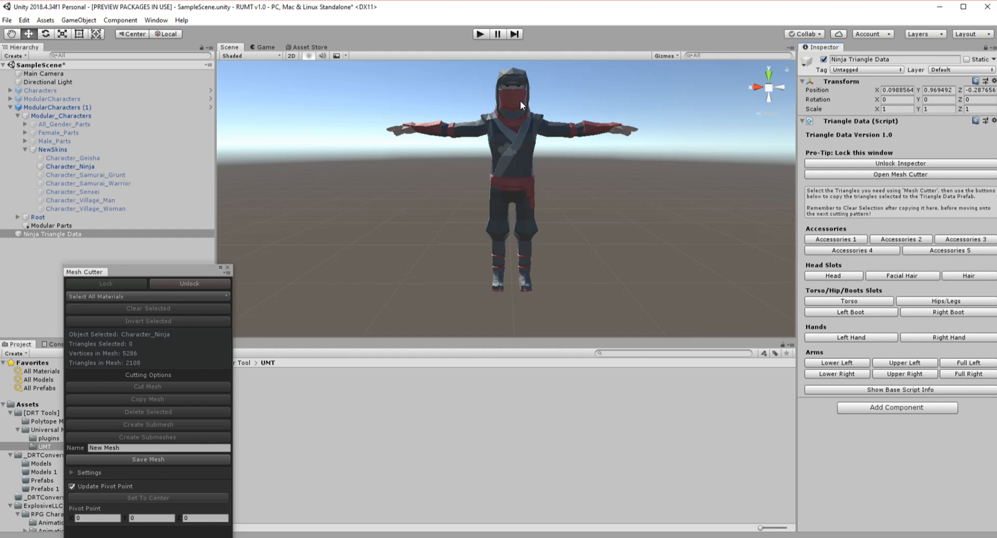
# Box-select the triangles of the ninja's right lower leg and foot up to just below the knee.
pyautogui.scroll(4, 494, 111)
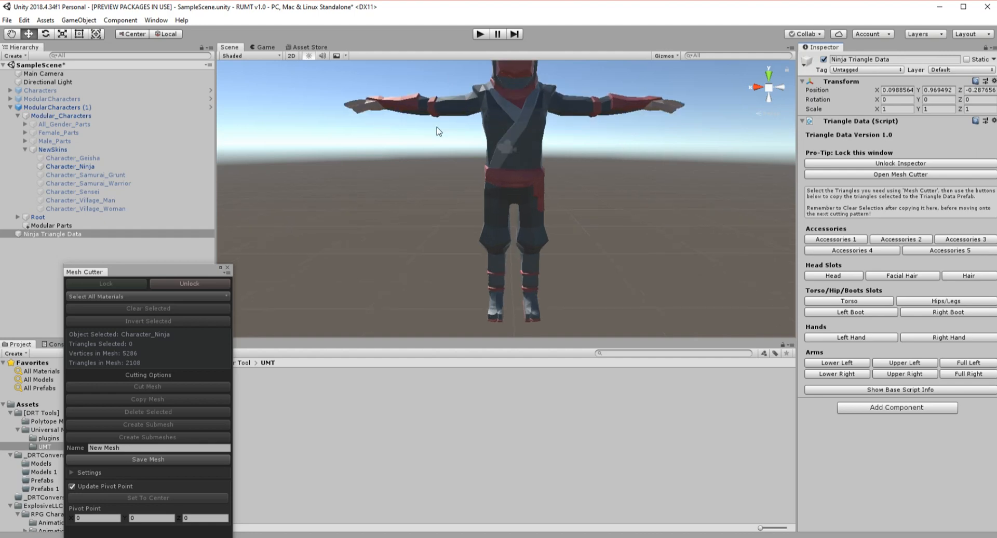
pyautogui.scroll(-2, 462, 165)
pyautogui.keyDown('alt'); pyautogui.moveTo(463, 167); pyautogui.dragTo(477, 207); pyautogui.keyUp('alt')
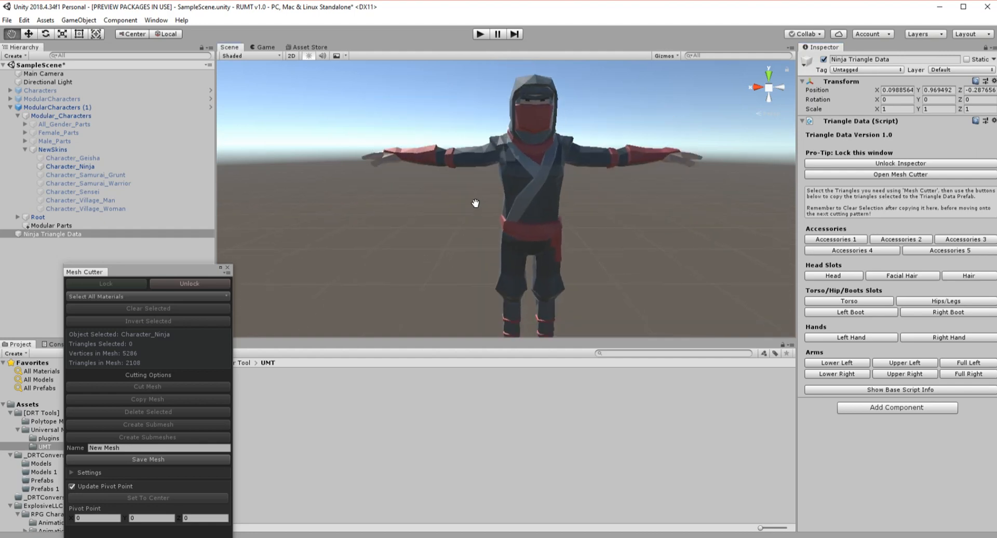
pyautogui.moveTo(635, 227); pyautogui.dragTo(628, 176, button='middle')
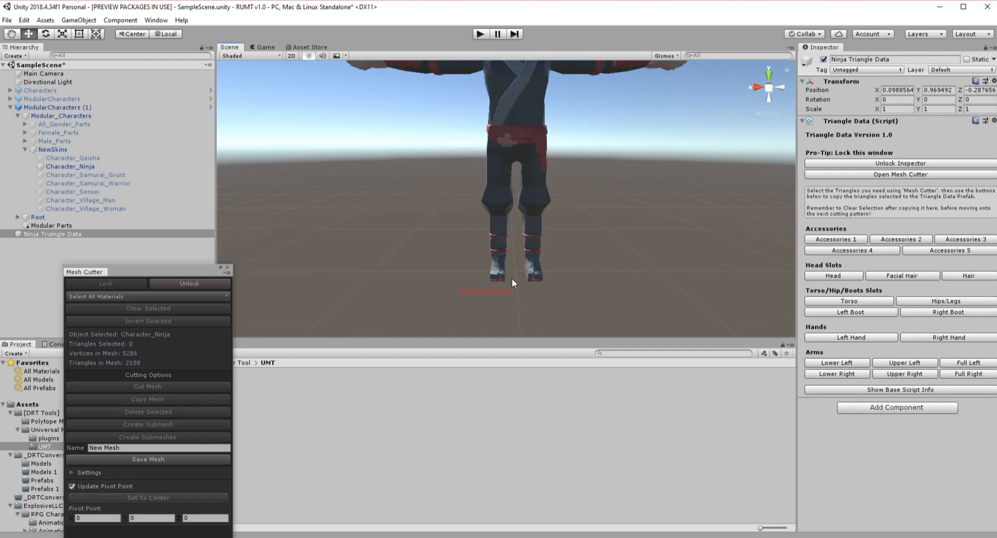
pyautogui.moveTo(512, 278); pyautogui.dragTo(512, 238)
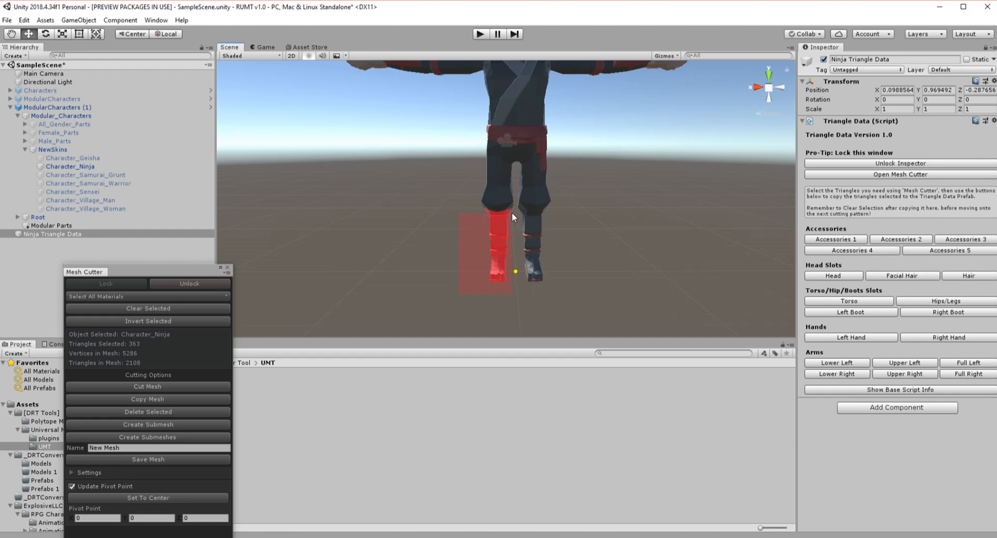
# Remove the stray trouser triangles around the right knee from the right boot selection.
pyautogui.keyDown('alt'); pyautogui.moveTo(444, 211); pyautogui.dragTo(638, 199); pyautogui.keyUp('alt')
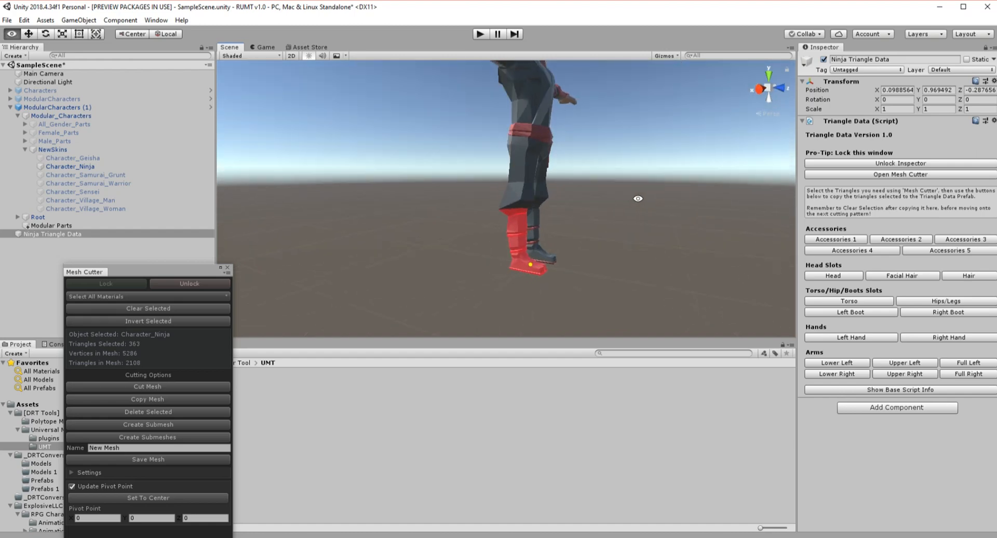
pyautogui.scroll(4, 572, 229)
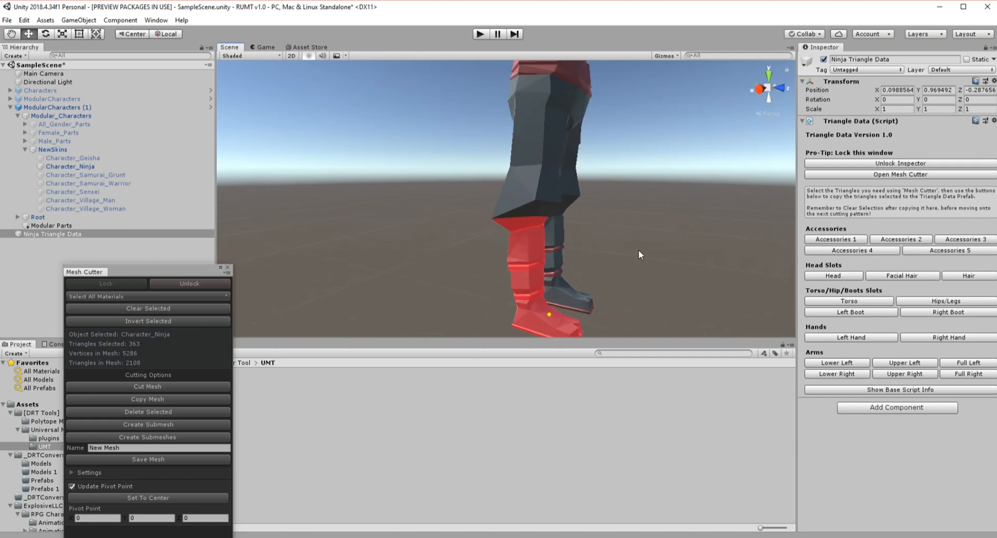
pyautogui.moveTo(638, 251); pyautogui.dragTo(516, 205, button='middle')
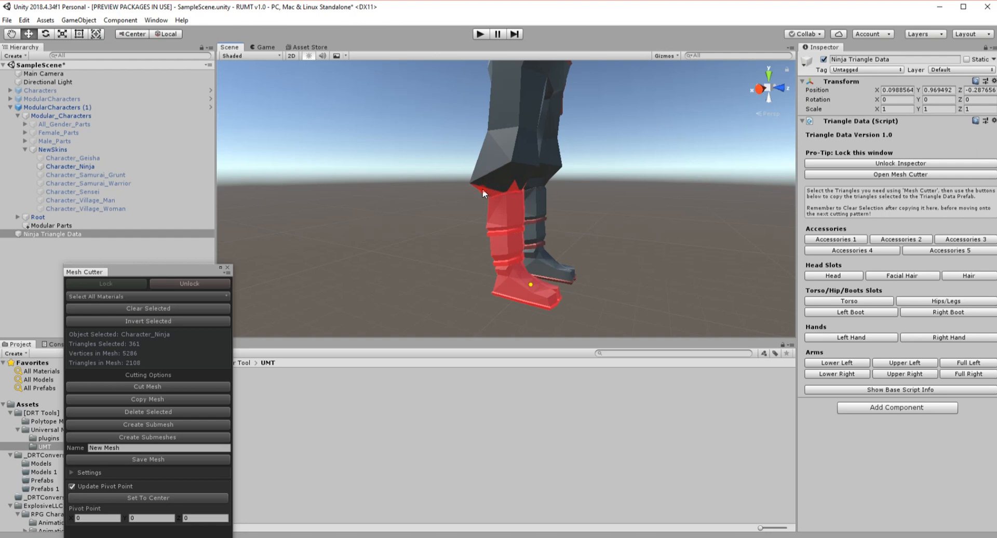
pyautogui.keyDown('alt'); pyautogui.moveTo(522, 185); pyautogui.dragTo(515, 182); pyautogui.keyUp('alt')
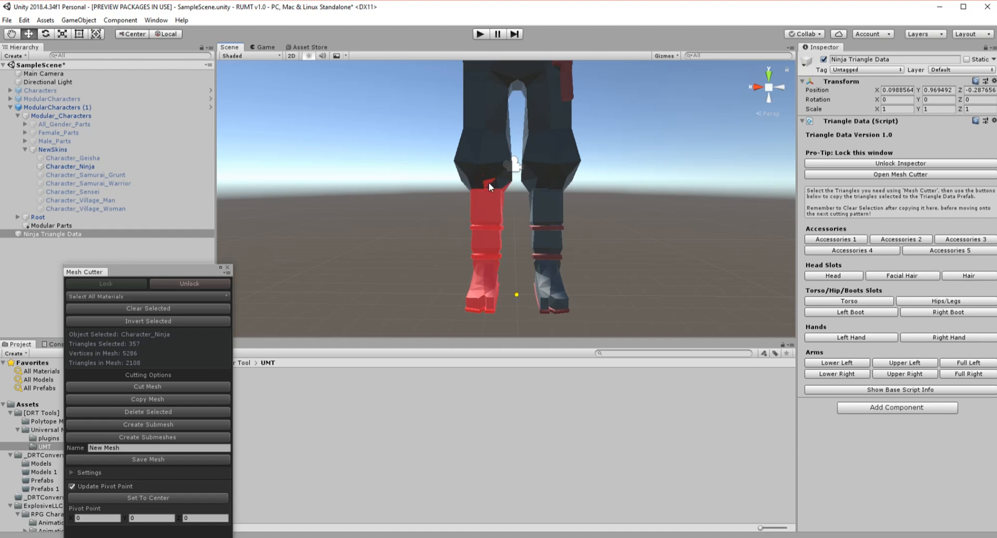
pyautogui.keyDown('alt'); pyautogui.moveTo(488, 183); pyautogui.dragTo(511, 188); pyautogui.keyUp('alt')
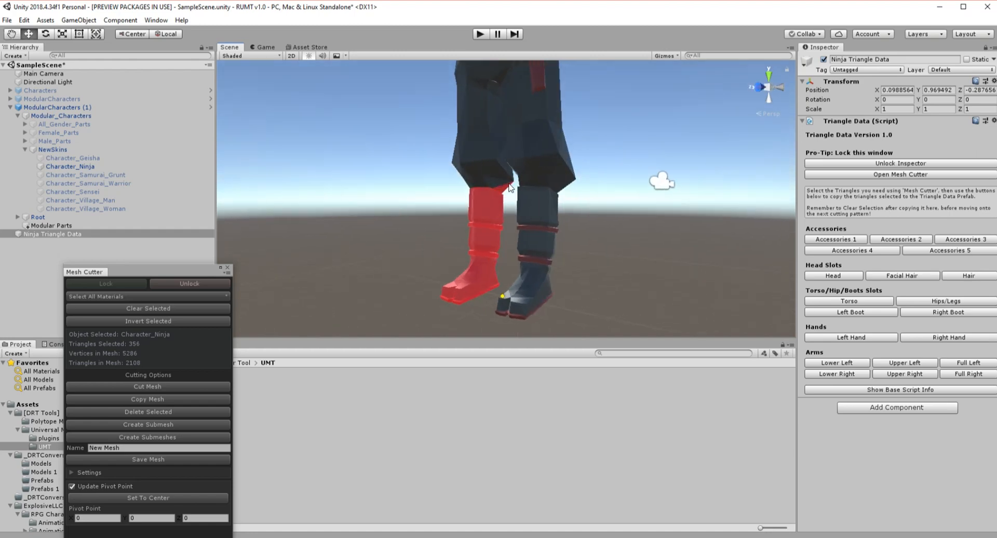
pyautogui.keyDown('alt'); pyautogui.moveTo(639, 190); pyautogui.dragTo(876, 241); pyautogui.keyUp('alt')
# Record the selected triangles as Right Boot in Ninja Triangle Data and clear the selection.
pyautogui.click(938, 313)
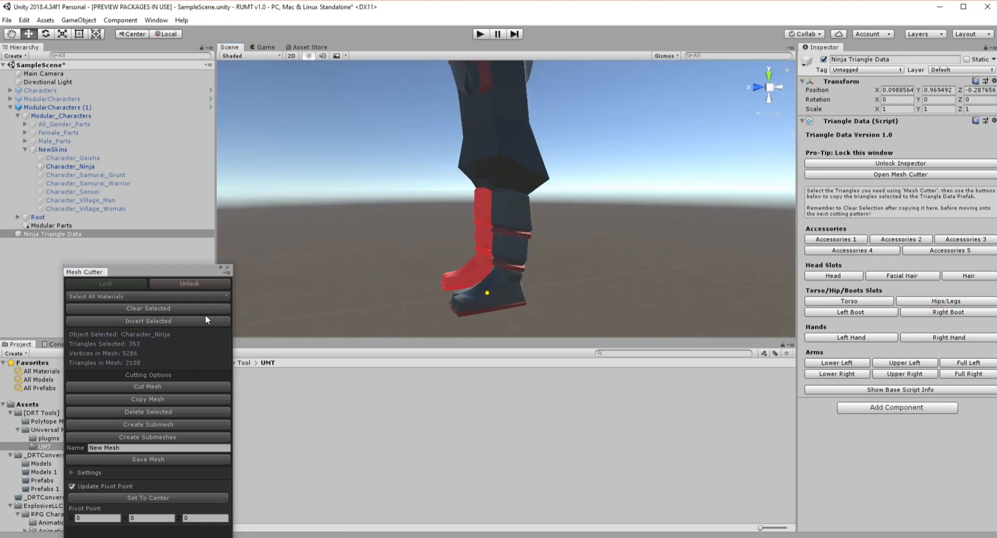
pyautogui.click(183, 307)
# Box-select the ninja's left lower leg and foot, and remove the stray trouser triangles around the knee from the selection.
pyautogui.keyDown('alt'); pyautogui.moveTo(319, 269); pyautogui.dragTo(506, 256); pyautogui.keyUp('alt')
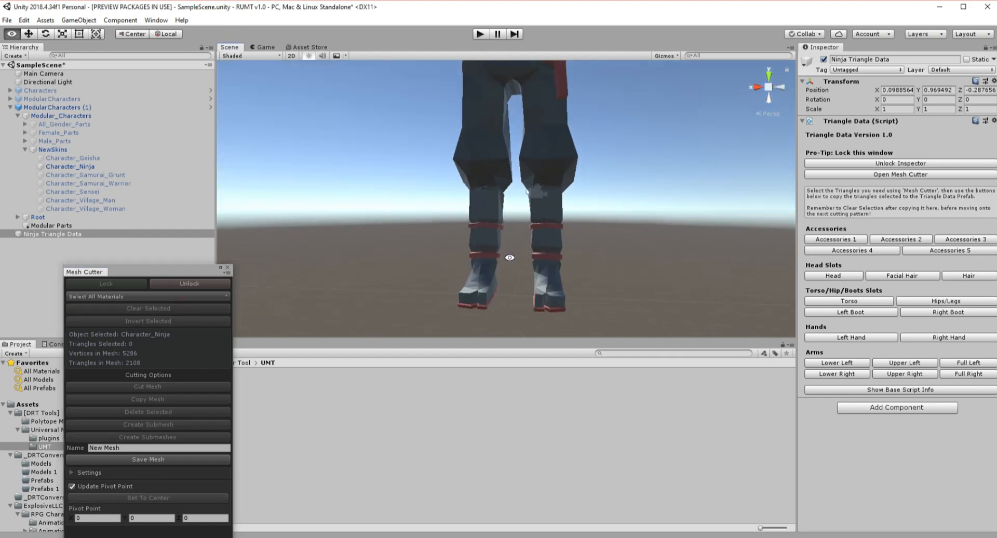
pyautogui.moveTo(512, 320); pyautogui.dragTo(630, 184)
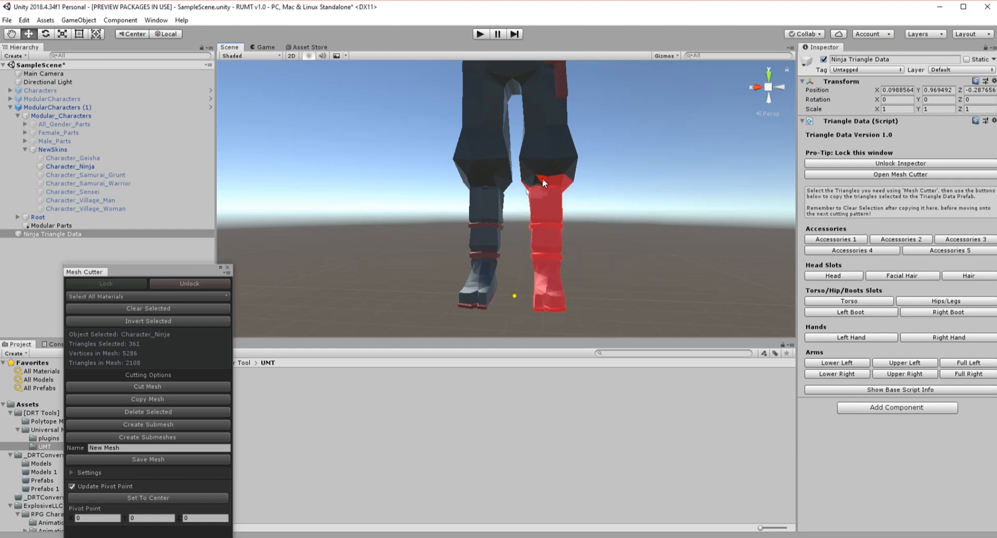
pyautogui.click(560, 180)
pyautogui.keyDown('alt'); pyautogui.moveTo(619, 183); pyautogui.dragTo(486, 183); pyautogui.keyUp('alt')
pyautogui.click(525, 165)
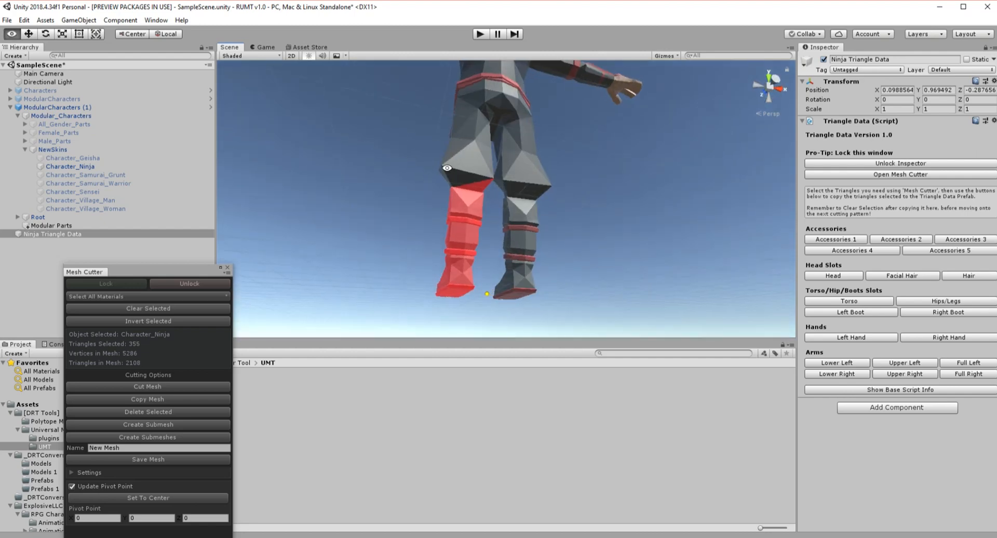
pyautogui.click(486, 182)
pyautogui.keyDown('alt'); pyautogui.moveTo(656, 186); pyautogui.dragTo(501, 193); pyautogui.keyUp('alt')
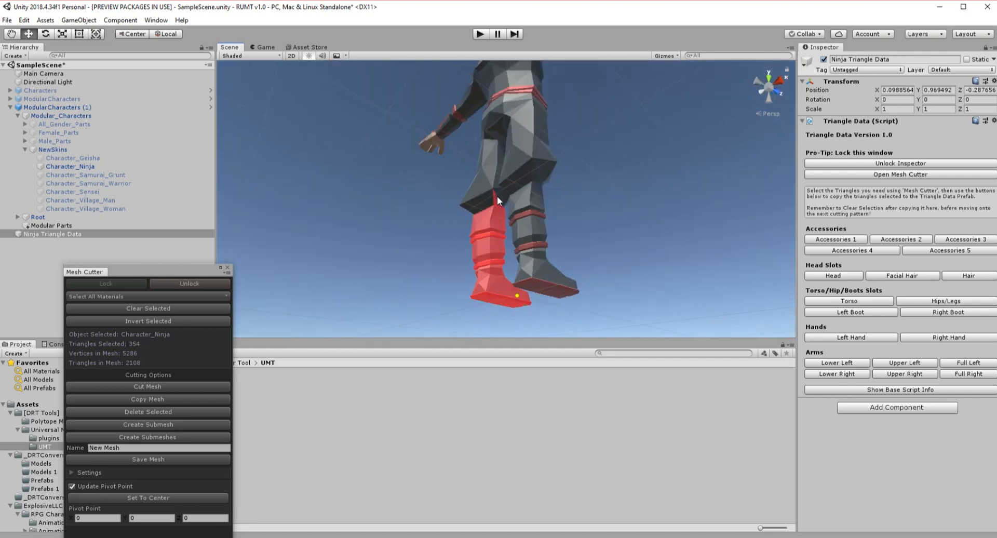
pyautogui.click(498, 197)
pyautogui.keyDown('alt'); pyautogui.moveTo(650, 193); pyautogui.dragTo(333, 288); pyautogui.keyUp('alt')
# Record the selected triangles as Left Boot in Ninja Triangle Data and clear the selection.
pyautogui.click(846, 313)
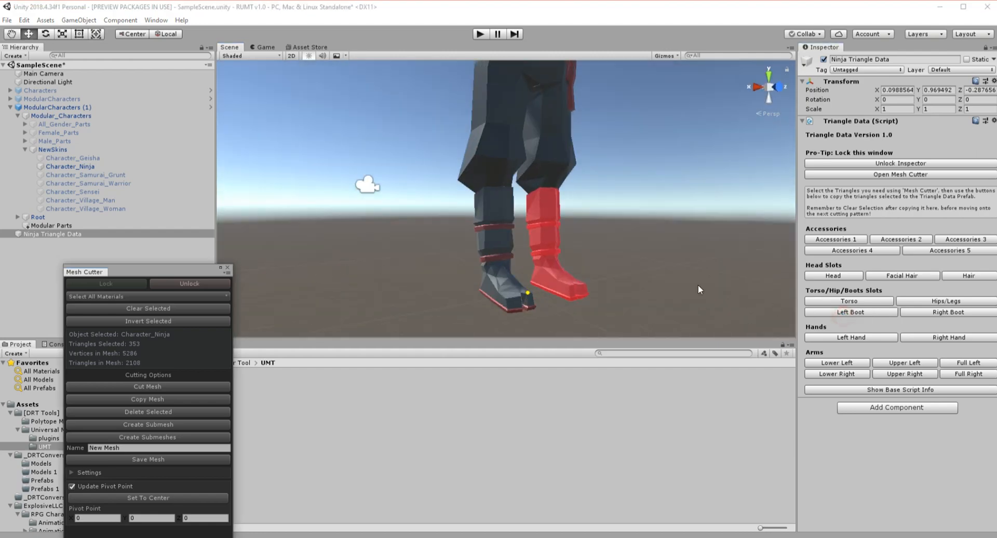
pyautogui.click(199, 308)
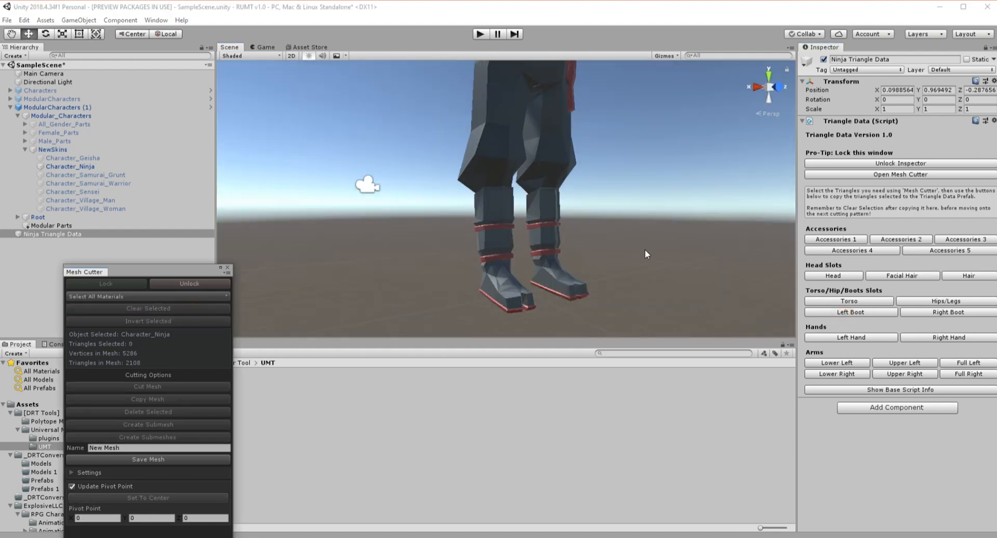
# Activate Male_Parts and deactivate all of its child groups except Male_10_Hips.
pyautogui.keyDown('alt'); pyautogui.moveTo(647, 254); pyautogui.dragTo(446, 242); pyautogui.keyUp('alt')
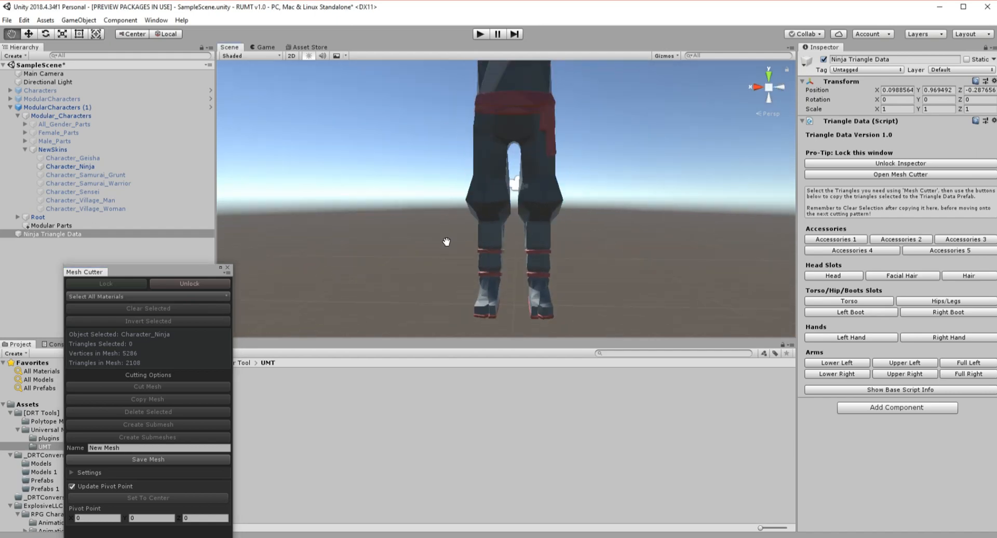
pyautogui.moveTo(446, 241); pyautogui.dragTo(448, 251, button='middle')
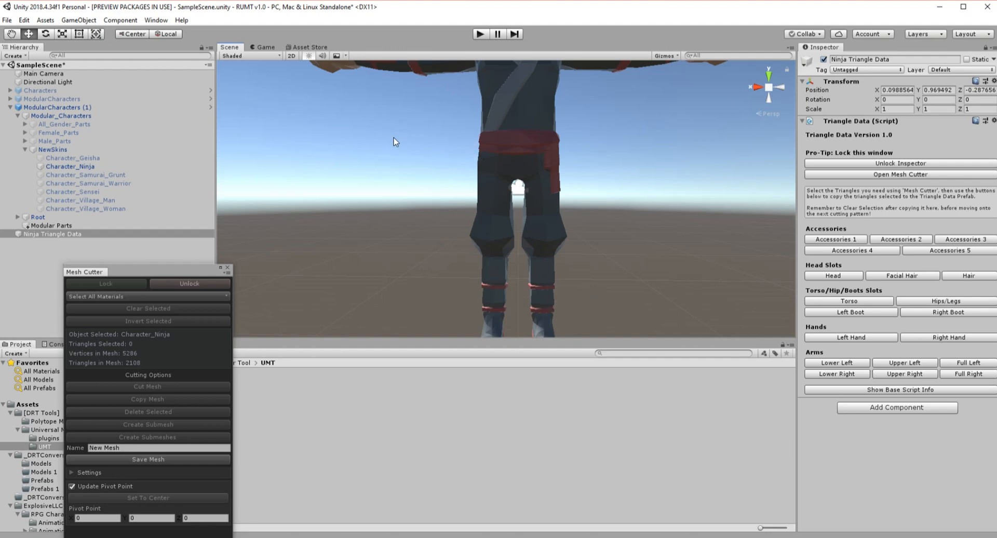
pyautogui.keyDown('alt'); pyautogui.moveTo(396, 141); pyautogui.dragTo(665, 172); pyautogui.keyUp('alt')
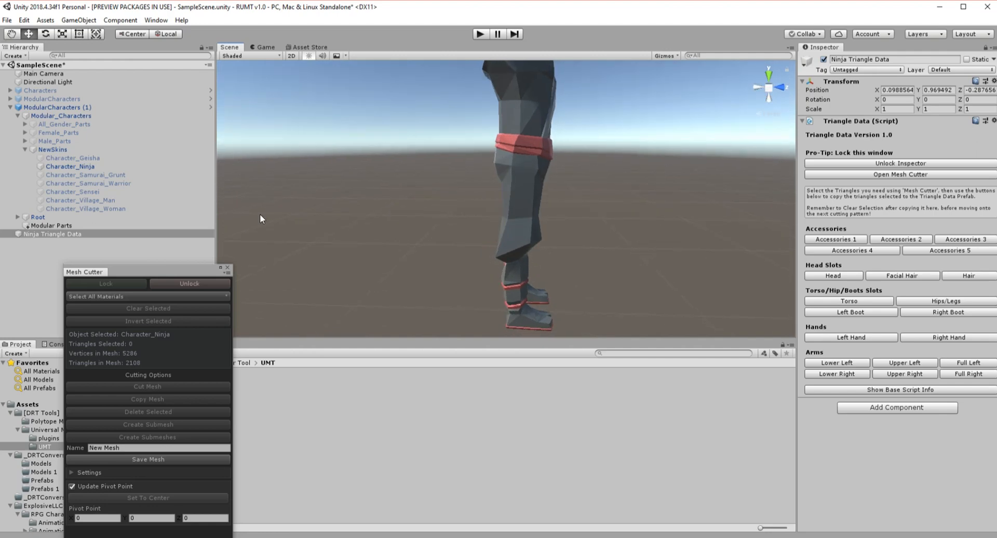
pyautogui.click(26, 143)
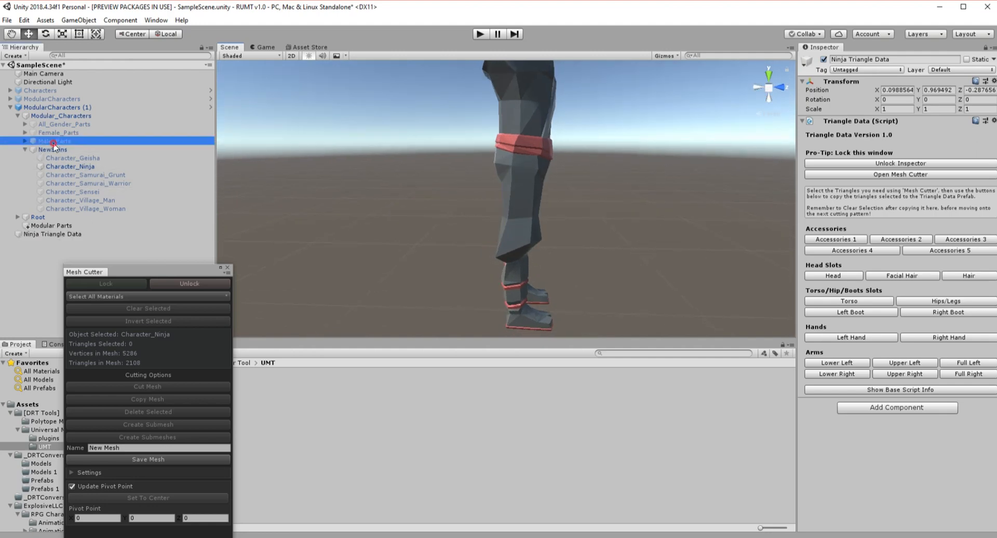
pyautogui.click(26, 141)
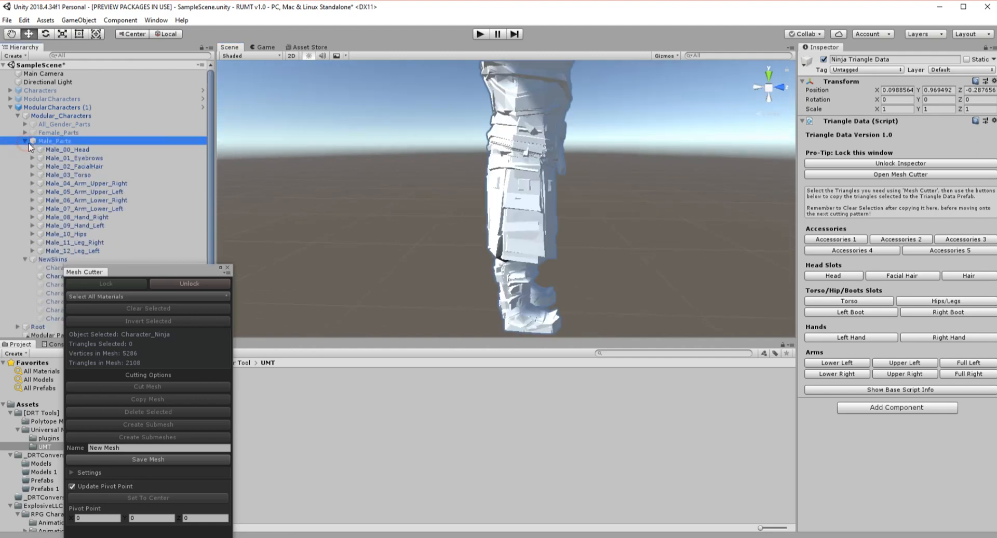
pyautogui.click(62, 149)
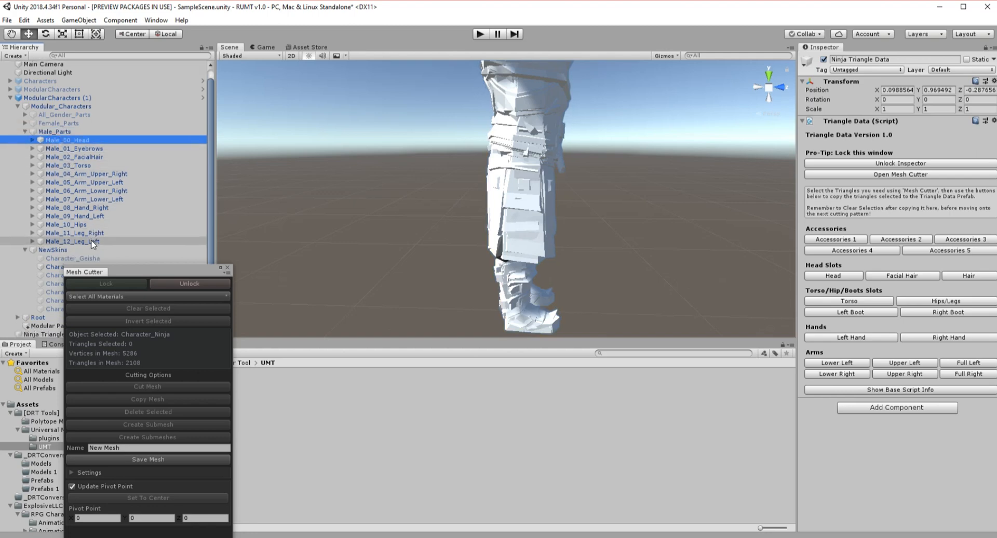
pyautogui.keyDown('shift'); pyautogui.click(91, 241); pyautogui.keyUp('shift')
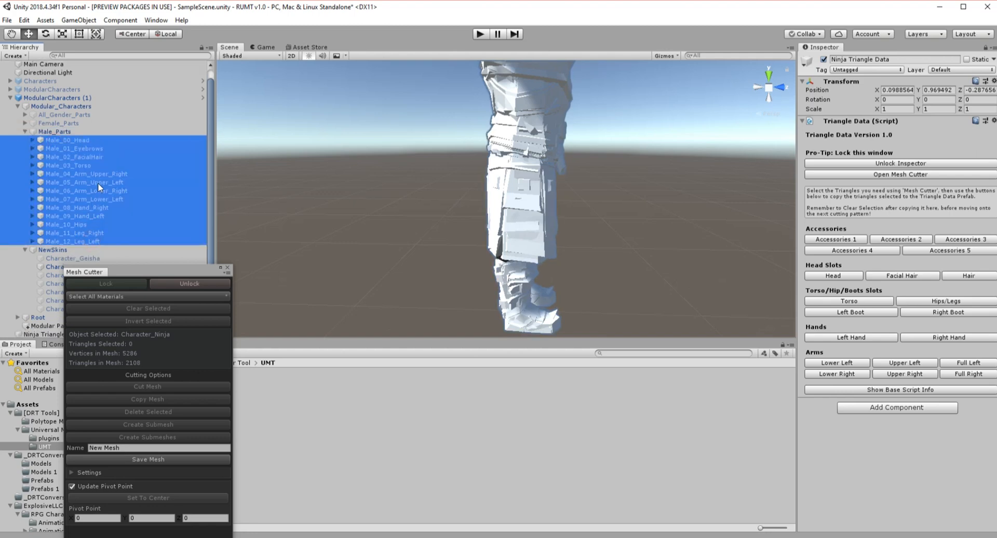
pyautogui.keyDown('ctrl'); pyautogui.click(83, 223); pyautogui.keyUp('ctrl')
# Expand Male_10_Hips and deactivate Chr_Hips_Male_01 through Chr_Hips_Male_28, leaving only Chr_Hips_Male_00 active.
pyautogui.click(32, 226)
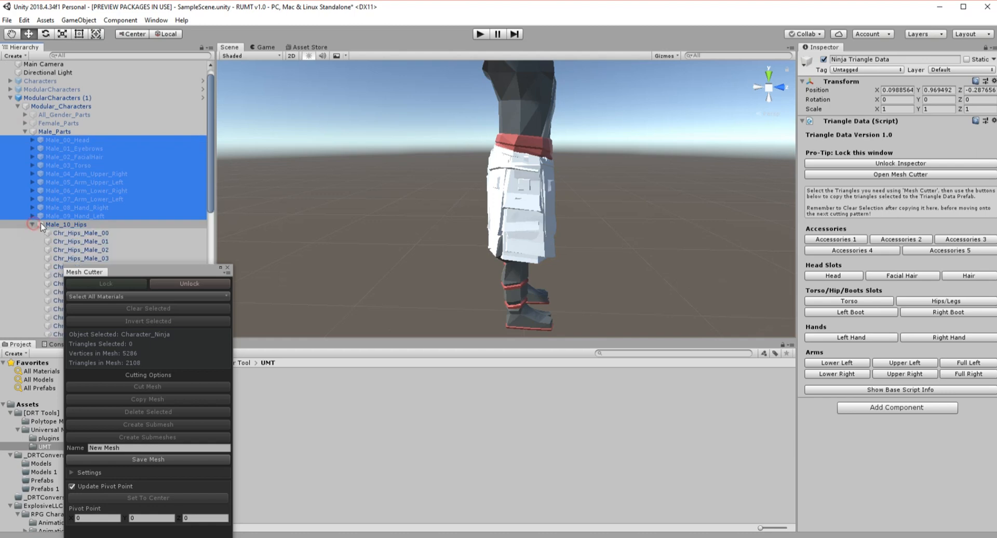
pyautogui.click(83, 236)
pyautogui.scroll(-8, 85, 237)
pyautogui.scroll(-2, 87, 235)
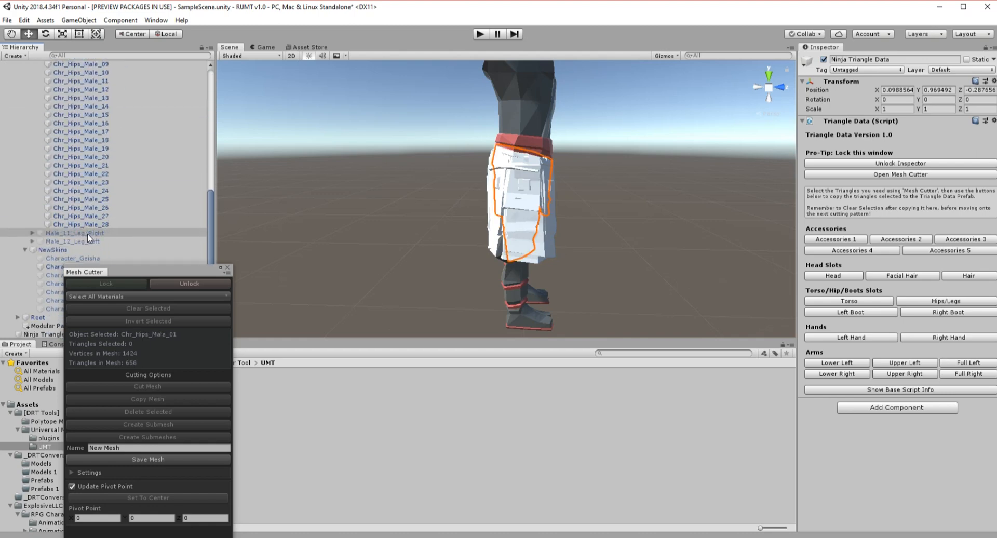
pyautogui.keyDown('shift'); pyautogui.click(101, 226); pyautogui.keyUp('shift')
pyautogui.hotkey('alt', 'shift', 'a')
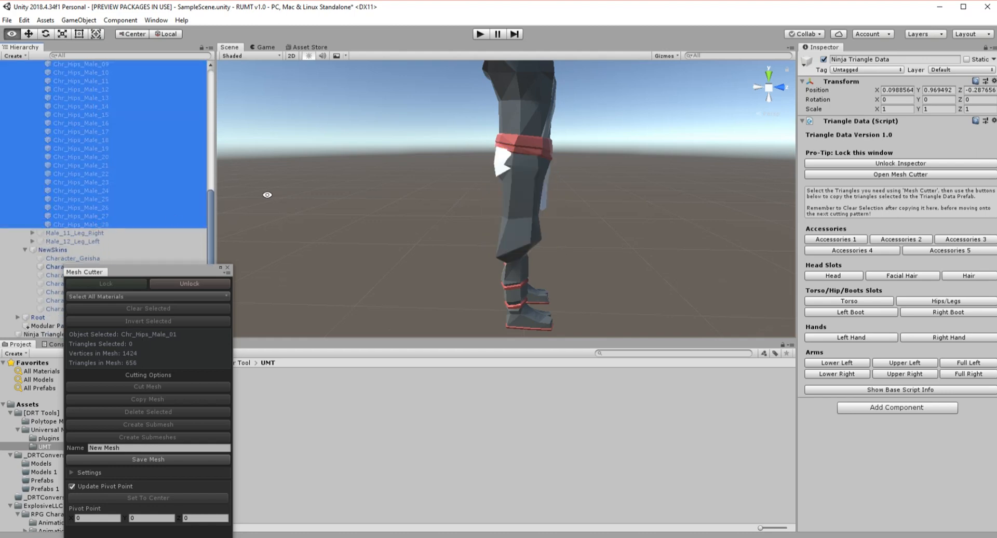
# Select Chr_Hips_Male_00 and compare its outline with the ninja's hips and legs from the side and front.
pyautogui.scroll(3, 338, 189)
pyautogui.scroll(-3, 341, 189)
pyautogui.scroll(6, 148, 135)
pyautogui.click(118, 145)
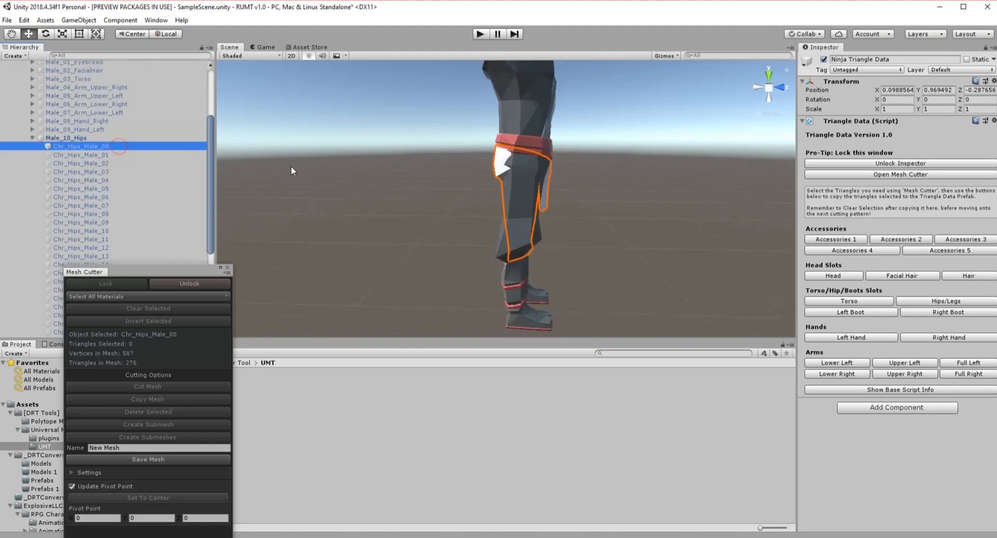
pyautogui.keyDown('alt'); pyautogui.moveTo(423, 171); pyautogui.dragTo(467, 119); pyautogui.keyUp('alt')
pyautogui.keyDown('alt'); pyautogui.moveTo(849, 142); pyautogui.dragTo(959, 148); pyautogui.keyUp('alt')
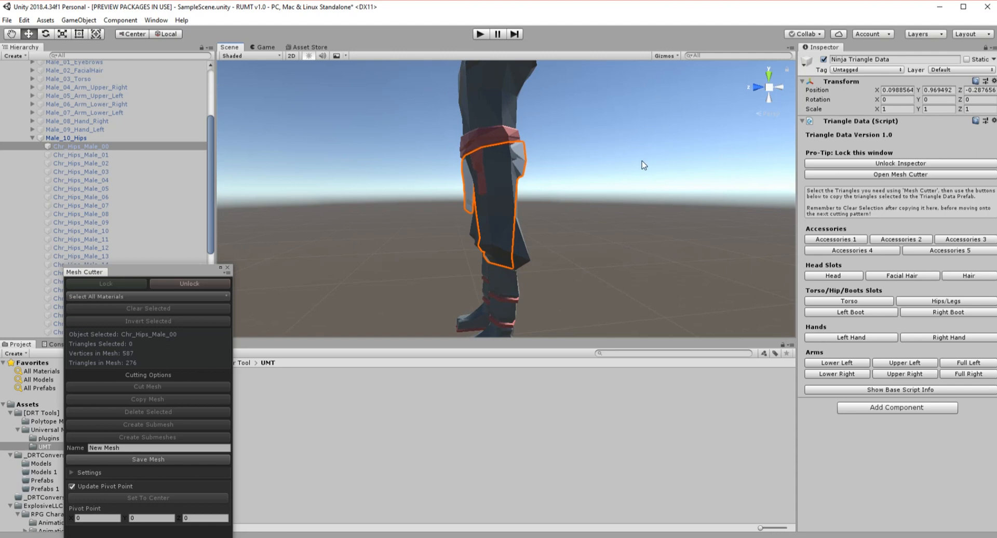
pyautogui.keyDown('alt'); pyautogui.moveTo(644, 165); pyautogui.dragTo(607, 200); pyautogui.keyUp('alt')
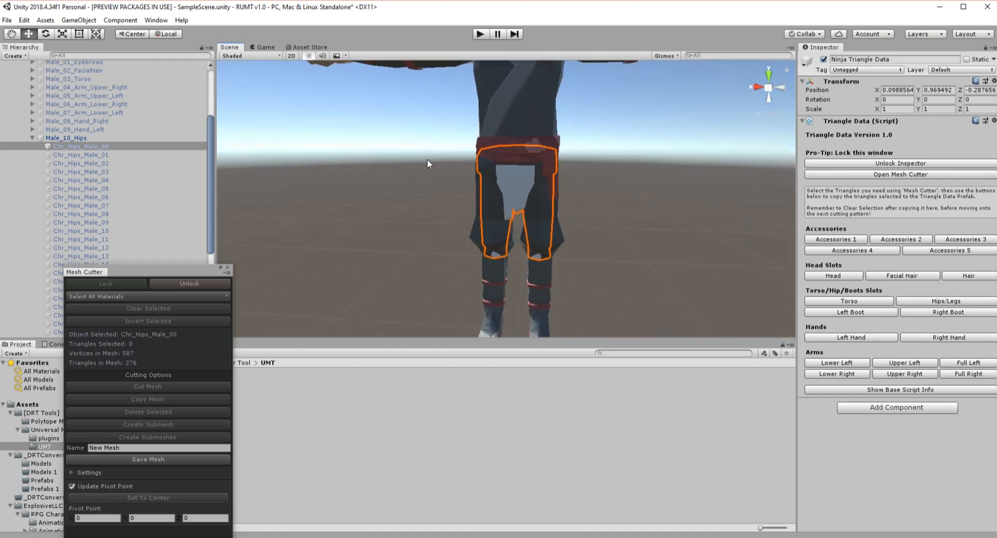
pyautogui.keyDown('alt'); pyautogui.moveTo(409, 161); pyautogui.dragTo(688, 157); pyautogui.keyUp('alt')
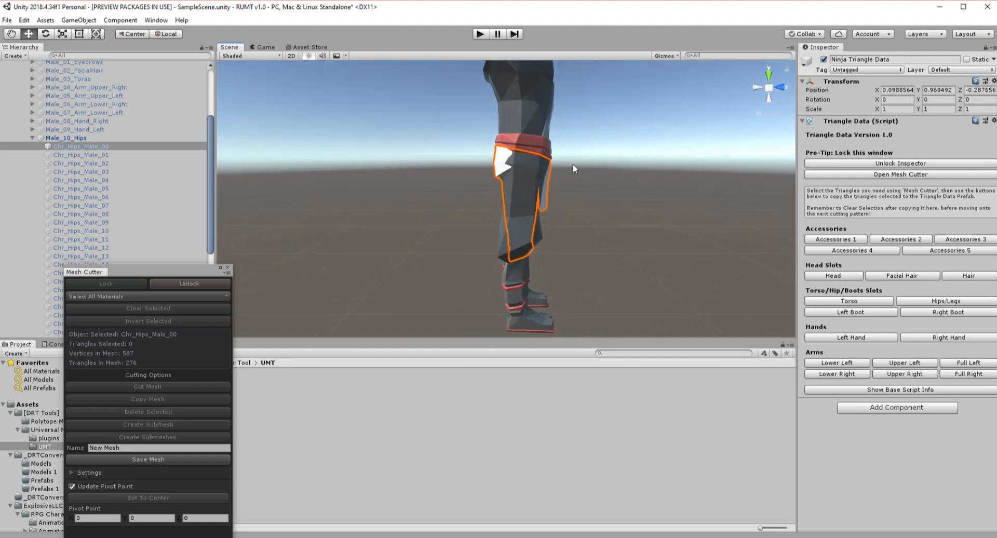
# Box-select the triangles from the hips down to the knees in side view and select Character_Ninja as the mesh.
pyautogui.moveTo(524, 171); pyautogui.dragTo(478, 170)
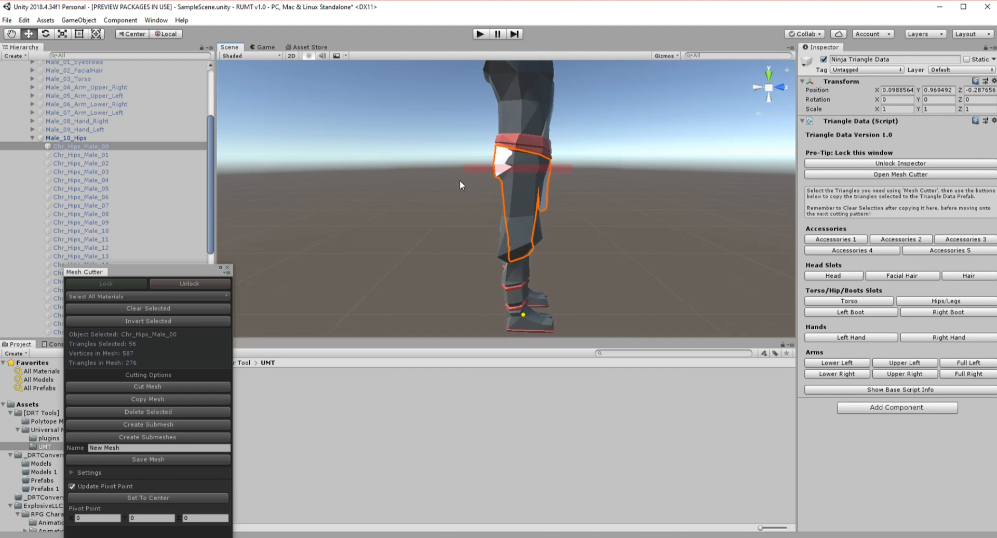
pyautogui.moveTo(460, 253); pyautogui.dragTo(461, 254)
pyautogui.scroll(5, 125, 123)
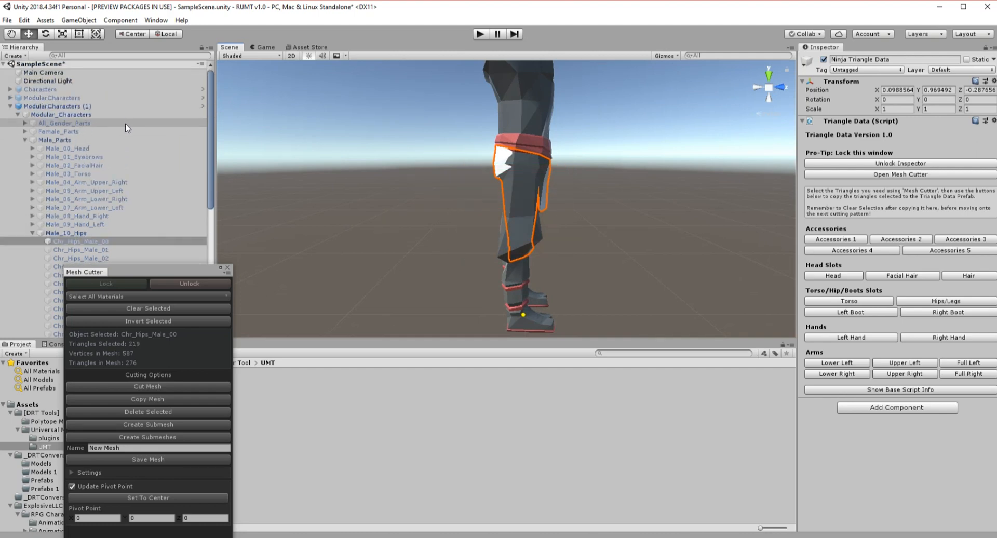
pyautogui.scroll(-10, 124, 130)
pyautogui.scroll(-3, 122, 133)
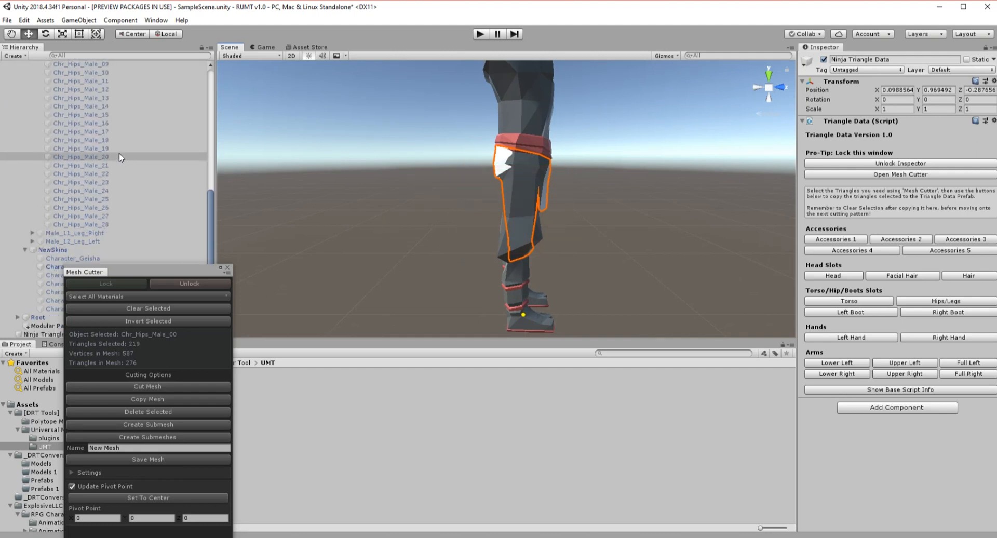
pyautogui.click(50, 266)
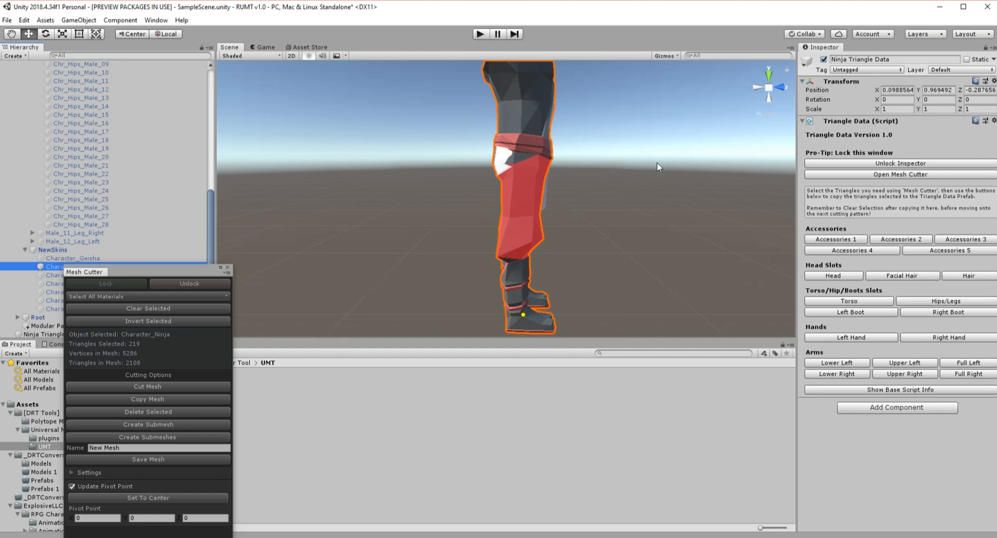
pyautogui.click(467, 149)
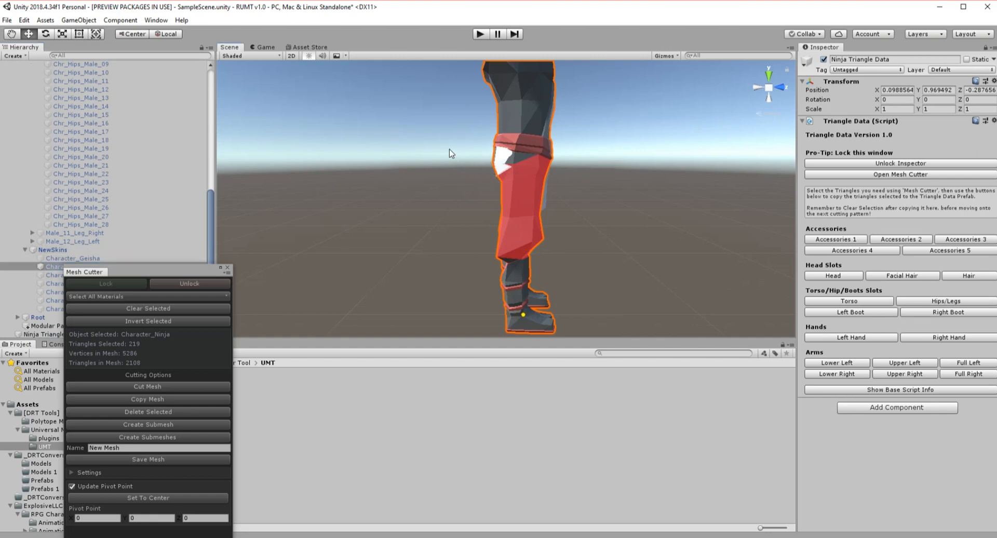
# Add the remaining triangles just below the belt to the hip selection and deselect the stray belt triangles around the waist.
pyautogui.moveTo(491, 182); pyautogui.dragTo(575, 207)
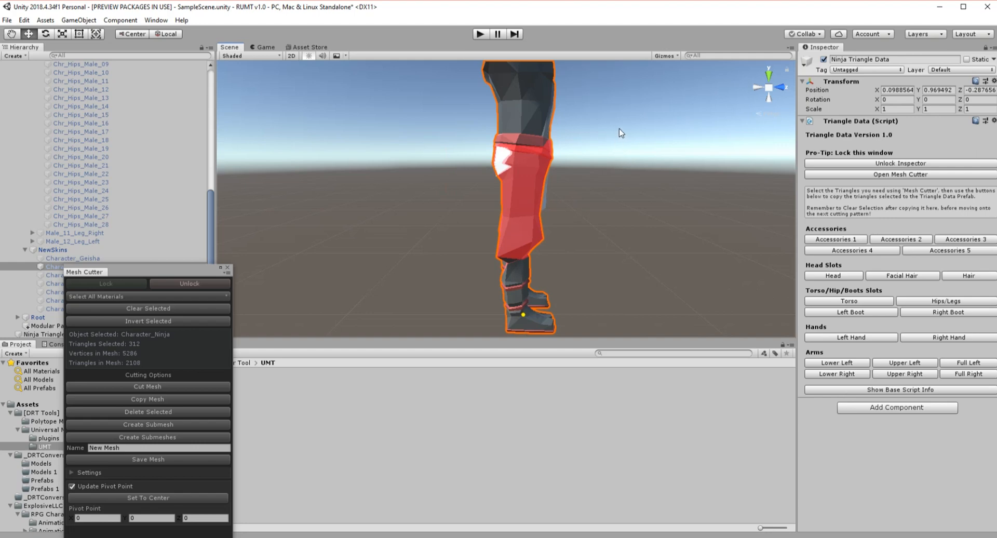
pyautogui.moveTo(632, 133); pyautogui.dragTo(541, 151)
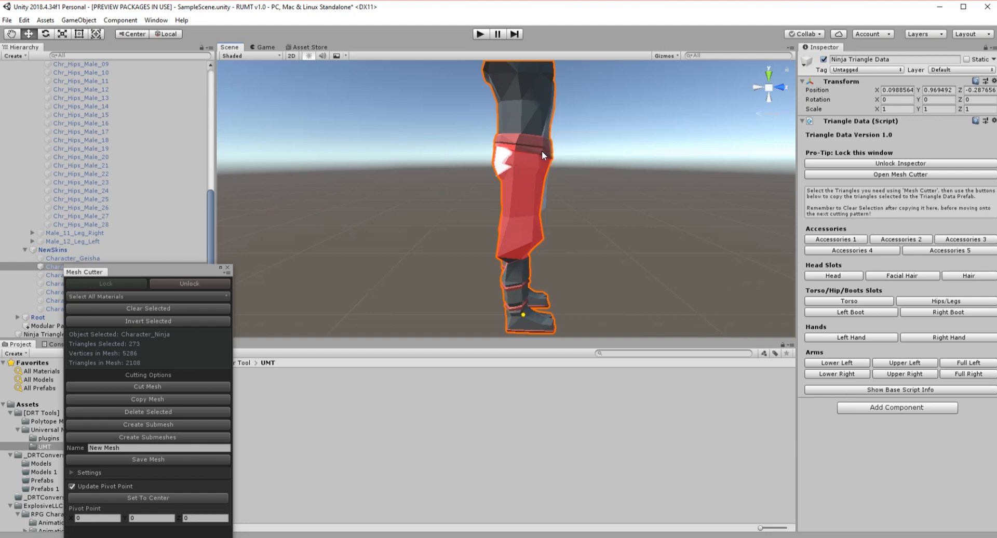
pyautogui.click(511, 152)
pyautogui.keyDown('alt'); pyautogui.moveTo(432, 139); pyautogui.dragTo(488, 157); pyautogui.keyUp('alt')
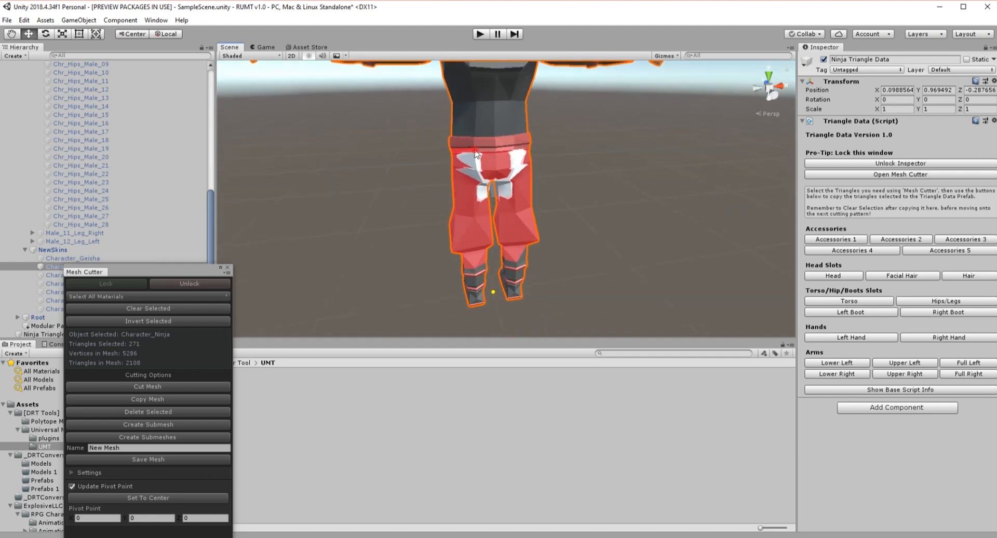
pyautogui.click(476, 154)
pyautogui.keyDown('alt'); pyautogui.moveTo(383, 142); pyautogui.dragTo(515, 158); pyautogui.keyUp('alt')
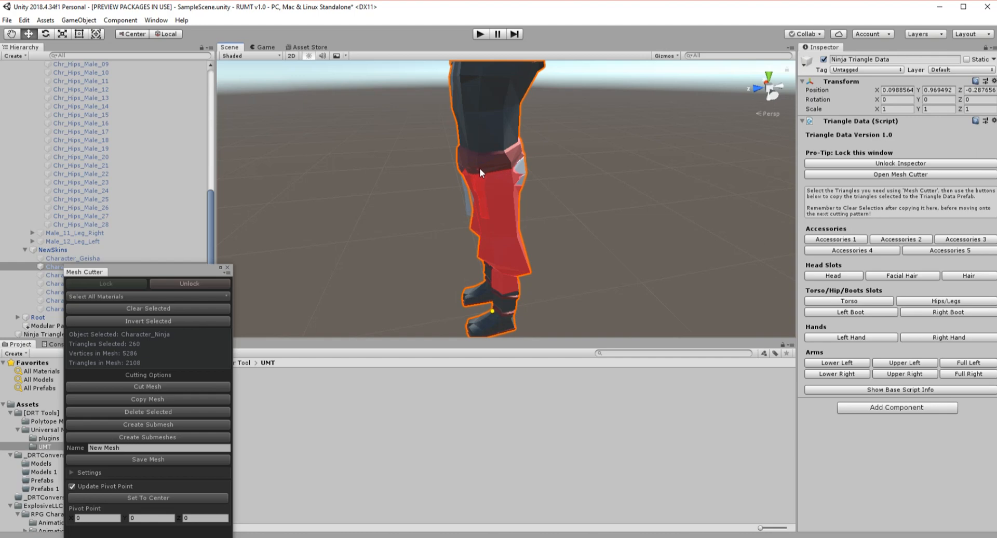
pyautogui.keyDown('alt'); pyautogui.moveTo(535, 160); pyautogui.dragTo(466, 137); pyautogui.keyUp('alt')
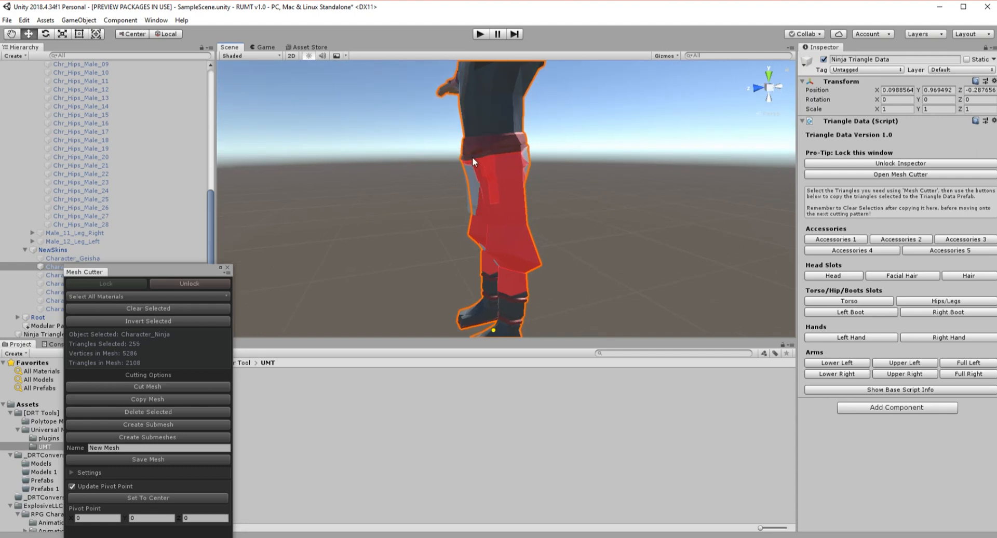
pyautogui.keyDown('alt'); pyautogui.moveTo(414, 140); pyautogui.dragTo(516, 162); pyautogui.keyUp('alt')
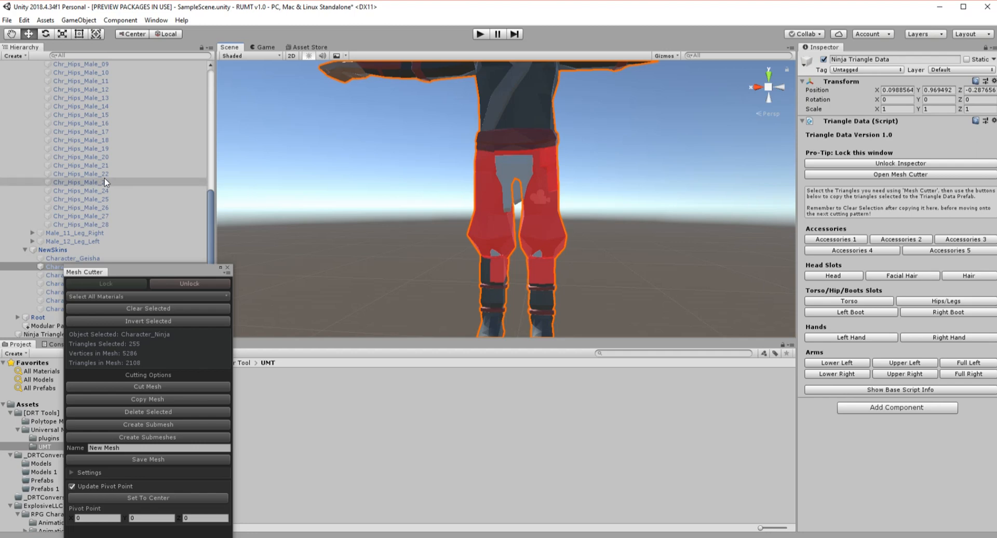
# Select Chr_Hips_Male_00 to compare its coverage with the ninja's hip selection, and return to Character_Ninja.
pyautogui.scroll(3, 104, 178)
pyautogui.click(101, 83)
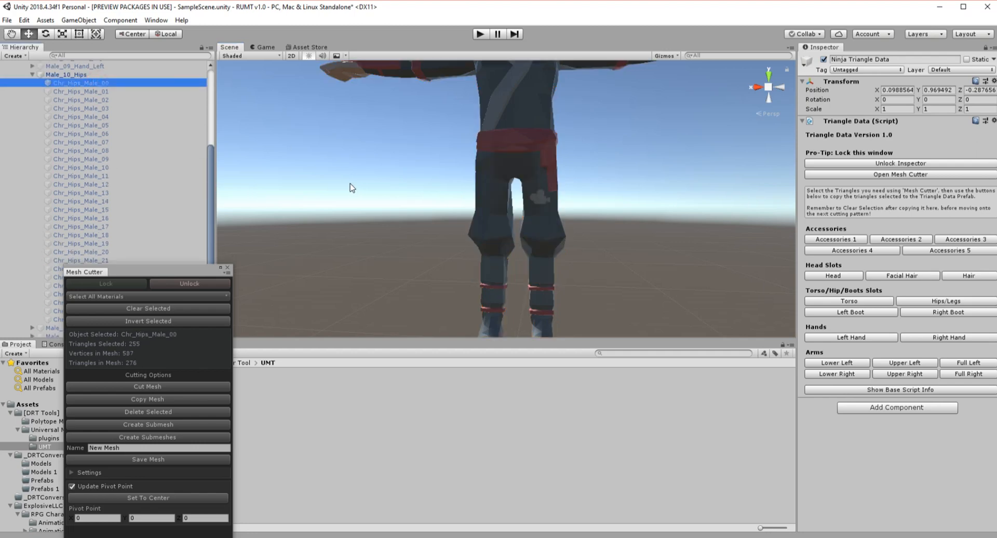
pyautogui.scroll(-4, 208, 196)
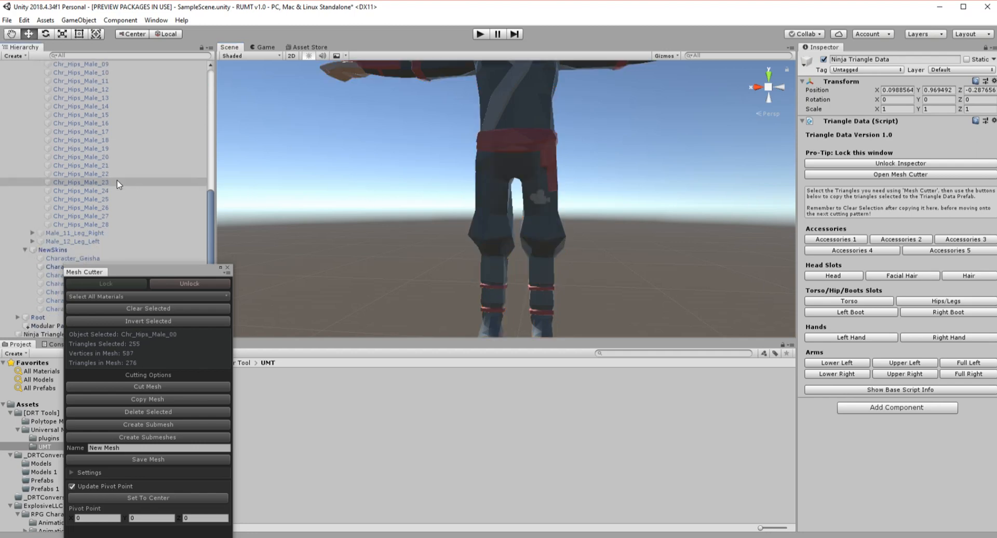
pyautogui.click(52, 267)
# Deselect the thin belt-edge triangles along the back of the ninja's waist.
pyautogui.keyDown('alt'); pyautogui.moveTo(356, 220); pyautogui.dragTo(776, 276); pyautogui.keyUp('alt')
pyautogui.scroll(10, 587, 141)
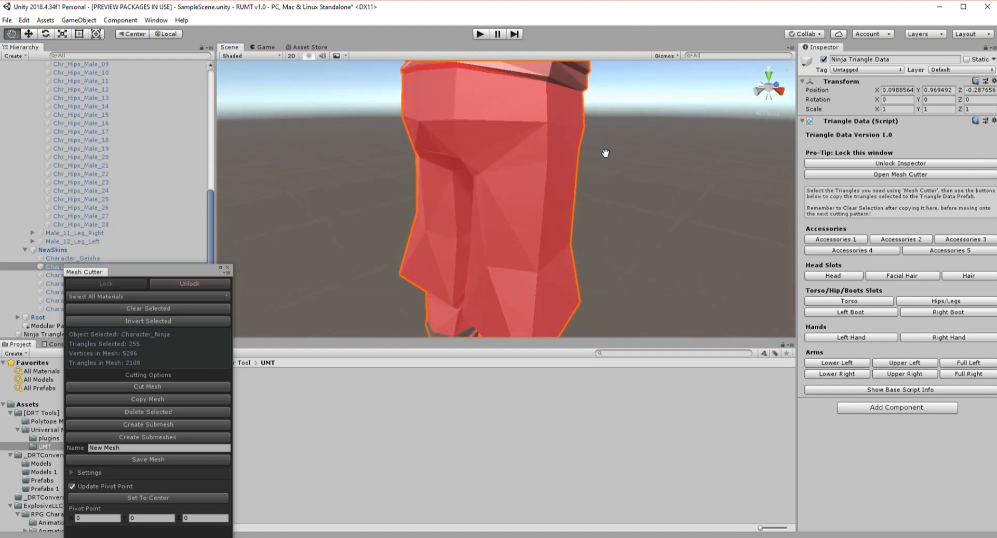
pyautogui.scroll(3, 595, 156)
pyautogui.moveTo(597, 158); pyautogui.dragTo(626, 253, button='middle')
pyautogui.click(373, 141)
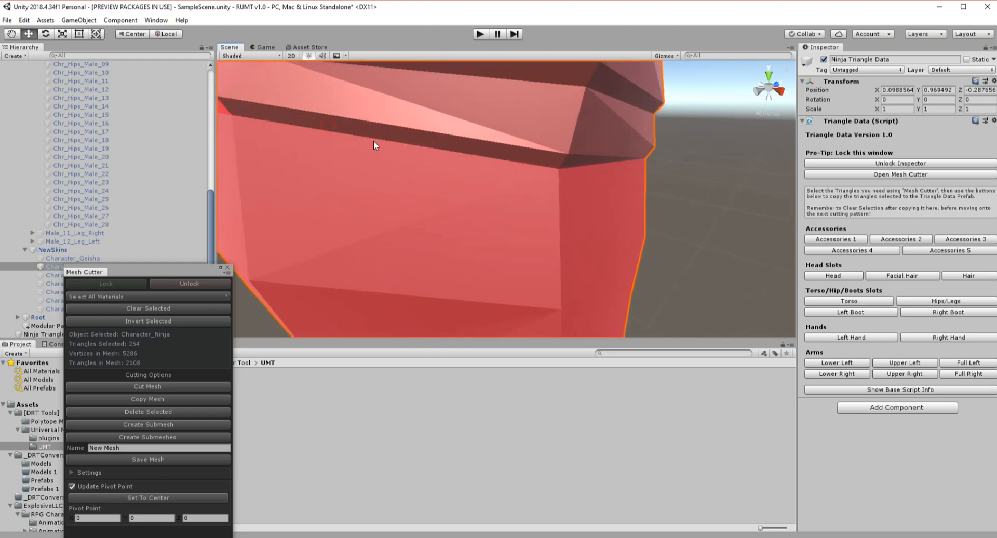
pyautogui.keyDown('alt'); pyautogui.moveTo(300, 127); pyautogui.dragTo(477, 144); pyautogui.keyUp('alt')
pyautogui.click(478, 143)
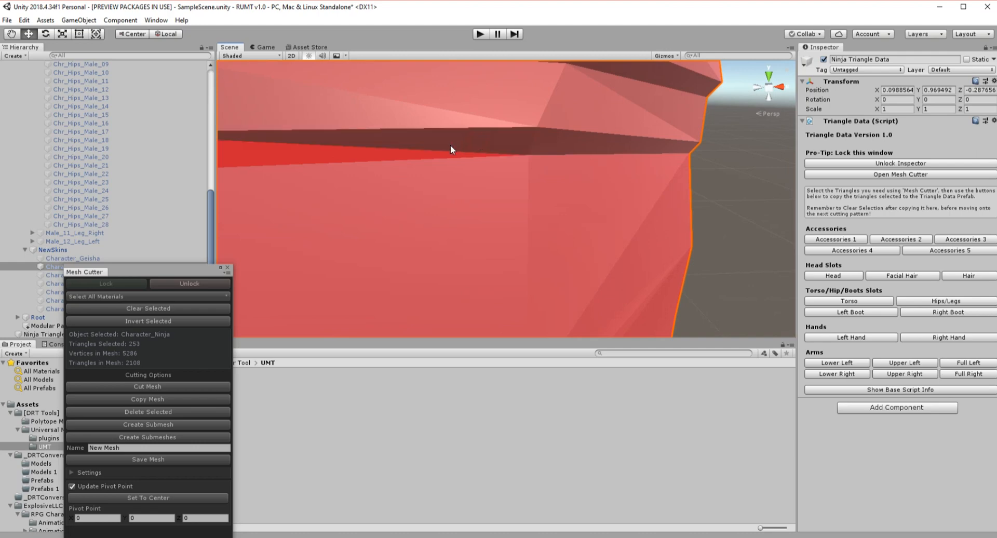
pyautogui.click(384, 153)
# Deselect the remaining belt-edge triangles from the middle of the back around to the side of the waist.
pyautogui.scroll(-5, 337, 138)
pyautogui.keyDown('alt'); pyautogui.moveTo(343, 138); pyautogui.dragTo(412, 104); pyautogui.keyUp('alt')
pyautogui.click(410, 155)
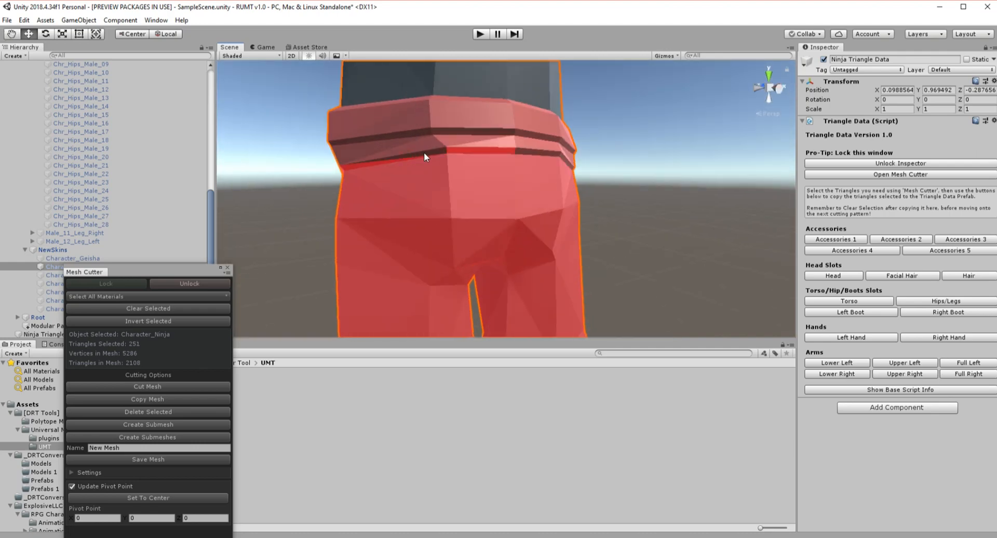
pyautogui.click(457, 150)
pyautogui.click(350, 165)
pyautogui.keyDown('alt'); pyautogui.moveTo(350, 164); pyautogui.dragTo(510, 126); pyautogui.keyUp('alt')
pyautogui.click(509, 125)
pyautogui.click(466, 129)
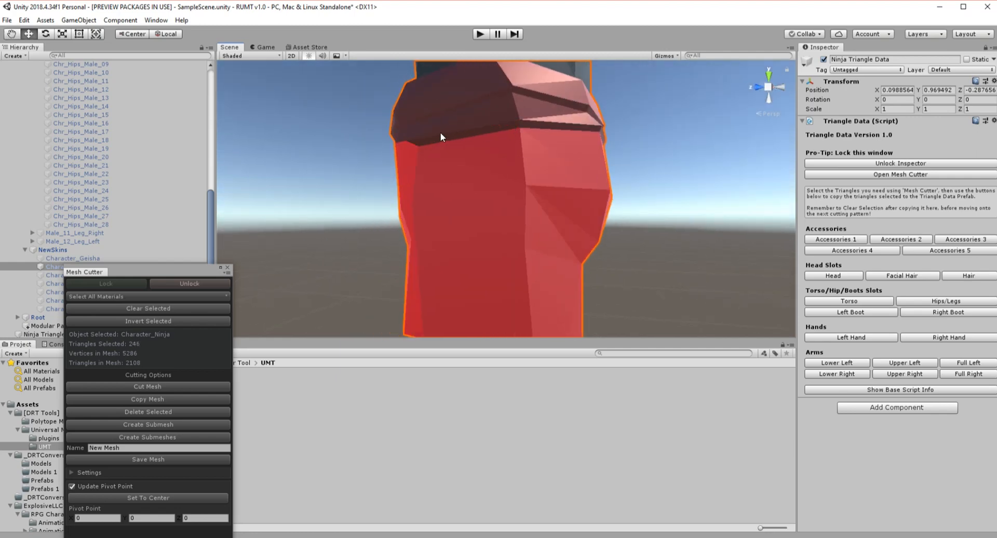
# Clean up the selection along the side and front of the waist, removing belt-edge triangles and keeping the trouser triangles selected.
pyautogui.keyDown('alt'); pyautogui.moveTo(441, 133); pyautogui.dragTo(563, 141); pyautogui.keyUp('alt')
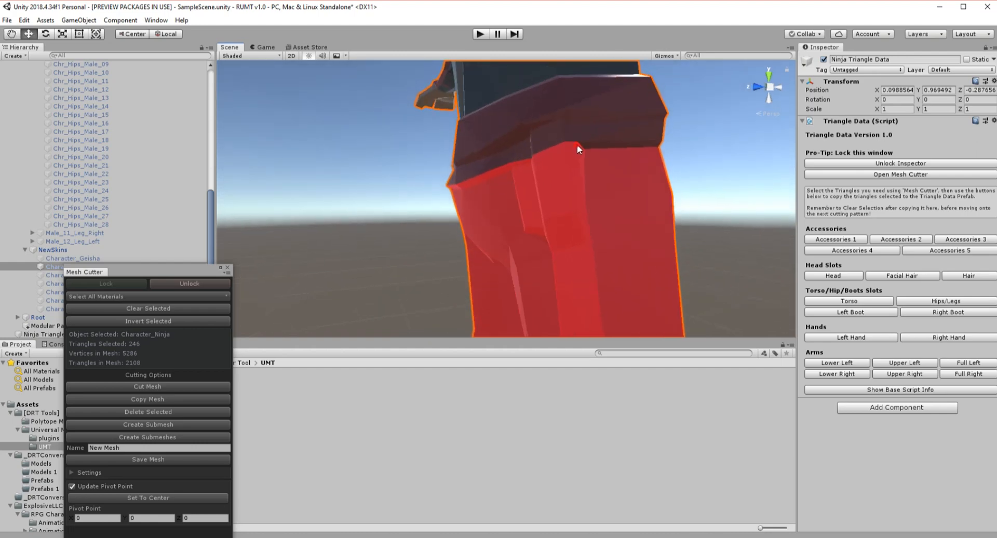
pyautogui.click(579, 145)
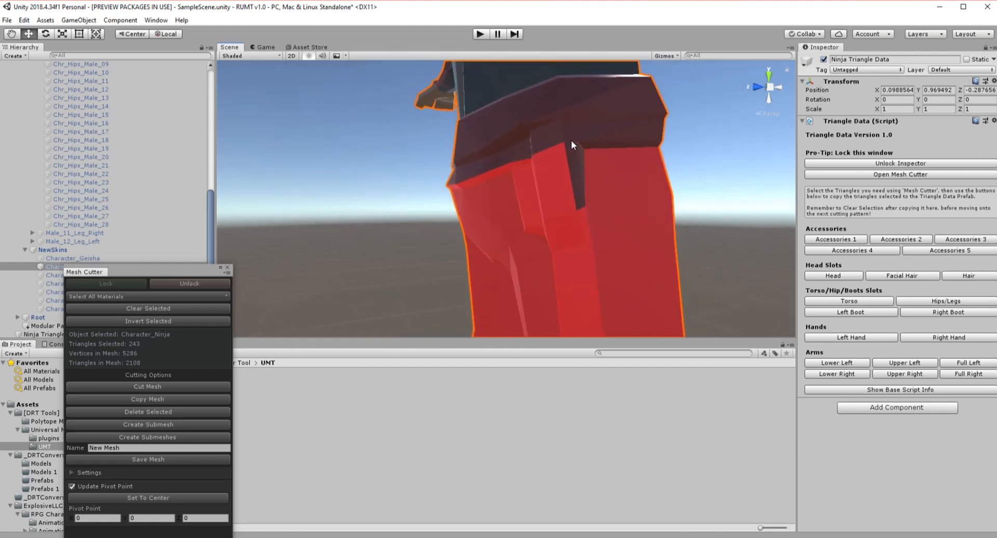
pyautogui.click(578, 162)
pyautogui.click(581, 164)
pyautogui.keyDown('alt'); pyautogui.moveTo(474, 154); pyautogui.dragTo(537, 162); pyautogui.keyUp('alt')
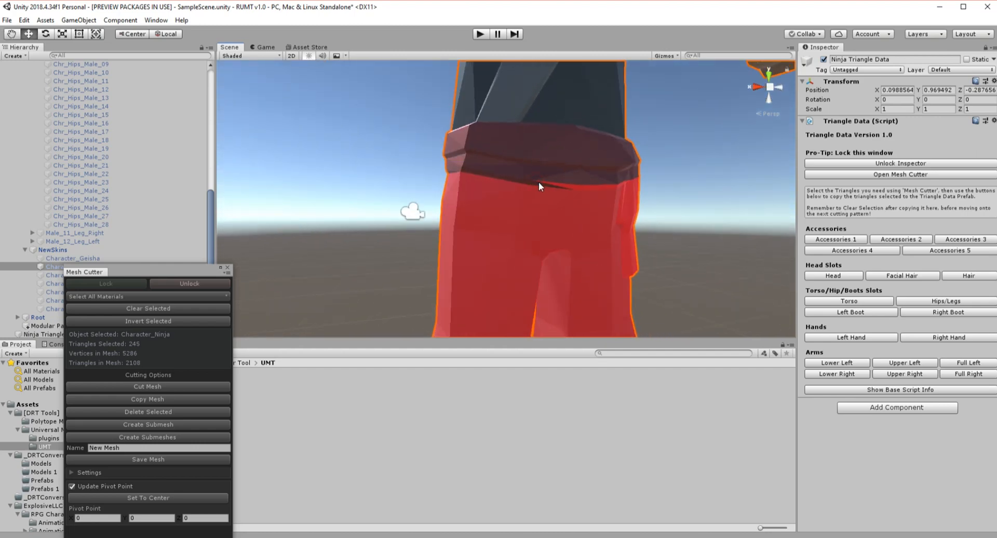
pyautogui.click(582, 188)
pyautogui.keyDown('alt'); pyautogui.moveTo(601, 163); pyautogui.dragTo(539, 165); pyautogui.keyUp('alt')
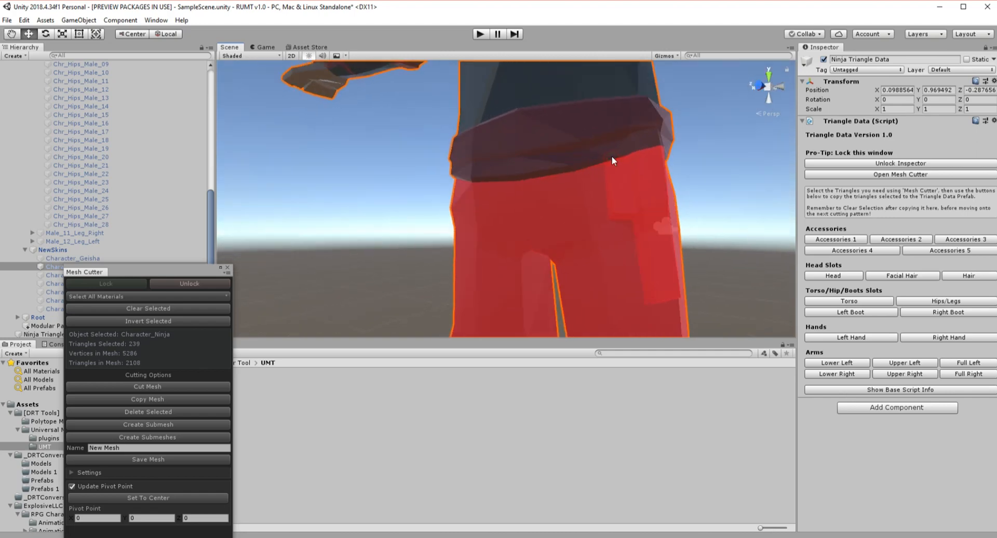
# Deselect the lower-leg triangles below the trouser cuffs on both legs.
pyautogui.keyDown('alt'); pyautogui.moveTo(654, 132); pyautogui.dragTo(652, 170); pyautogui.keyUp('alt')
pyautogui.scroll(3, 673, 87)
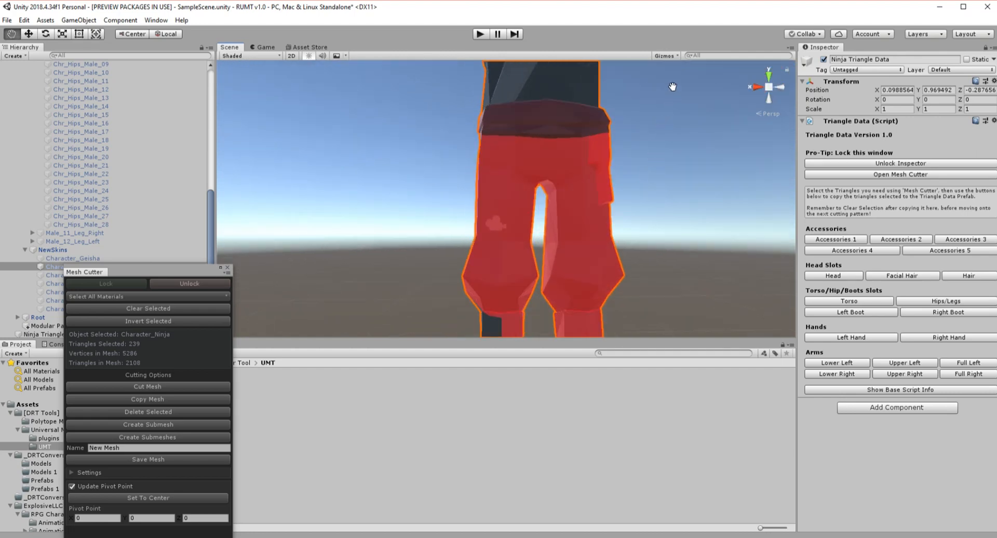
pyautogui.moveTo(673, 87); pyautogui.dragTo(670, 46, button='middle')
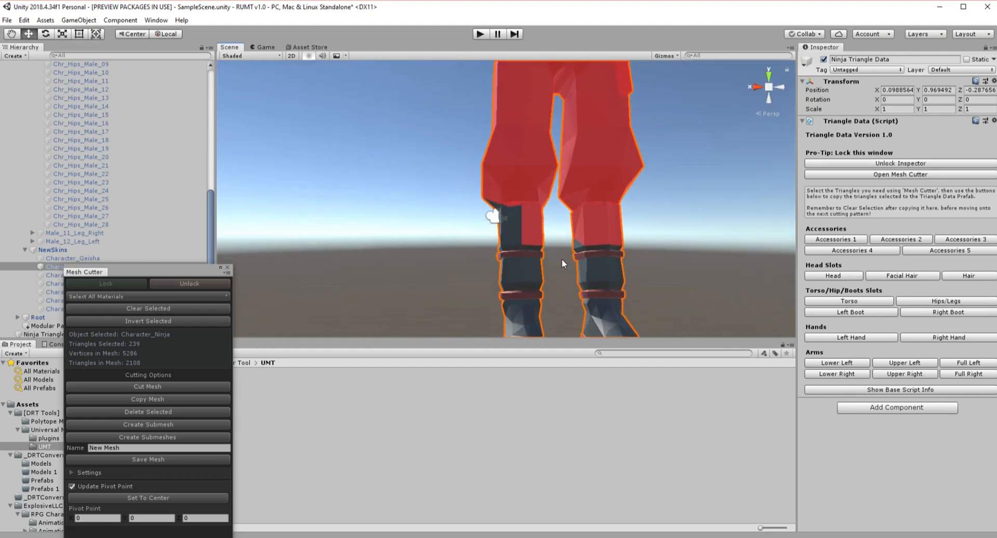
pyautogui.moveTo(677, 262); pyautogui.dragTo(654, 323, button='middle')
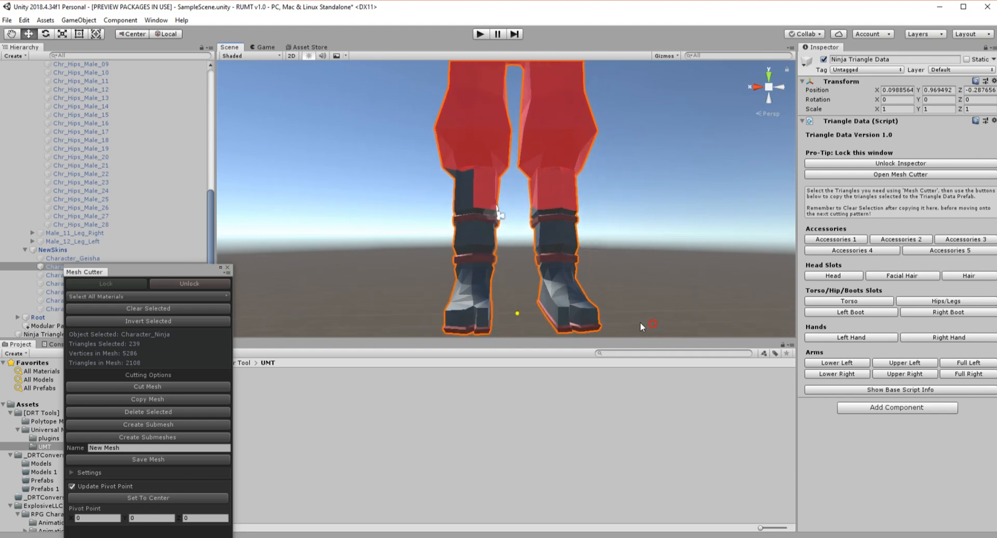
pyautogui.moveTo(541, 250); pyautogui.dragTo(513, 197)
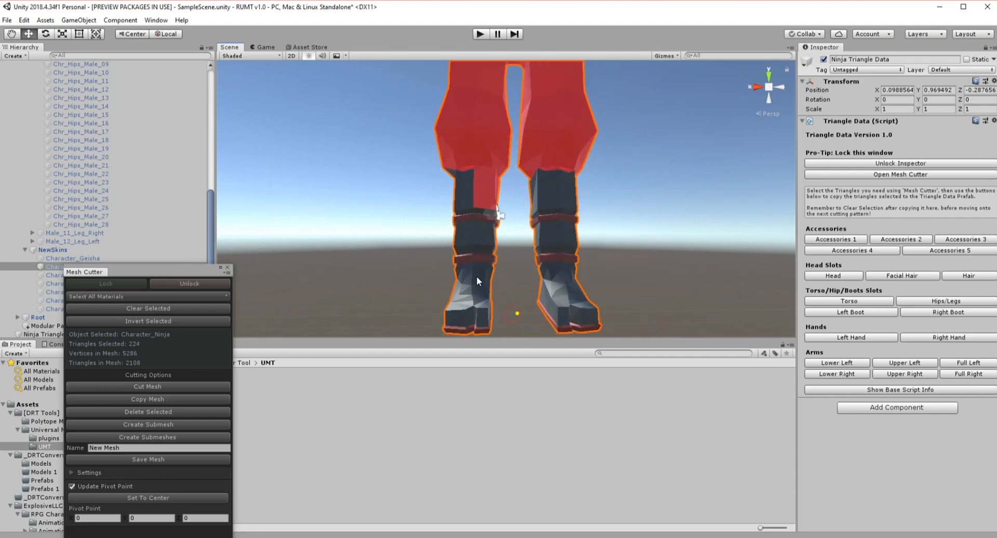
pyautogui.moveTo(512, 314); pyautogui.dragTo(543, 271)
# Deselect the stray shin triangles around the trouser cuff of the ninja's right leg.
pyautogui.scroll(5, 497, 185)
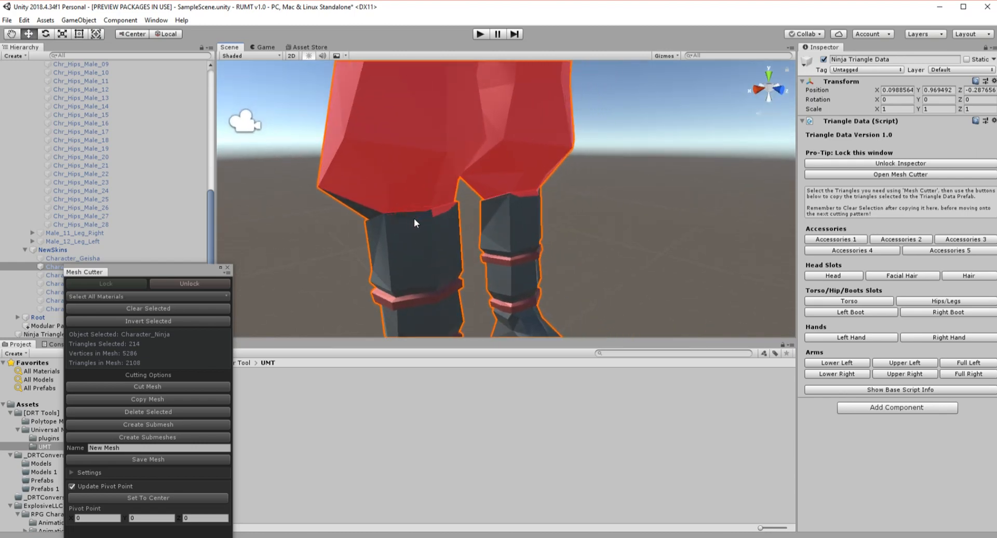
pyautogui.keyDown('alt'); pyautogui.moveTo(419, 223); pyautogui.dragTo(531, 221); pyautogui.keyUp('alt')
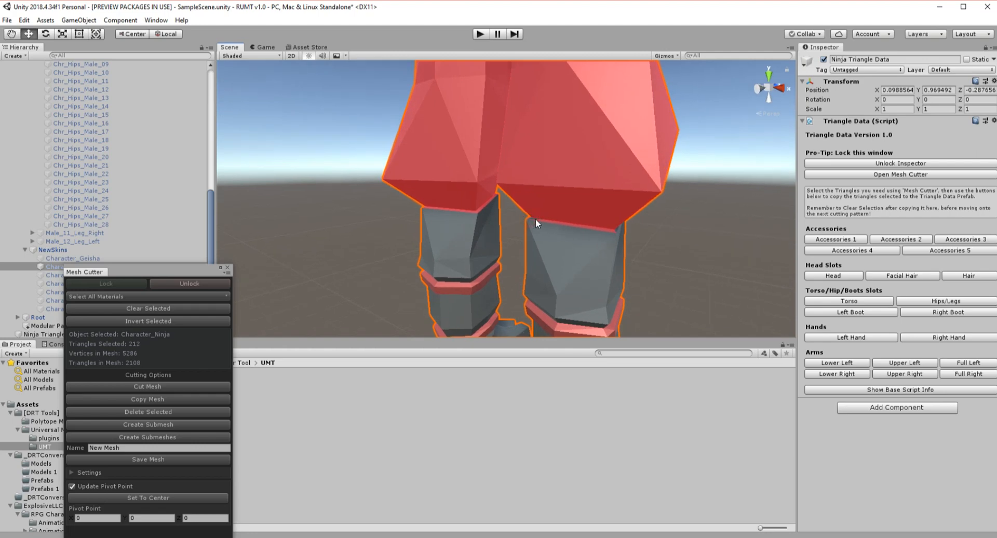
pyautogui.click(537, 220)
pyautogui.keyDown('alt'); pyautogui.moveTo(544, 221); pyautogui.dragTo(204, 282); pyautogui.keyUp('alt')
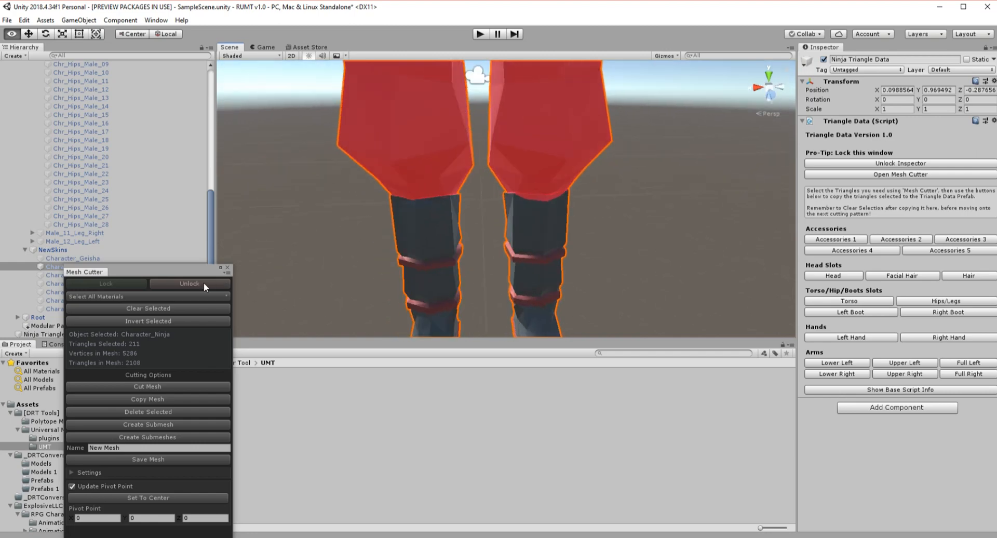
pyautogui.scroll(6, 448, 192)
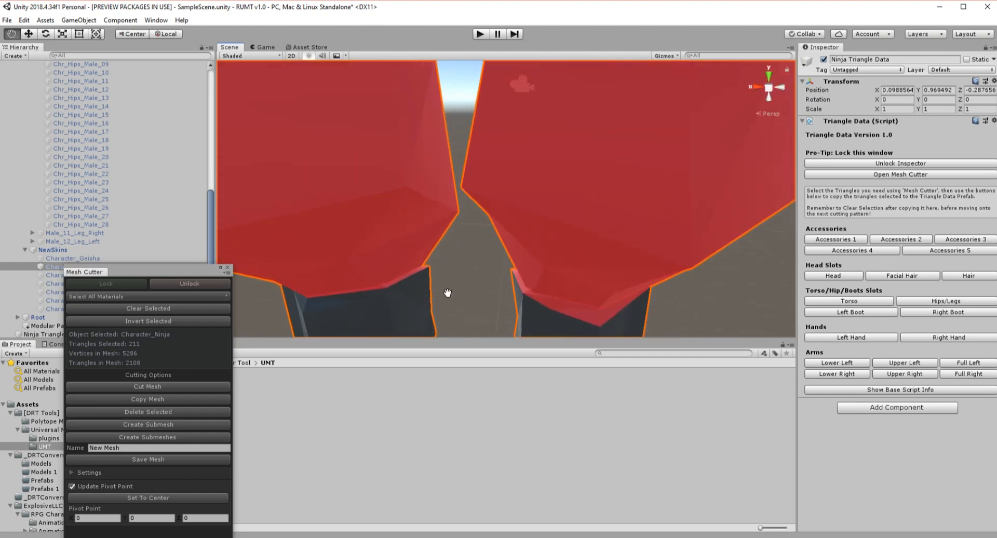
pyautogui.press('w')
pyautogui.click(385, 287)
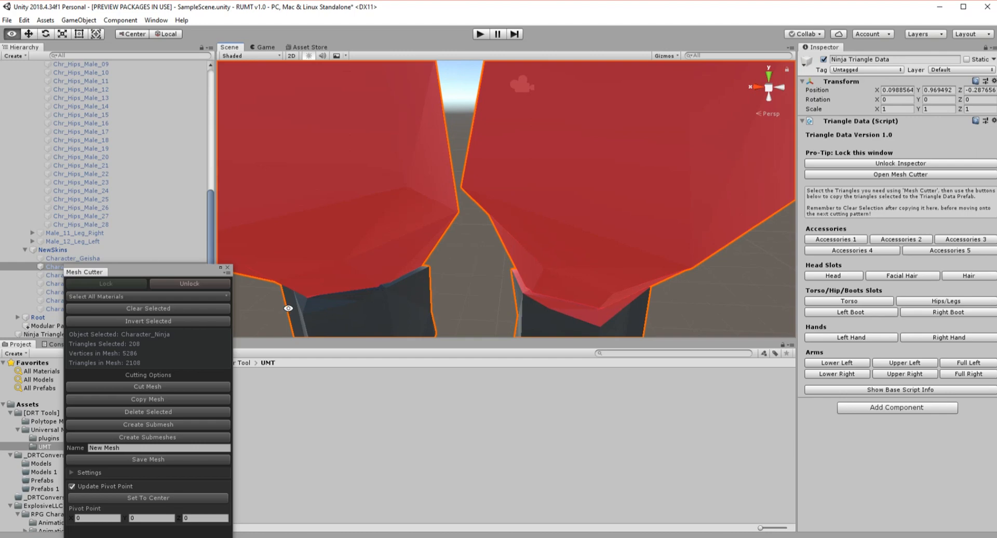
pyautogui.keyDown('alt'); pyautogui.moveTo(291, 301); pyautogui.dragTo(332, 294); pyautogui.keyUp('alt')
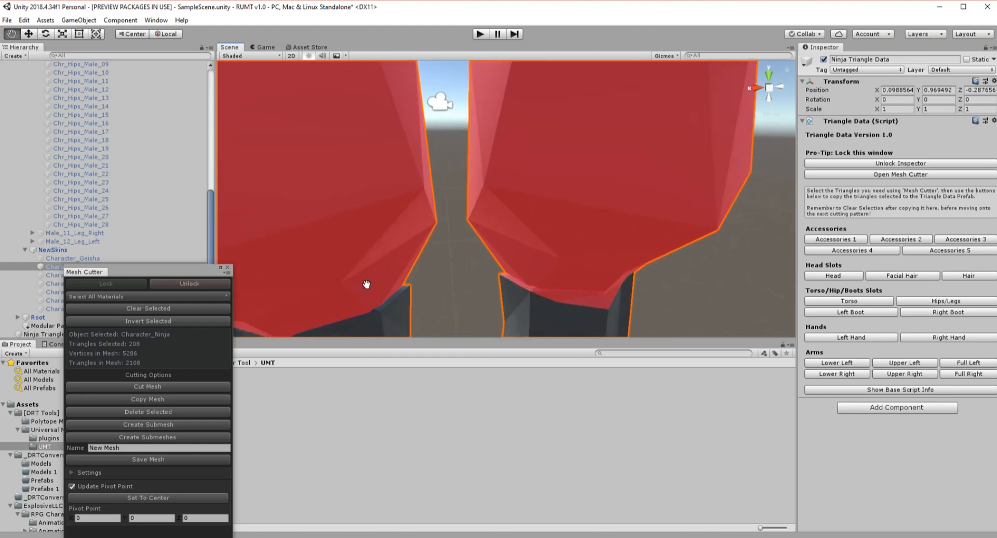
# Deselect the stray shin triangles along the back and inner edge of the left leg's trouser cuff.
pyautogui.scroll(3, 492, 243)
pyautogui.keyDown('alt'); pyautogui.moveTo(492, 243); pyautogui.dragTo(734, 225); pyautogui.keyUp('alt')
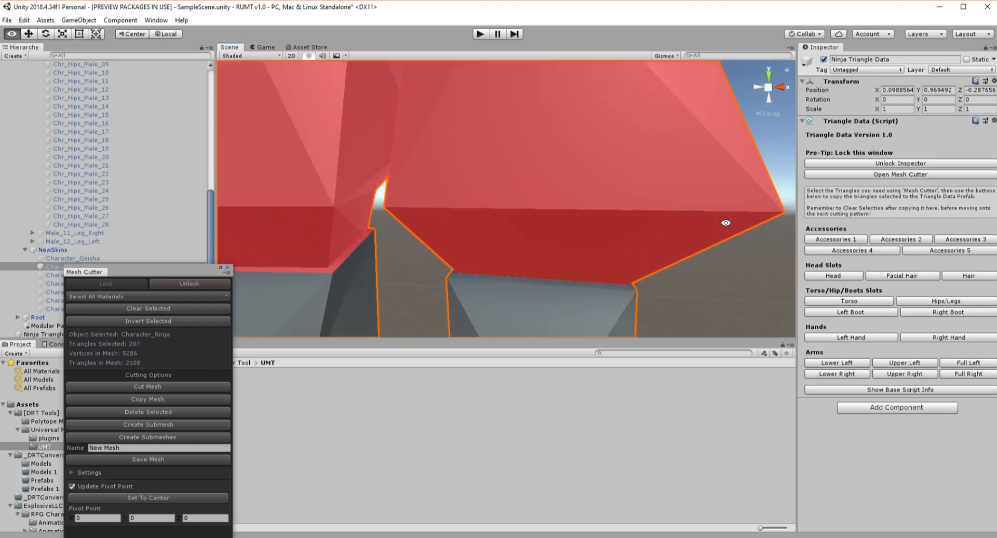
pyautogui.click(370, 235)
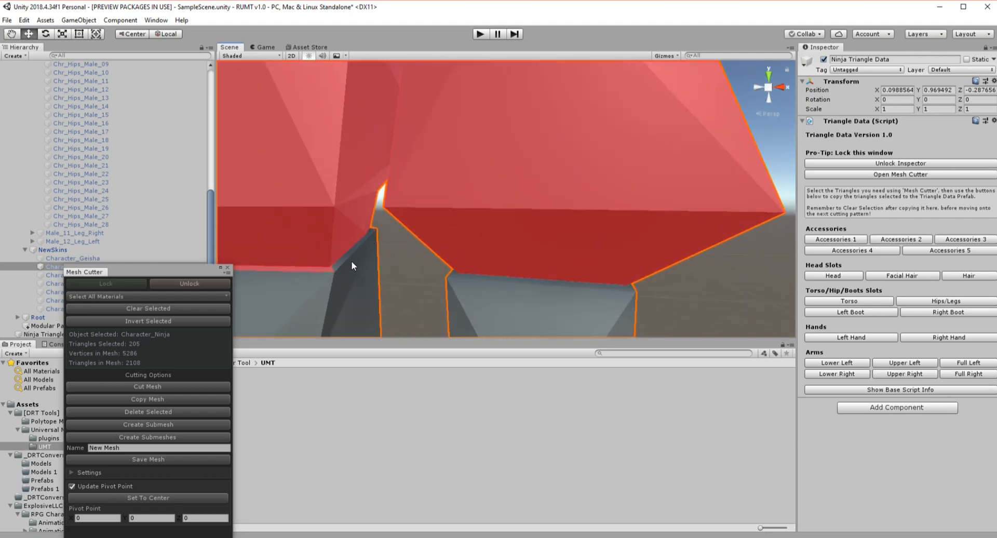
pyautogui.click(328, 269)
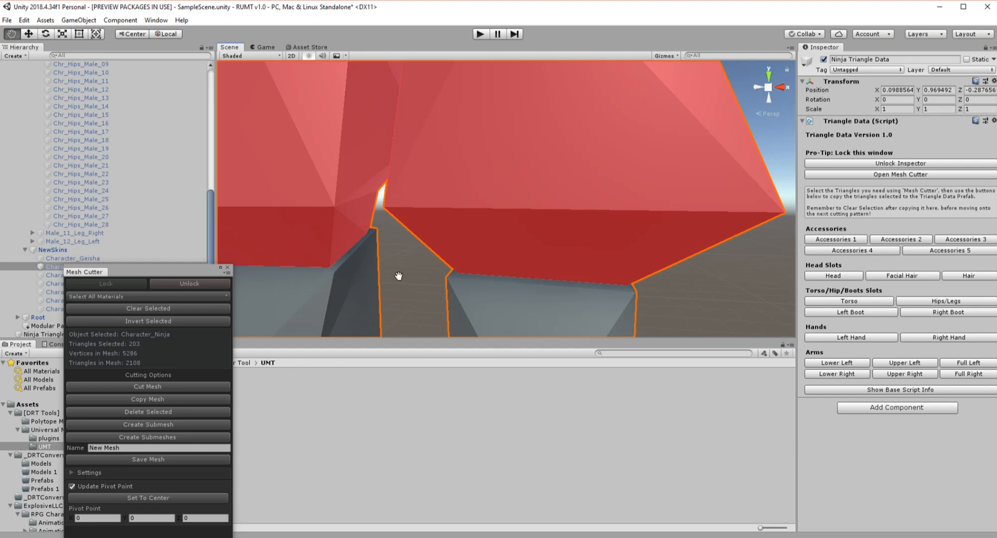
pyautogui.moveTo(399, 276); pyautogui.dragTo(659, 268, button='middle')
pyautogui.keyDown('alt'); pyautogui.moveTo(357, 265); pyautogui.dragTo(493, 294); pyautogui.keyUp('alt')
pyautogui.click(469, 292)
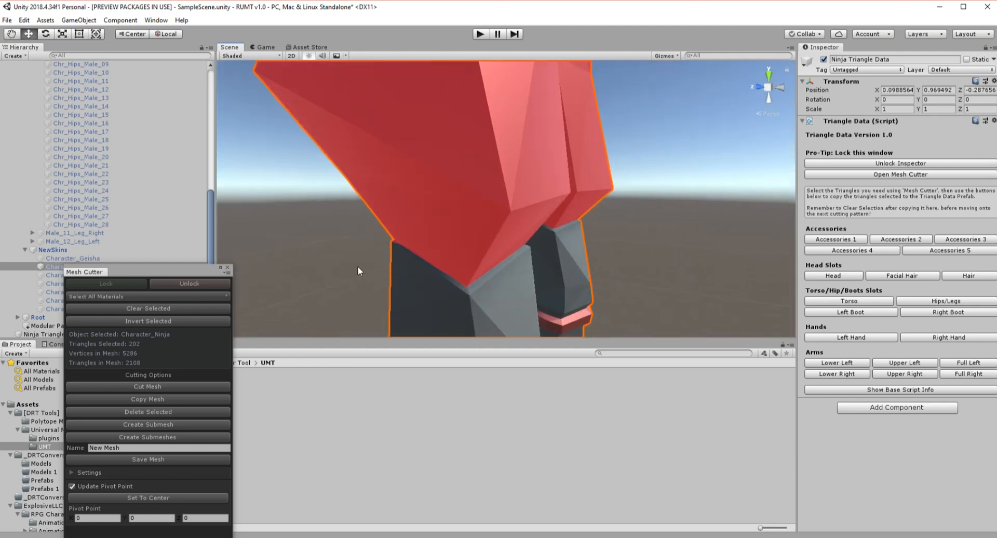
# Deselect the remaining stray shin triangles along the outer side and front of the left leg's trouser cuff.
pyautogui.keyDown('alt'); pyautogui.moveTo(358, 266); pyautogui.dragTo(432, 274); pyautogui.keyUp('alt')
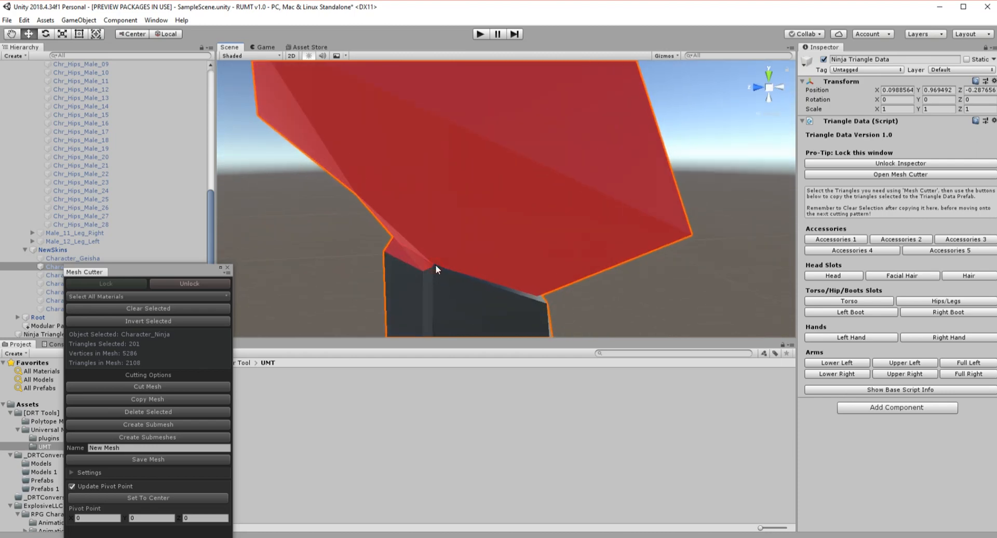
pyautogui.click(414, 266)
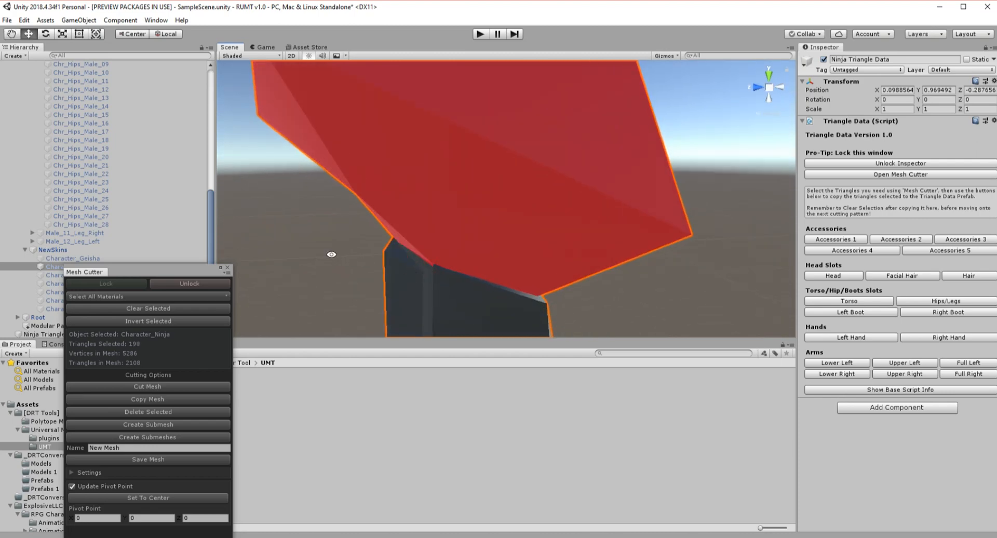
pyautogui.keyDown('alt'); pyautogui.moveTo(413, 266); pyautogui.dragTo(472, 277); pyautogui.keyUp('alt')
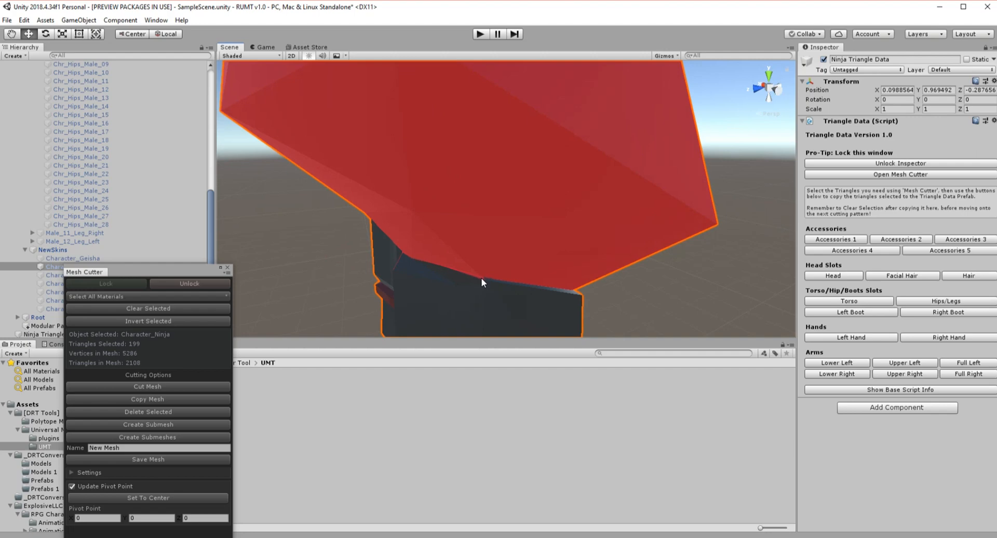
pyautogui.click(482, 281)
pyautogui.keyDown('alt'); pyautogui.moveTo(389, 272); pyautogui.dragTo(438, 267); pyautogui.keyUp('alt')
pyautogui.click(426, 265)
pyautogui.click(439, 267)
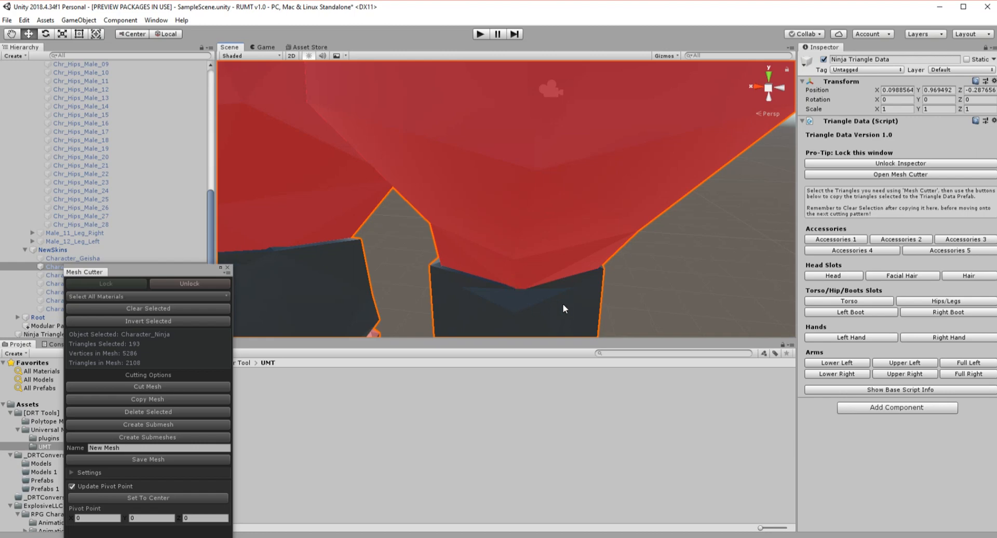
# Deselect the last two stray triangles at the trouser cuff on the ninja's leg.
pyautogui.keyDown('alt'); pyautogui.moveTo(563, 304); pyautogui.dragTo(362, 210); pyautogui.keyUp('alt')
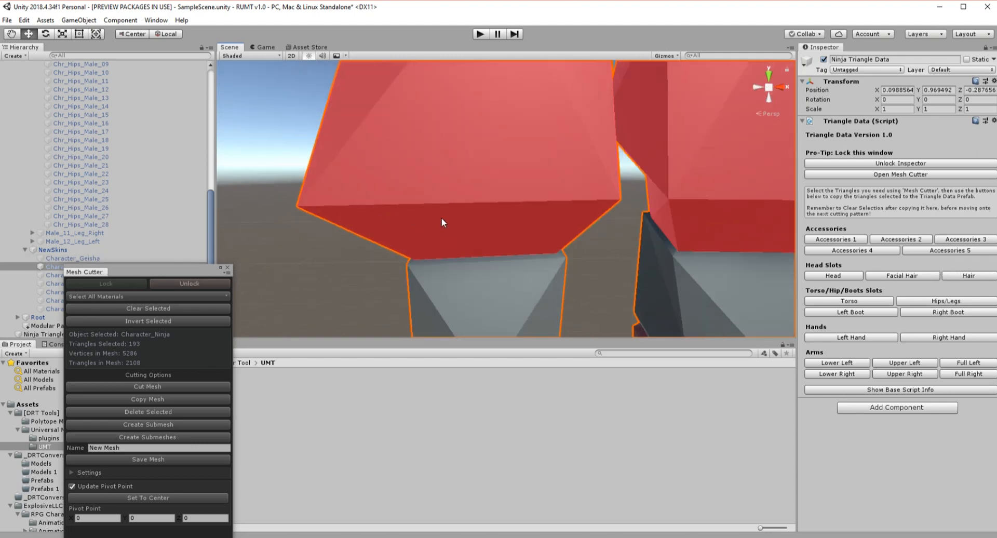
pyautogui.moveTo(441, 219); pyautogui.dragTo(225, 265)
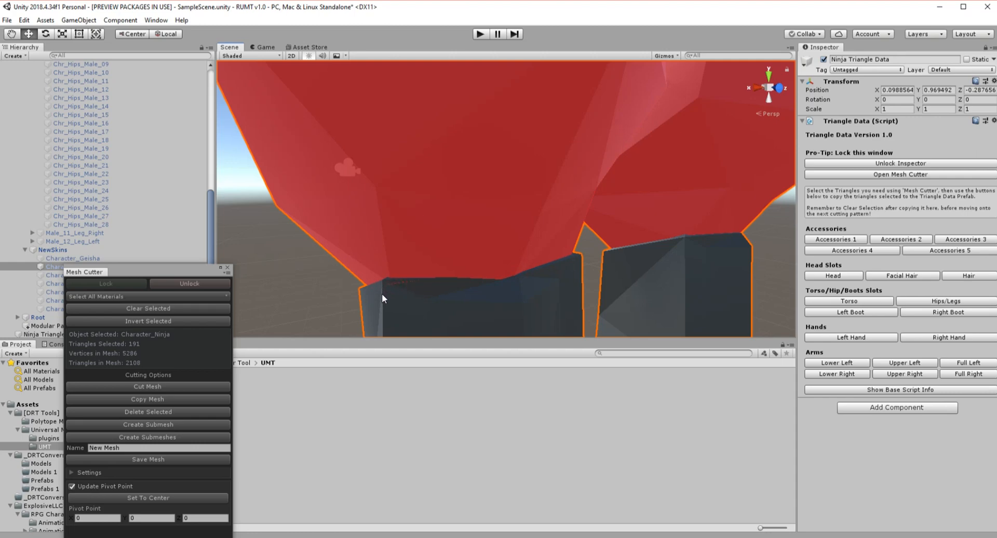
pyautogui.keyDown('alt'); pyautogui.moveTo(350, 283); pyautogui.dragTo(375, 182); pyautogui.keyUp('alt')
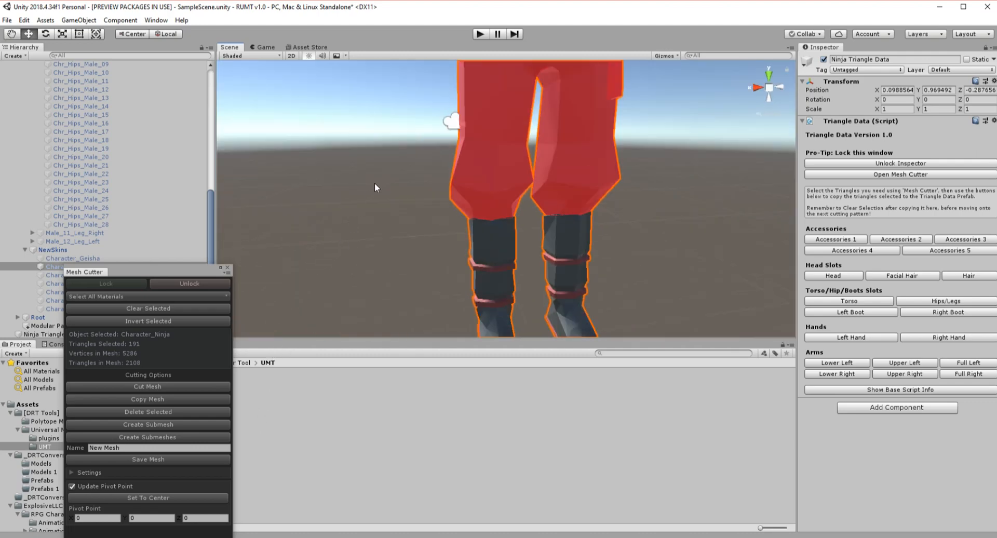
# Record the trouser triangles in the Hips/Legs slot, clear the selection and unlock the mesh in Mesh Cutter.
pyautogui.moveTo(379, 199); pyautogui.dragTo(311, 216, button='middle')
pyautogui.scroll(-2, 332, 223)
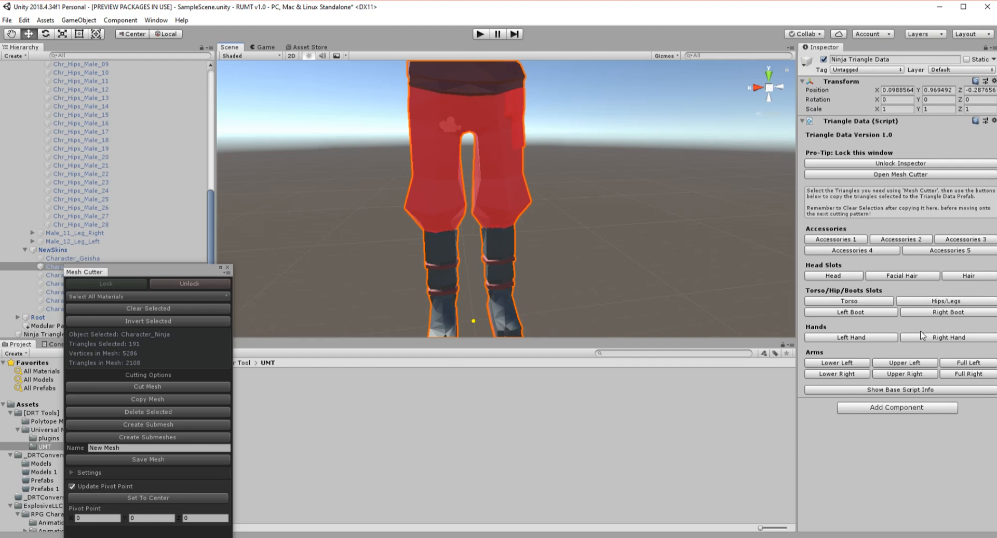
pyautogui.click(940, 302)
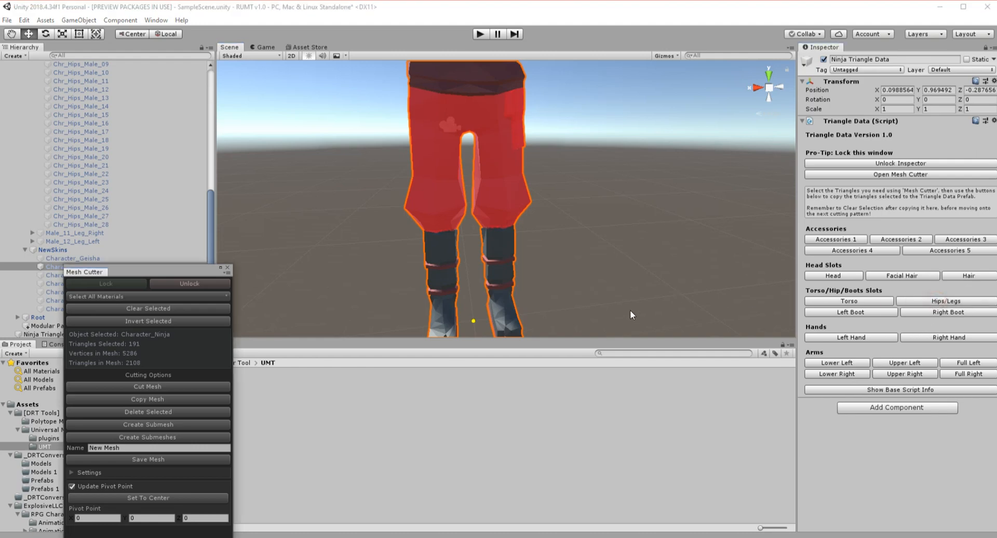
pyautogui.click(192, 308)
pyautogui.click(201, 285)
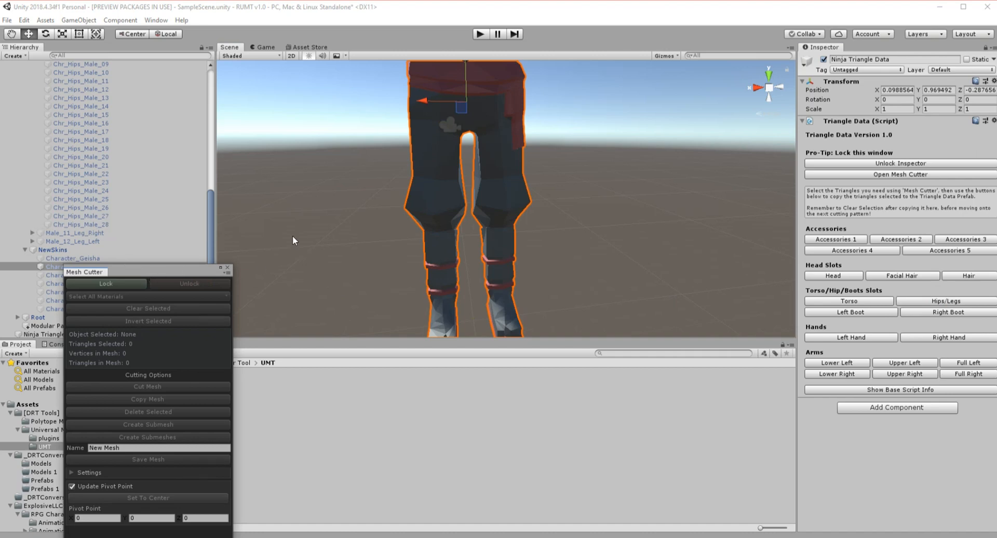
# Select ModularCharacters (1) and unlock the Inspector so it shows the UMT script.
pyautogui.scroll(5, 200, 191)
pyautogui.click(71, 107)
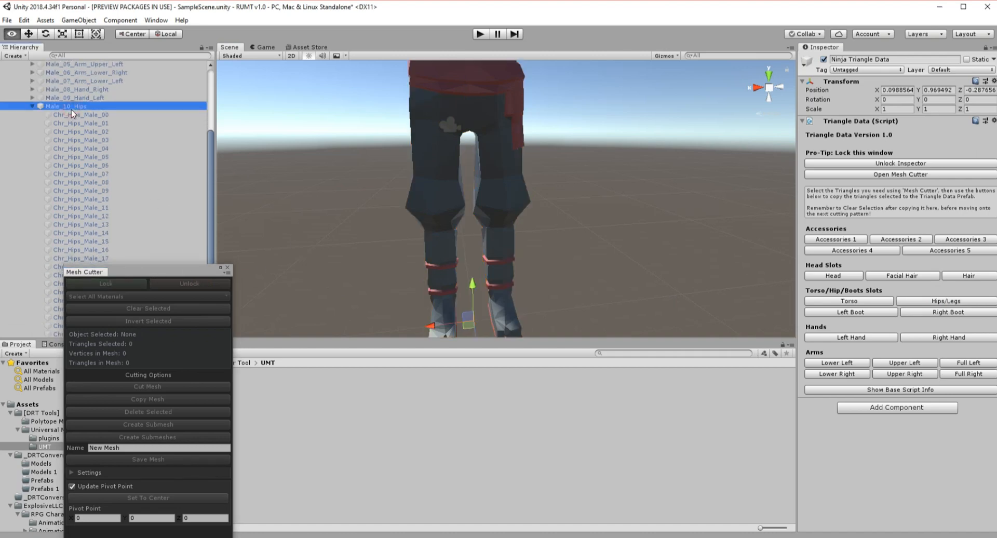
pyautogui.scroll(5, 52, 115)
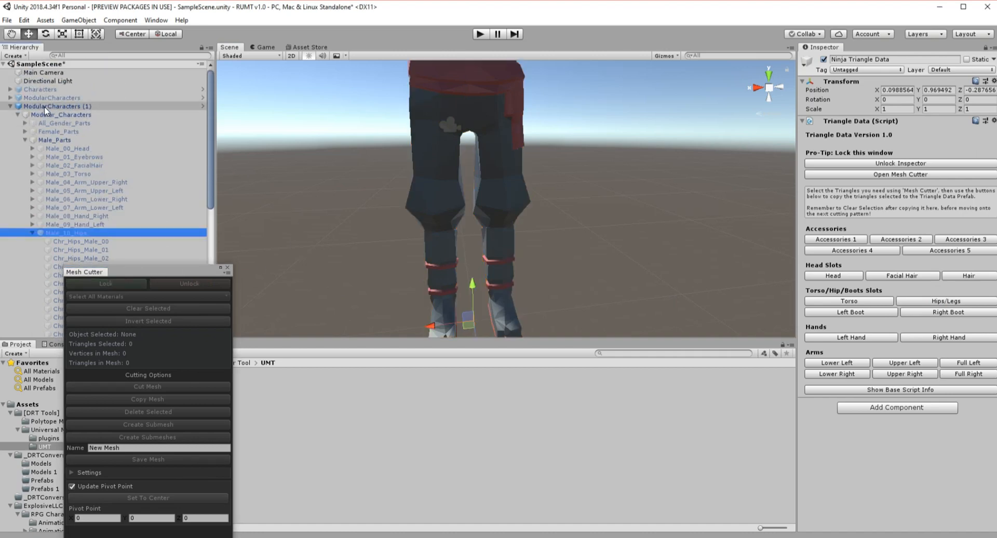
pyautogui.click(45, 107)
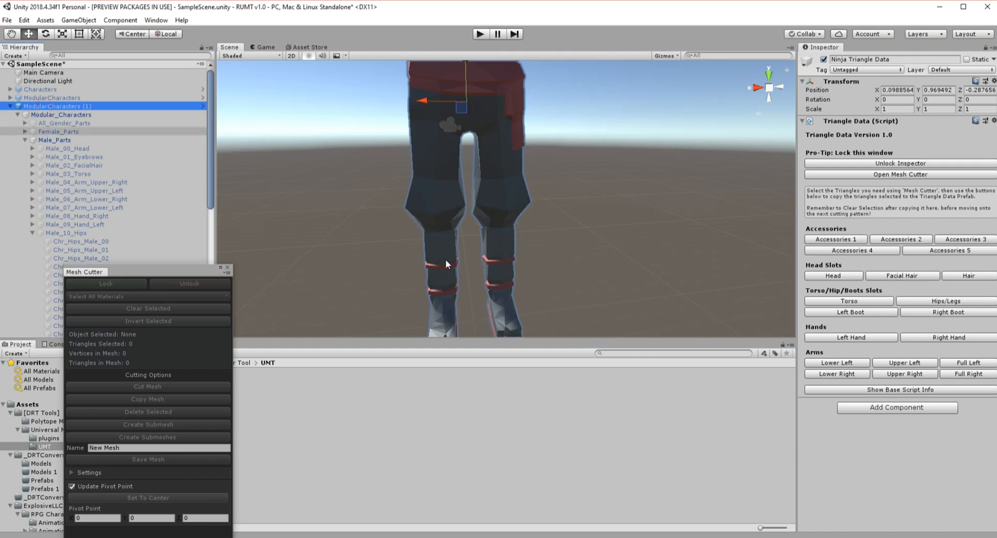
pyautogui.click(914, 164)
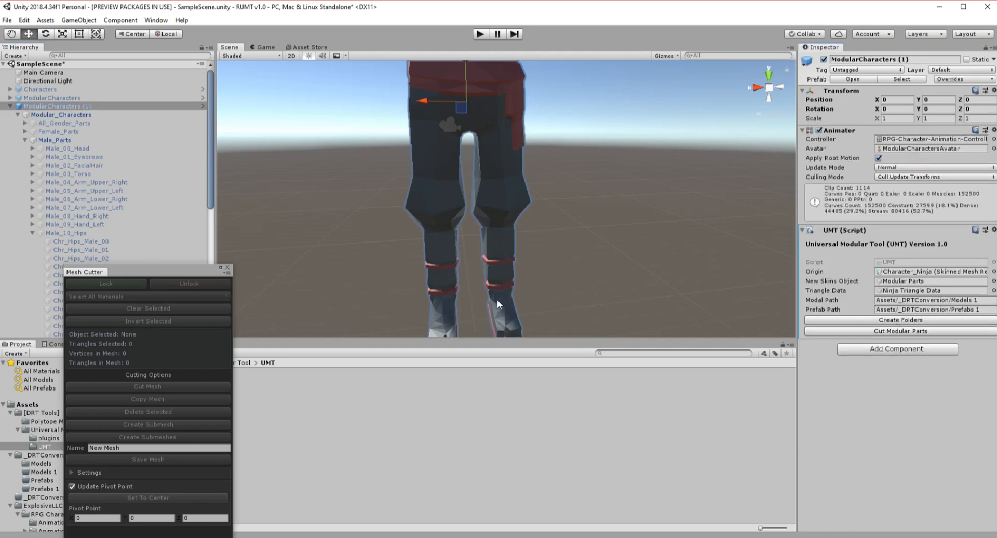
# Close the Mesh Cutter window and cut the modular parts with the UMT script.
pyautogui.moveTo(203, 267); pyautogui.dragTo(330, 197)
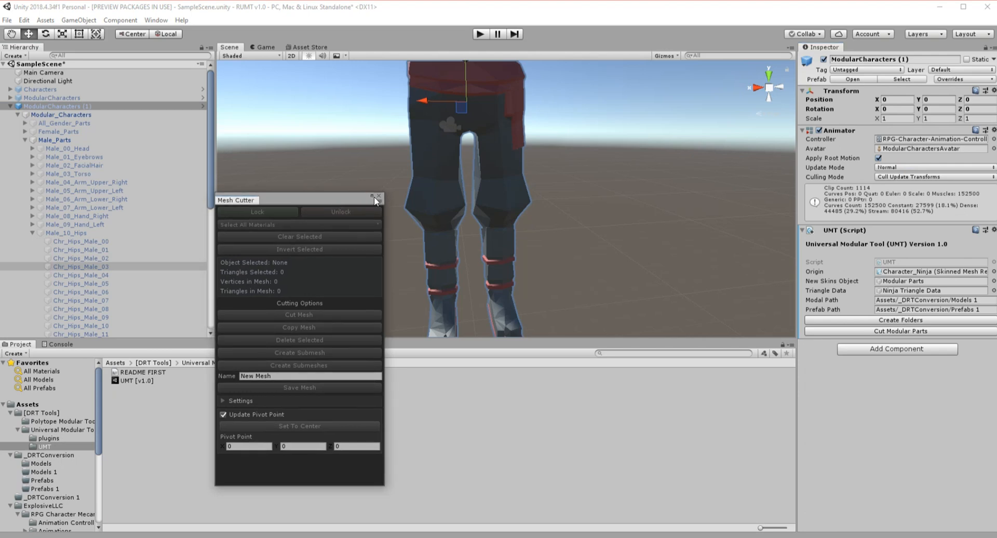
pyautogui.click(379, 200)
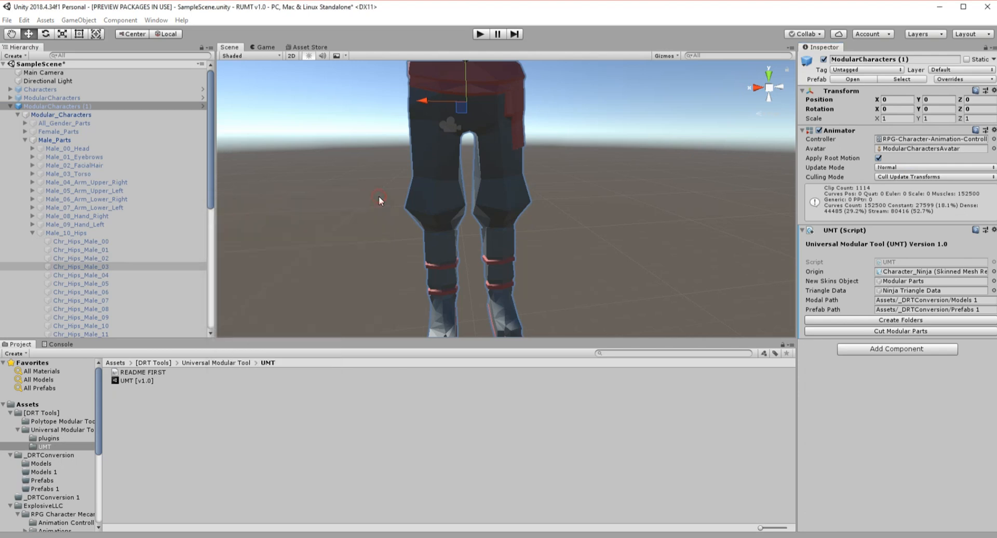
pyautogui.click(888, 331)
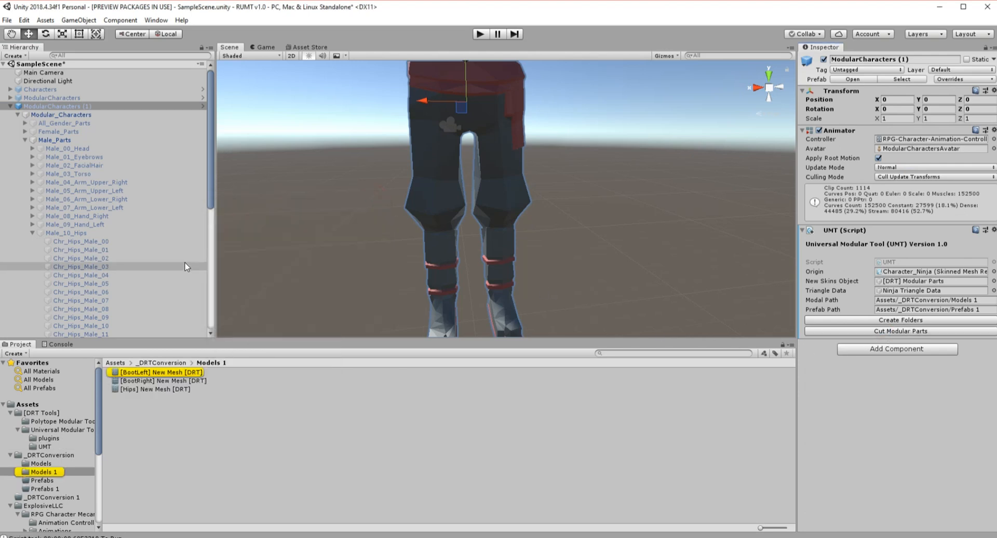
# Collapse Male_Parts and deactivate the original Character_Ninja under NewSkins.
pyautogui.click(25, 140)
pyautogui.click(25, 149)
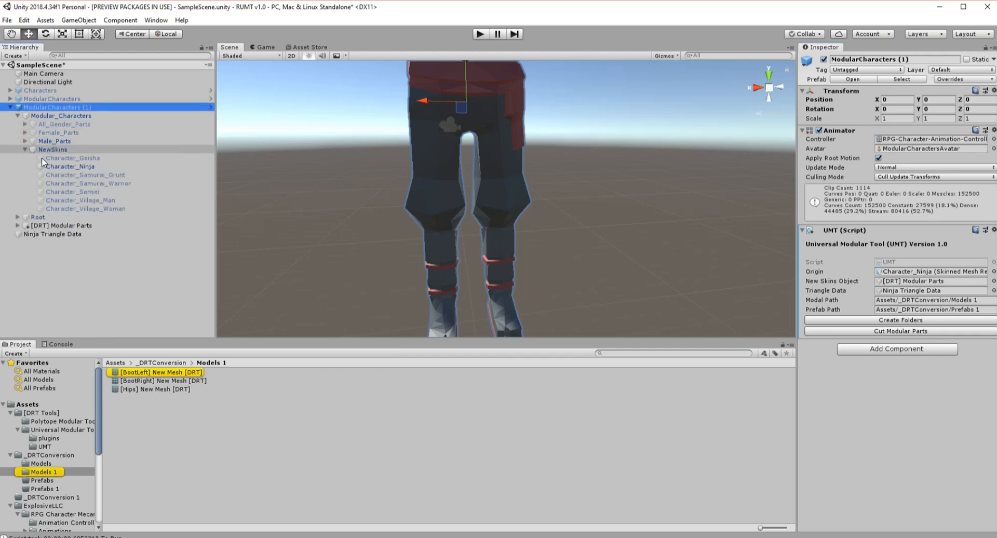
pyautogui.click(58, 167)
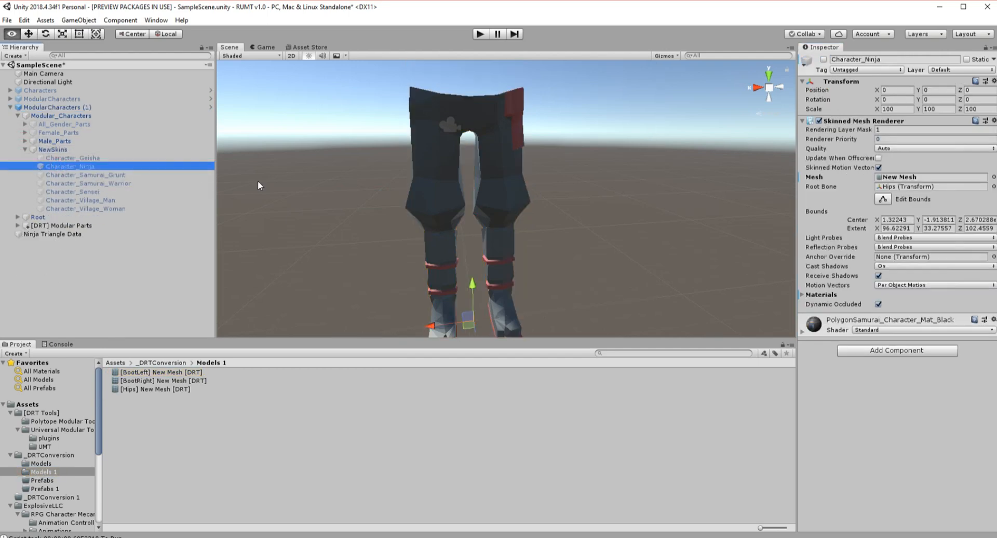
# Select the newly cut ninja hips part in the scene and deactivate it, leaving the boots active.
pyautogui.keyDown('alt'); pyautogui.moveTo(258, 180); pyautogui.dragTo(423, 173); pyautogui.keyUp('alt')
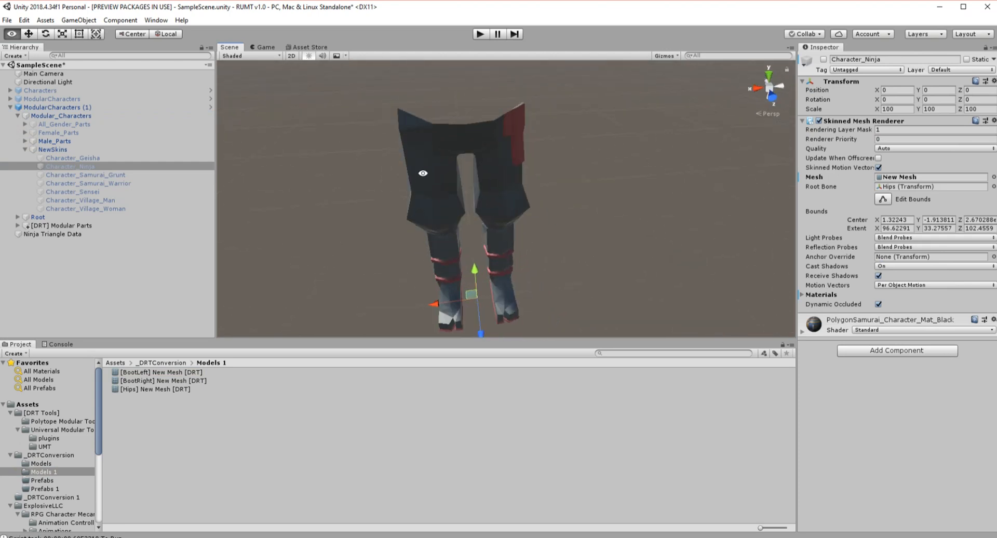
pyautogui.keyDown('alt'); pyautogui.moveTo(617, 139); pyautogui.dragTo(753, 171); pyautogui.keyUp('alt')
pyautogui.click(491, 150)
pyautogui.scroll(2, 629, 194)
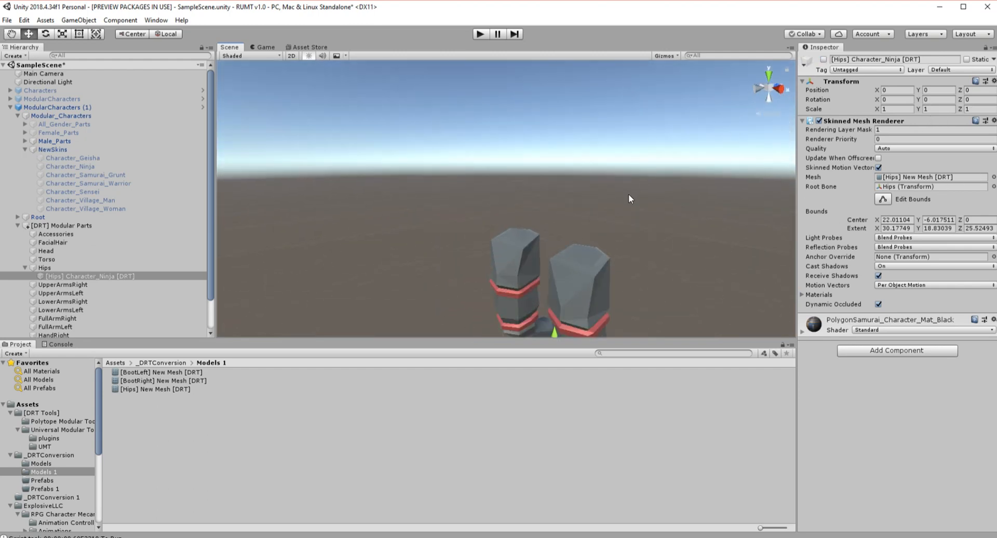
# Expand Male_Parts and activate Male_10_Hips together with its Chr_Hips_Male_00 part.
pyautogui.click(24, 141)
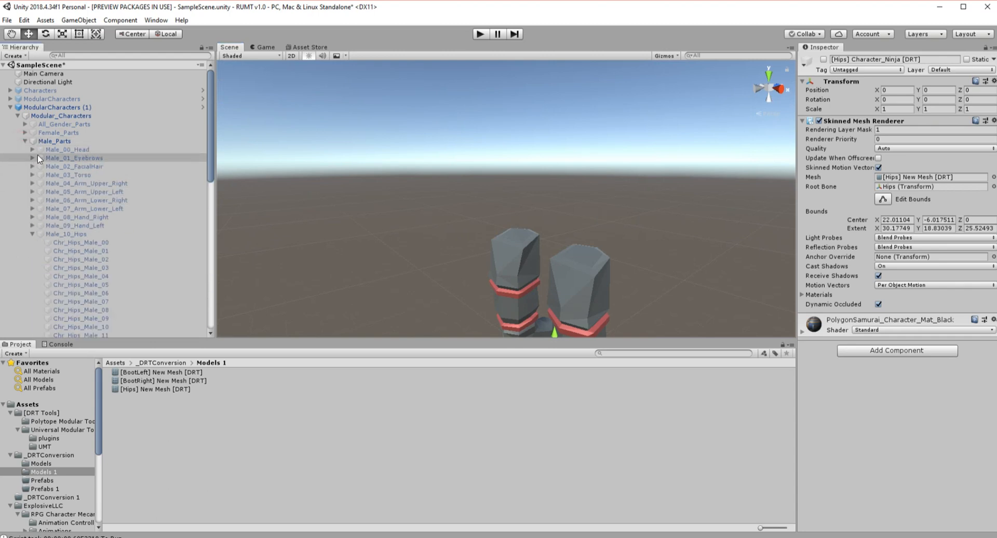
pyautogui.click(68, 175)
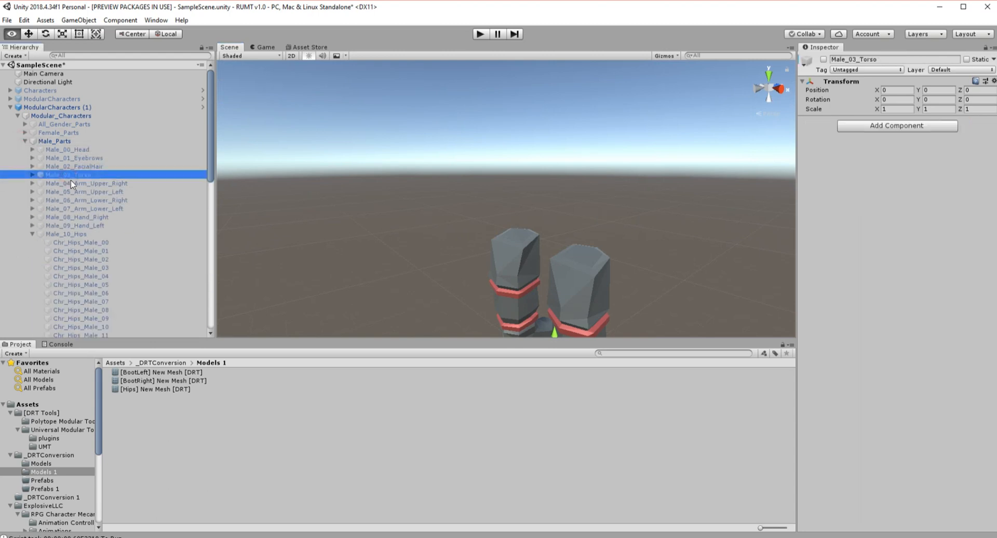
pyautogui.click(78, 242)
pyautogui.click(80, 234)
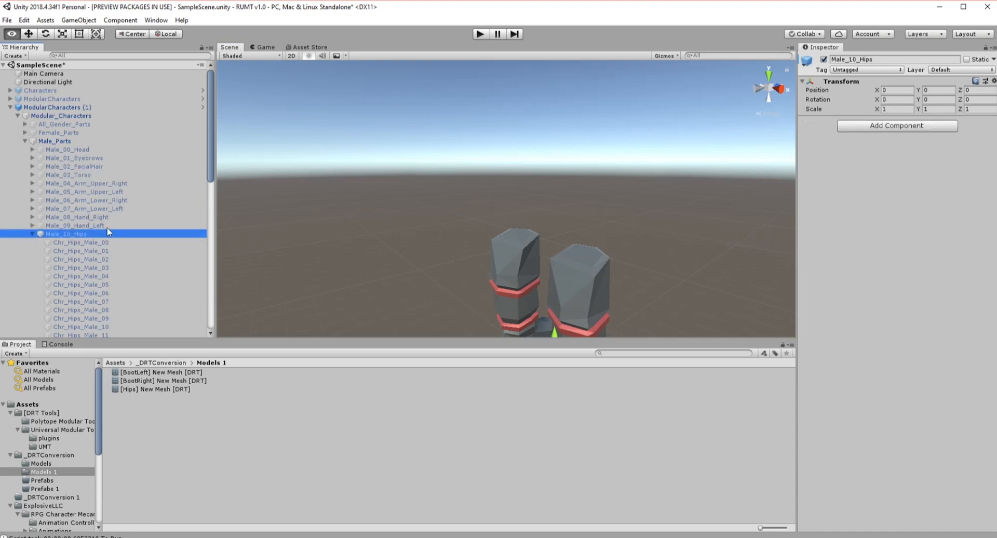
pyautogui.doubleClick(109, 242)
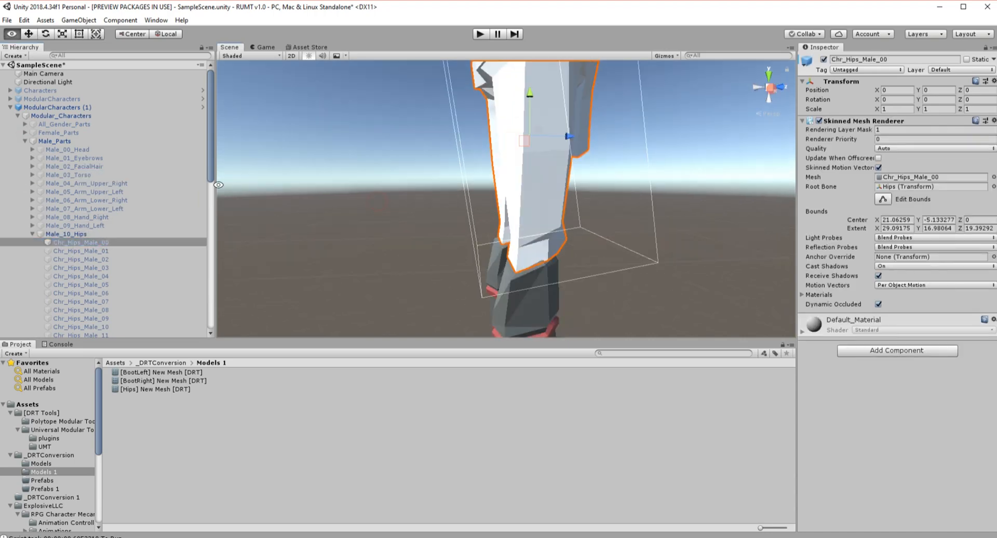
# Examine from several sides how the ninja boots fit against the legs of Chr_Hips_Male_00.
pyautogui.click(326, 175)
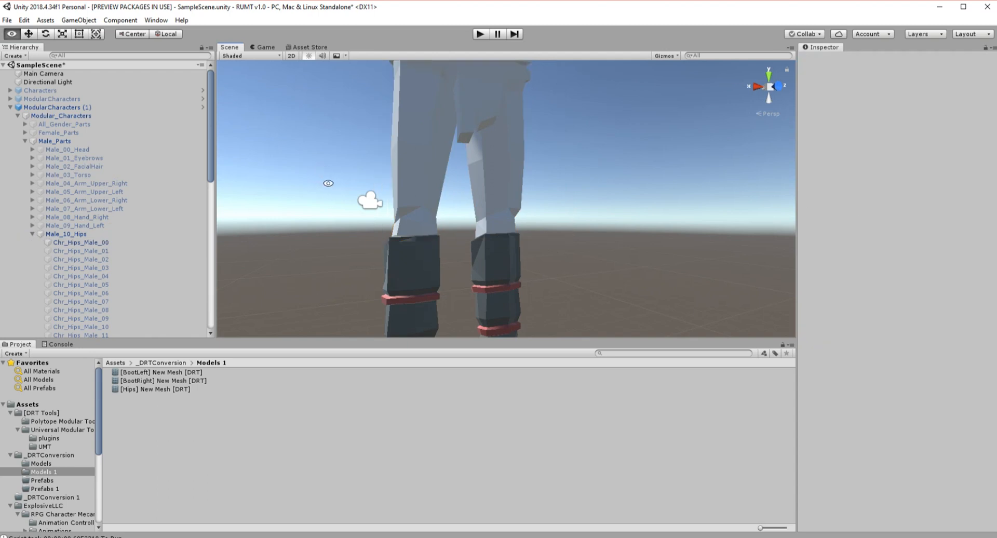
pyautogui.keyDown('alt'); pyautogui.moveTo(326, 174); pyautogui.dragTo(914, 258); pyautogui.keyUp('alt')
pyautogui.keyDown('alt'); pyautogui.scroll(6, 765, 244); pyautogui.keyUp('alt')
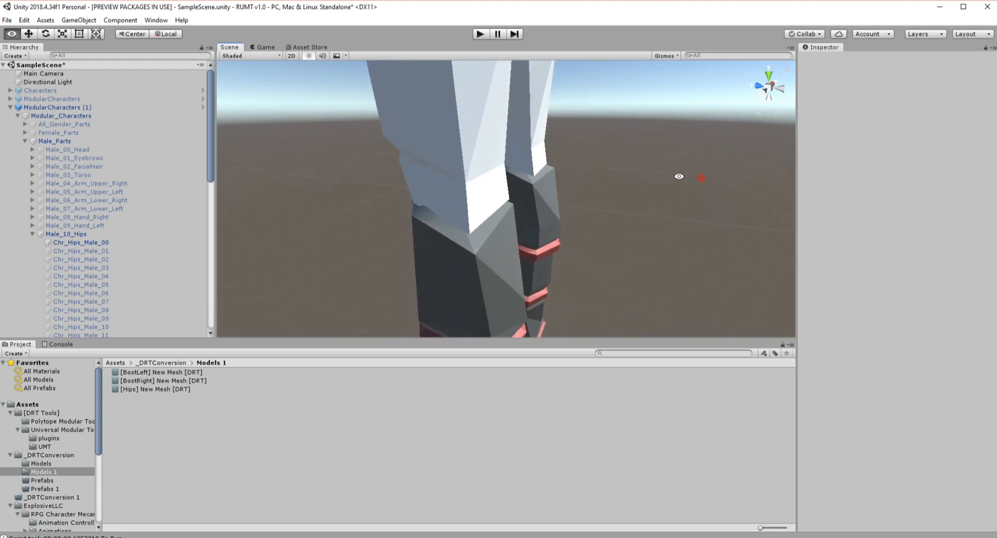
pyautogui.keyDown('alt'); pyautogui.moveTo(679, 177); pyautogui.dragTo(478, 107); pyautogui.keyUp('alt')
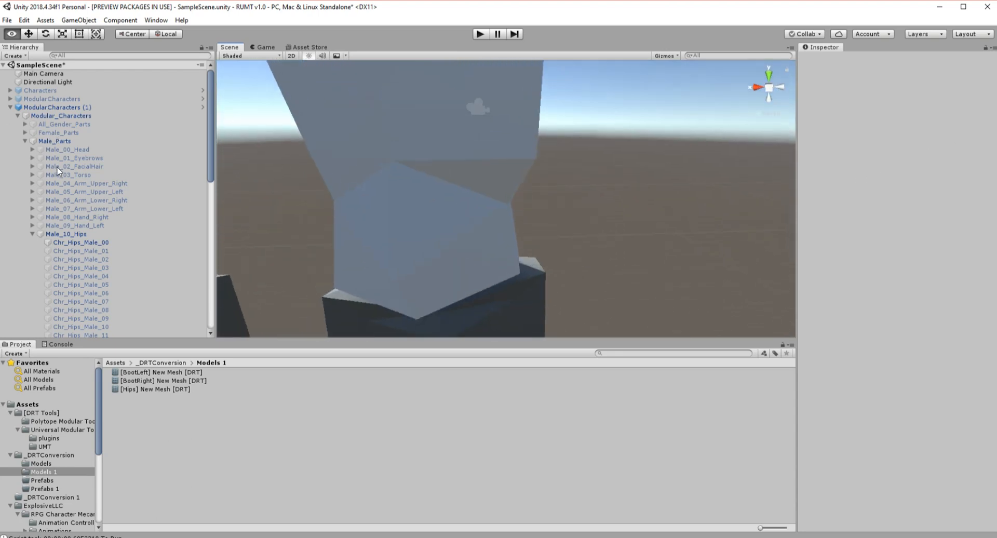
pyautogui.keyDown('alt'); pyautogui.moveTo(58, 171); pyautogui.dragTo(36, 158); pyautogui.keyUp('alt')
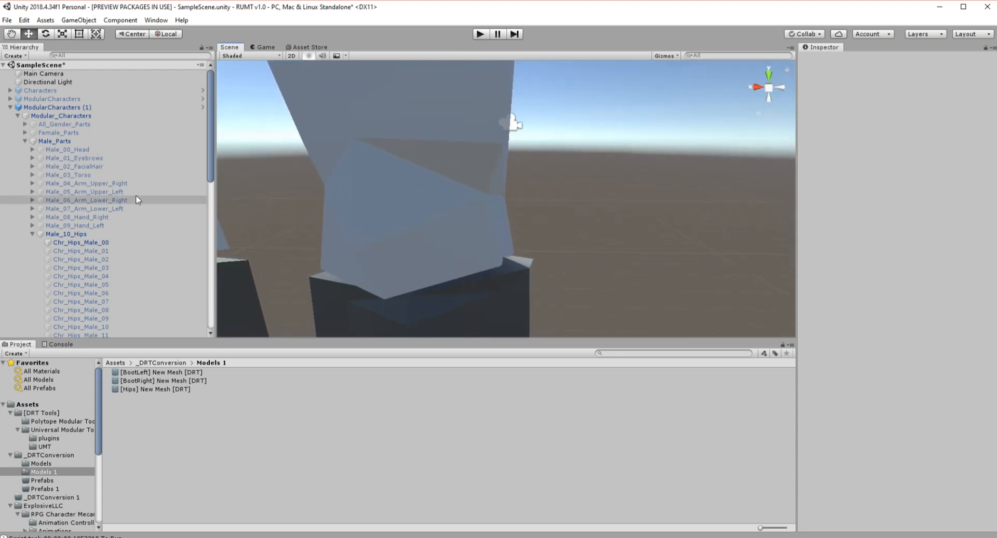
pyautogui.scroll(-5, 340, 213)
pyautogui.keyDown('alt'); pyautogui.moveTo(416, 227); pyautogui.dragTo(438, 257); pyautogui.keyUp('alt')
pyautogui.scroll(5, 441, 256)
pyautogui.moveTo(445, 258); pyautogui.dragTo(438, 193, button='middle')
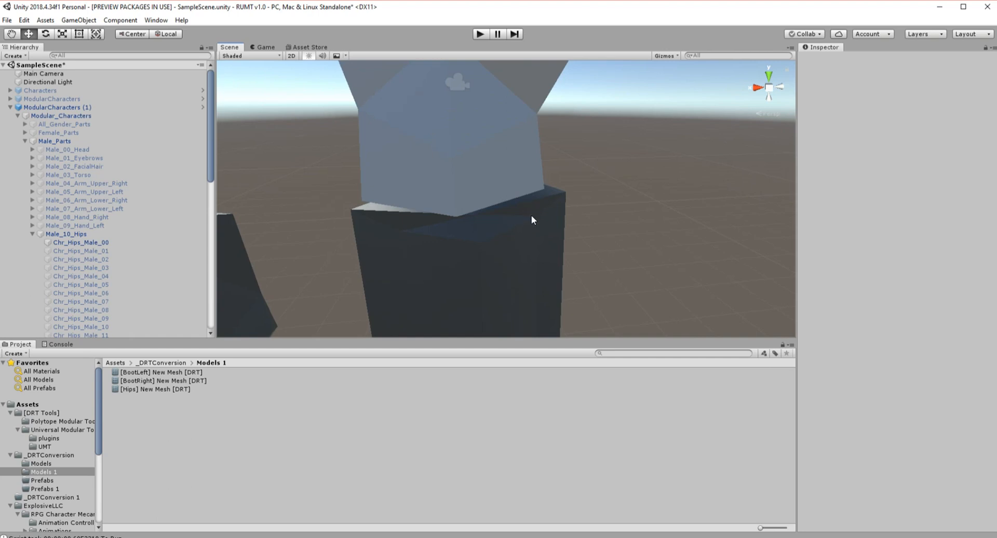
pyautogui.scroll(-5, 545, 227)
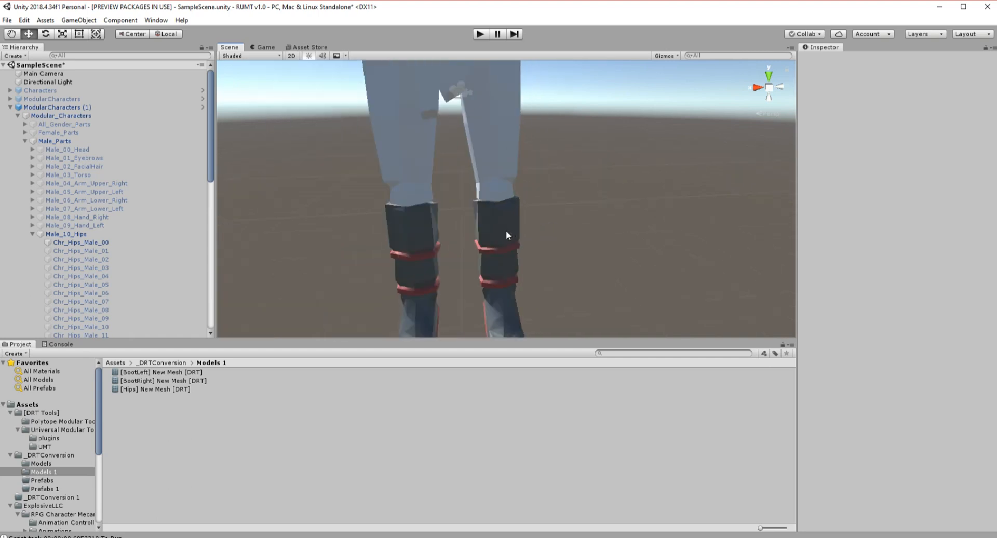
pyautogui.scroll(5, 438, 230)
pyautogui.scroll(-5, 439, 229)
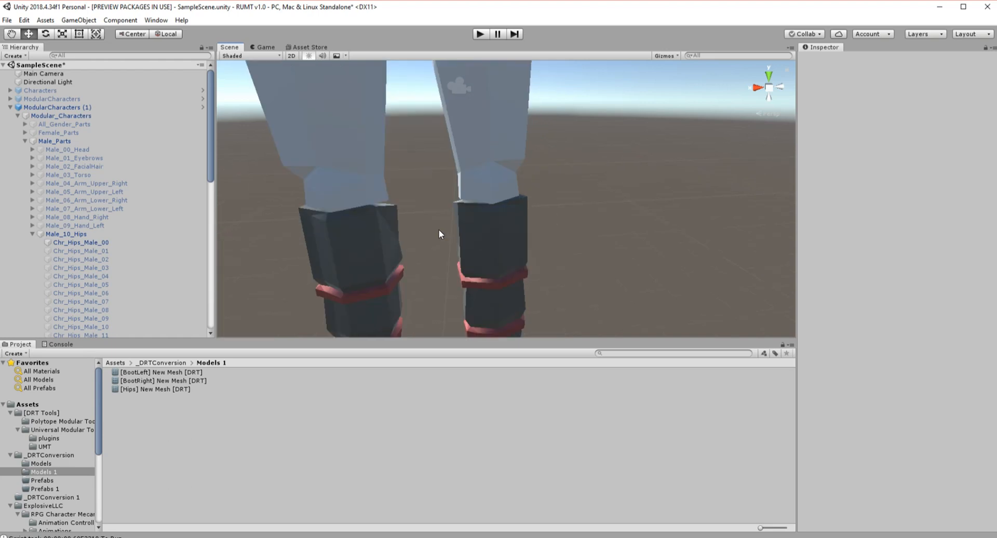
# Select ModularCharacters (1), start play mode and switch to the Scene view.
pyautogui.click(107, 107)
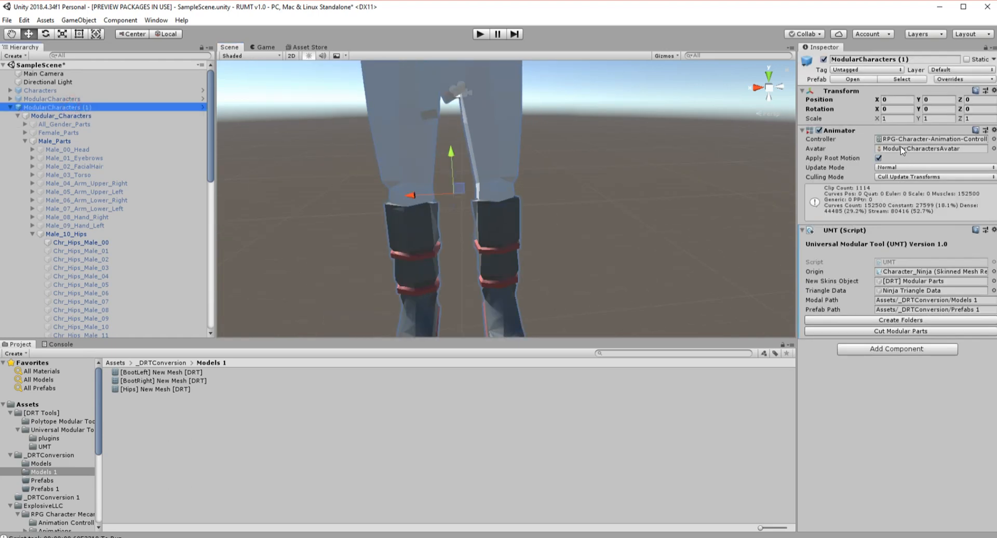
pyautogui.click(480, 35)
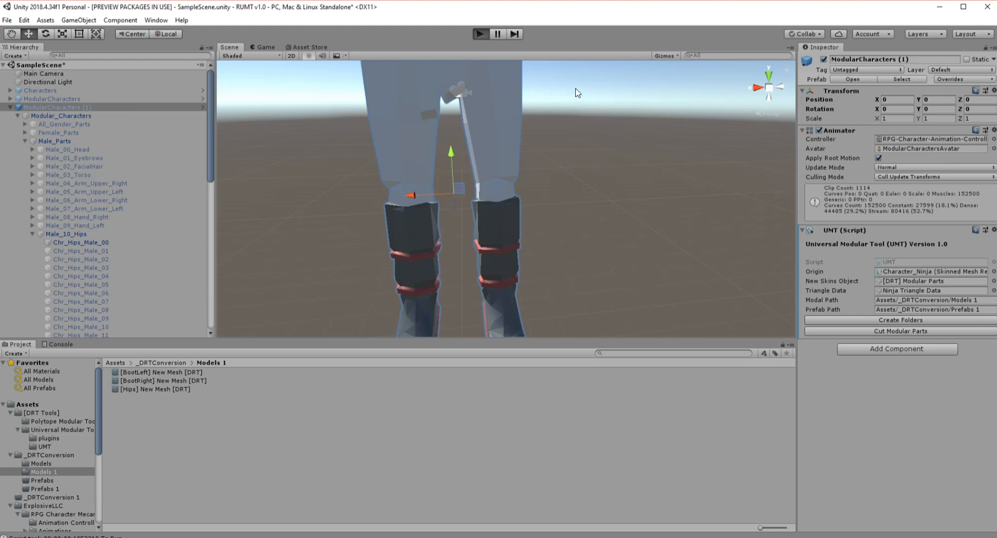
pyautogui.hotkey('ctrl', 'p')
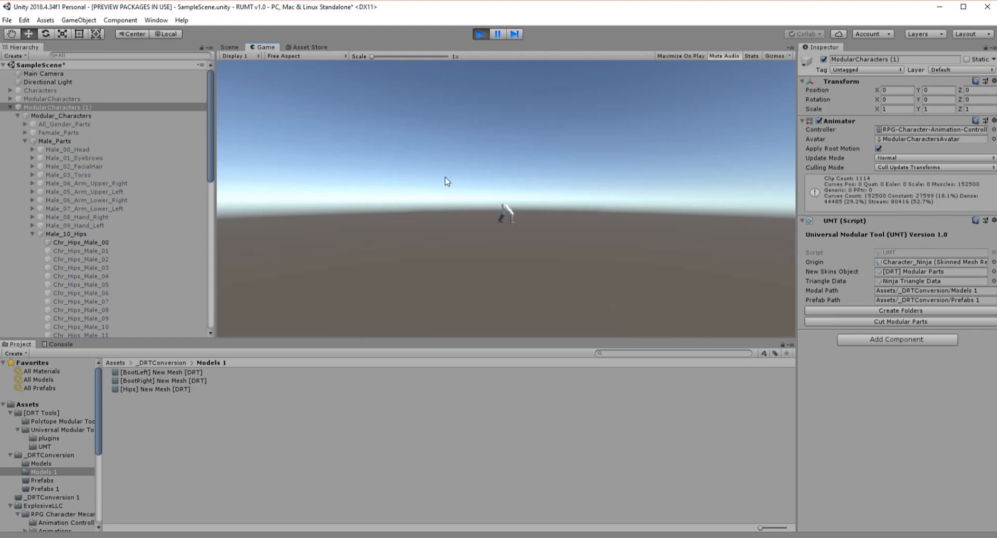
pyautogui.click(229, 46)
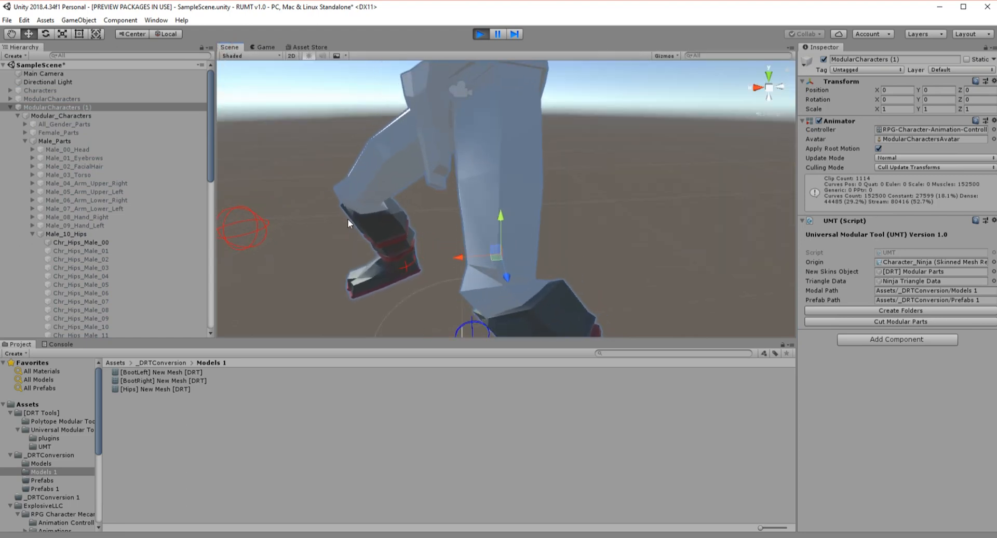
# Examine the animated legs during play, checking the seams between the ninja boots and the hips part.
pyautogui.keyDown('alt'); pyautogui.moveTo(421, 218); pyautogui.dragTo(460, 197); pyautogui.keyUp('alt')
pyautogui.scroll(-5, 428, 222)
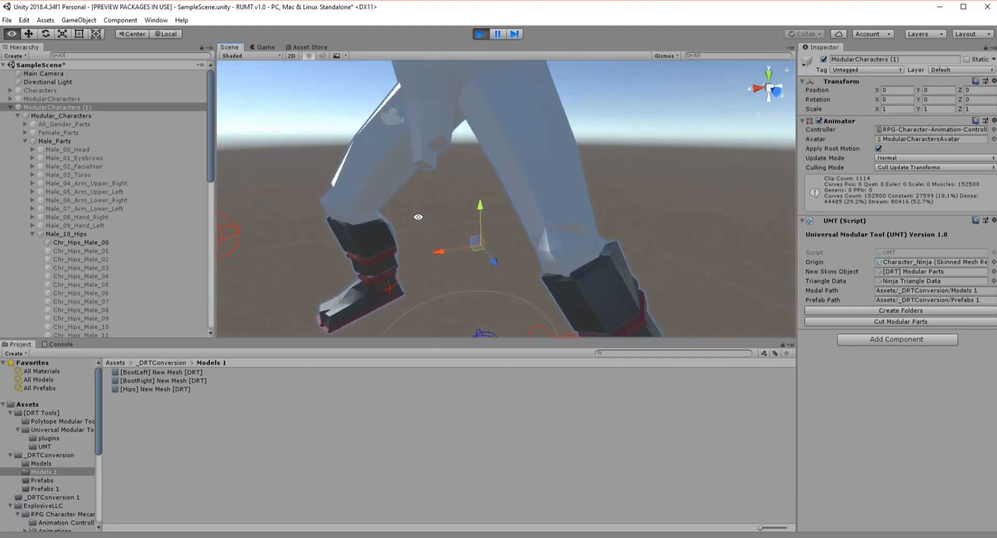
pyautogui.scroll(-5, 429, 223)
pyautogui.moveTo(428, 218)
pyautogui.keyDown('alt'); pyautogui.mouseDown()
pyautogui.moveTo(735, 209)
pyautogui.moveTo(725, 269)
pyautogui.moveTo(519, 259)
pyautogui.moveTo(526, 179)
pyautogui.moveTo(265, 160)
pyautogui.moveTo(531, 169)
pyautogui.moveTo(470, 189)
pyautogui.moveTo(626, 204)
pyautogui.moveTo(493, 204)
pyautogui.moveTo(446, 226)
pyautogui.moveTo(437, 204)
pyautogui.moveTo(524, 204)
pyautogui.moveTo(531, 178)
pyautogui.moveTo(741, 269)
pyautogui.moveTo(789, 234)
pyautogui.moveTo(222, 238)
pyautogui.moveTo(424, 201)
pyautogui.mouseUp(); pyautogui.keyUp('alt')
pyautogui.scroll(5, 519, 179)
pyautogui.scroll(5, 519, 180)
pyautogui.scroll(3, 492, 204)
pyautogui.scroll(-5, 491, 201)
pyautogui.scroll(5, 490, 201)
pyautogui.scroll(-3, 525, 204)
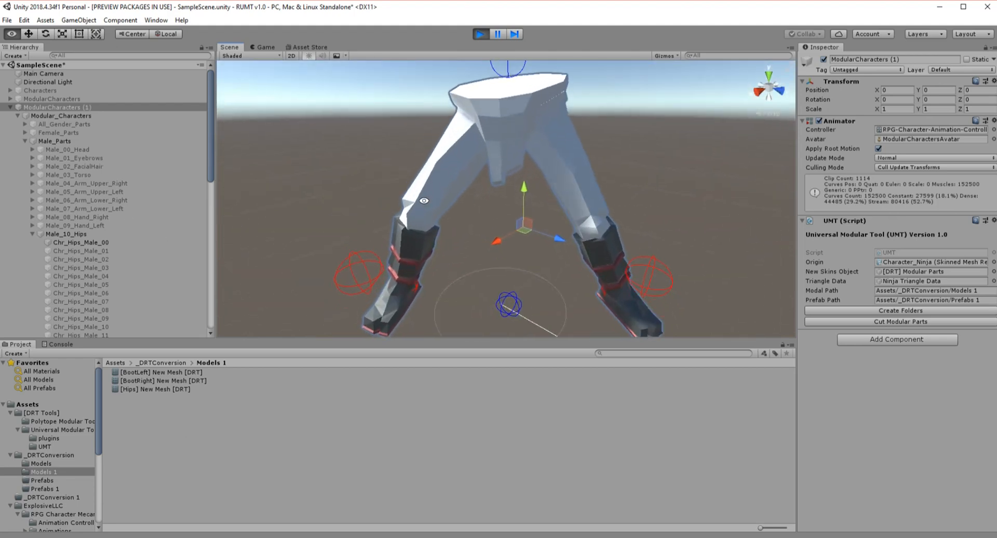
# During play, deactivate Chr_Hips_Male_00 and activate [Hips] Character_Ninja [DRT] to check the cut ninja hips above the boots.
pyautogui.click(76, 240)
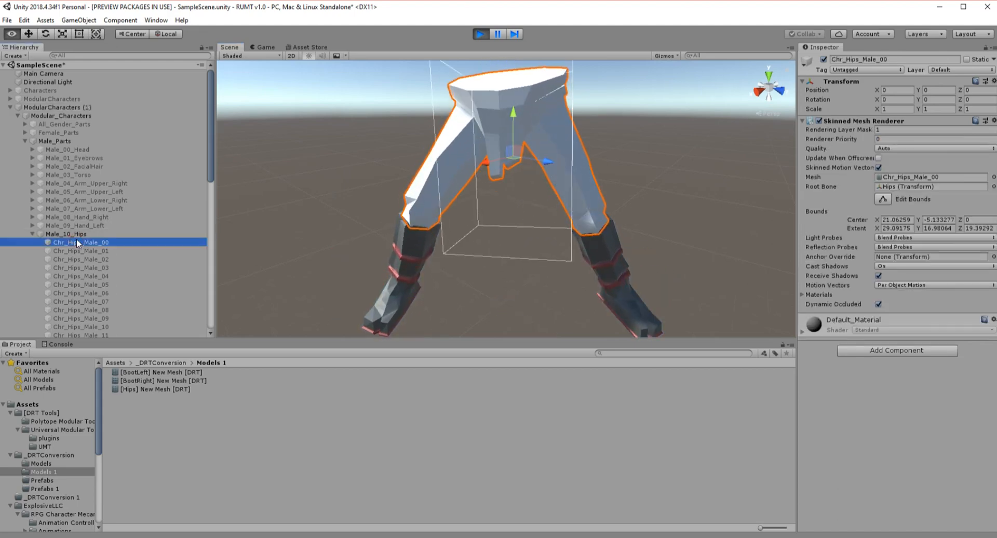
pyautogui.hotkey('alt', 'shift', 'a')
pyautogui.click(33, 234)
pyautogui.scroll(-3, 74, 237)
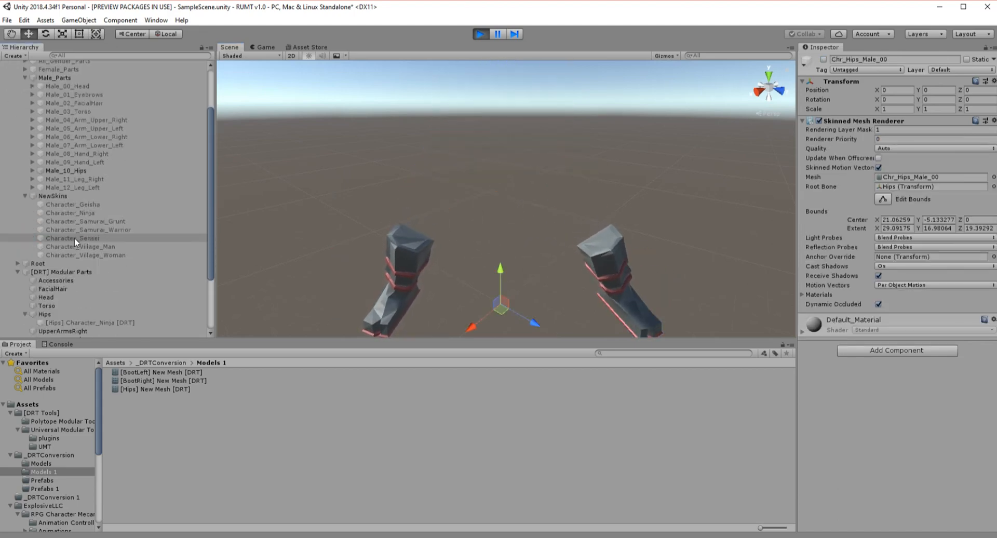
pyautogui.scroll(-3, 77, 270)
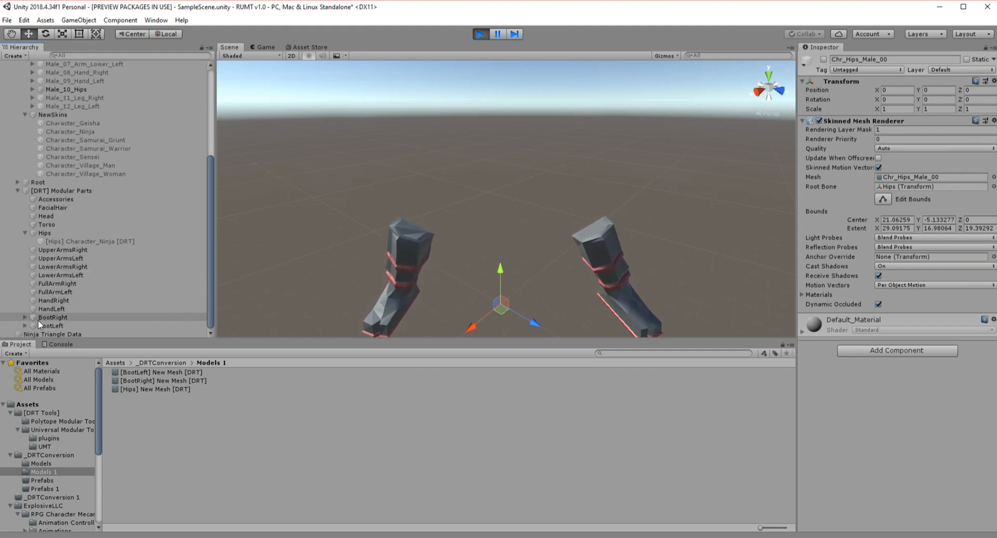
pyautogui.click(85, 241)
pyautogui.hotkey('alt', 'shift', 'a')
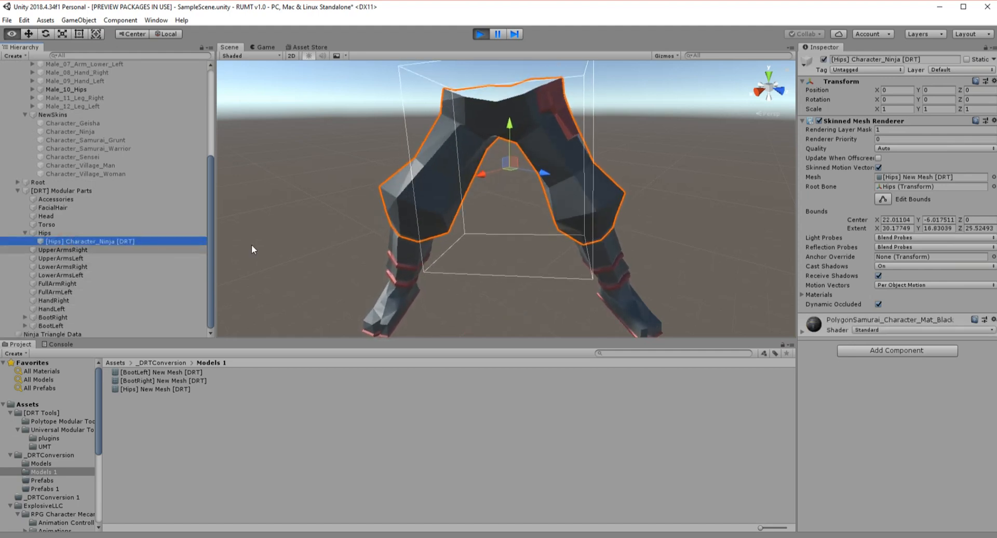
pyautogui.click(330, 197)
pyautogui.keyDown('alt'); pyautogui.moveTo(324, 196); pyautogui.dragTo(224, 223); pyautogui.keyUp('alt')
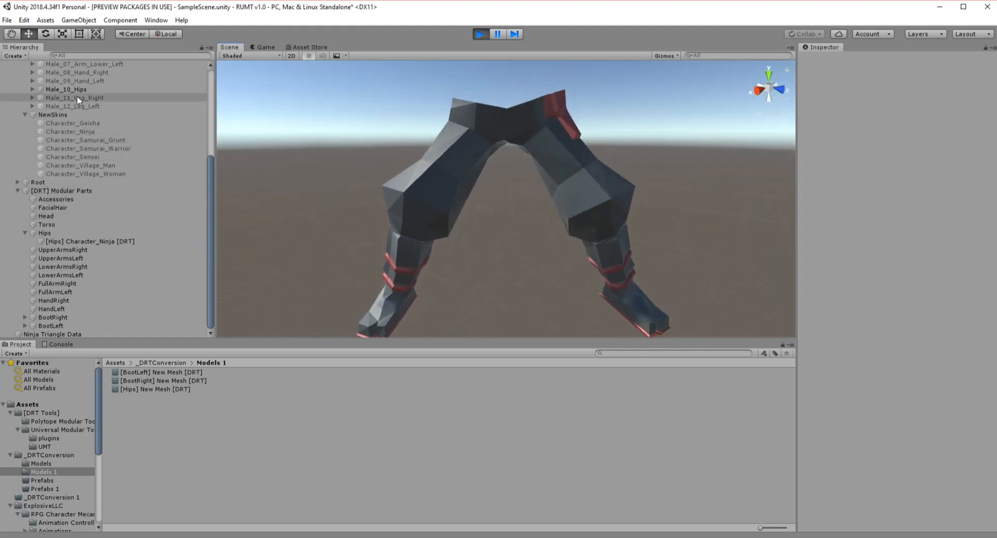
# Deactivate BootRight and BootLeft, activate Male_11_Leg_Right and Male_12_Leg_Left, and check how these legs fit the ninja hips.
pyautogui.click(67, 318)
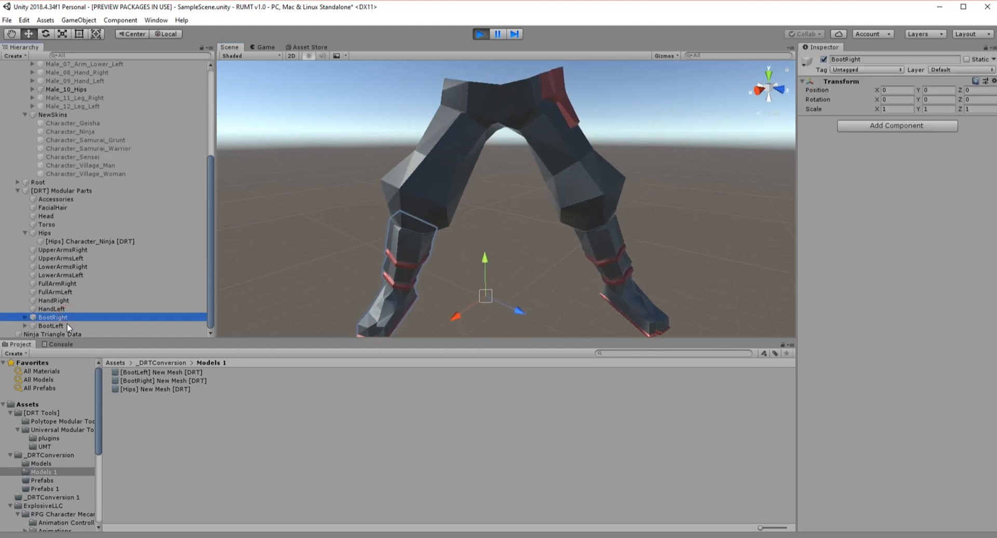
pyautogui.keyDown('shift'); pyautogui.click(67, 325); pyautogui.keyUp('shift')
pyautogui.scroll(3, 80, 158)
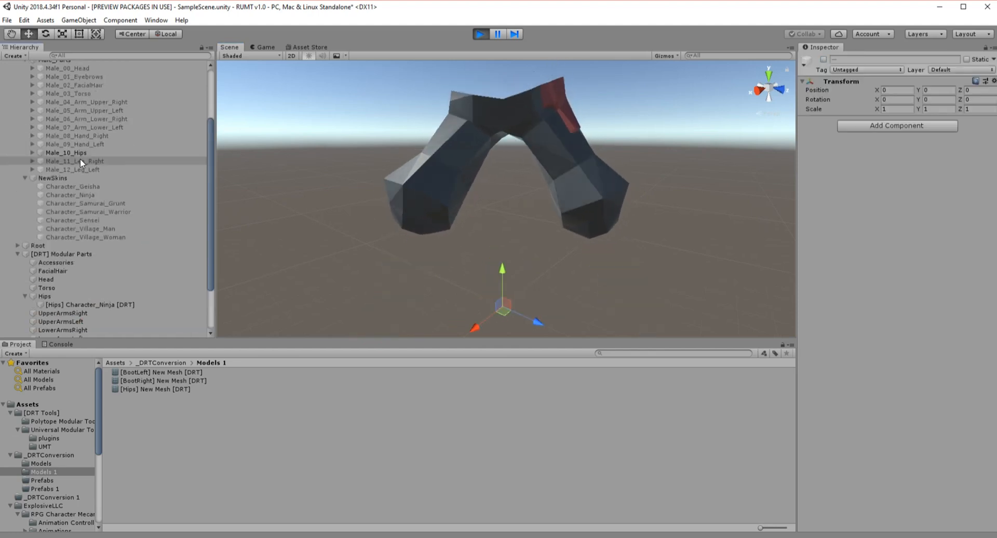
pyautogui.click(86, 162)
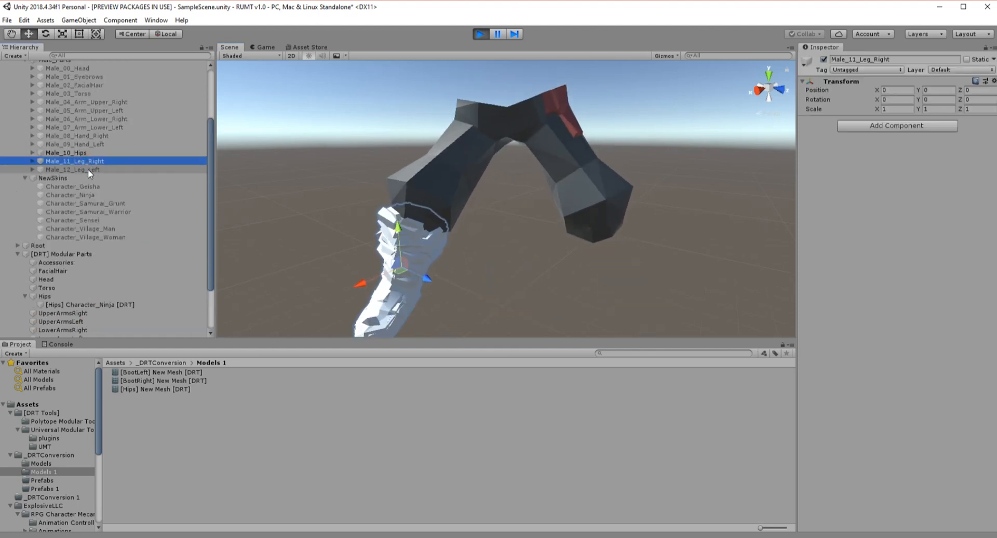
pyautogui.click(88, 169)
pyautogui.click(304, 149)
pyautogui.keyDown('alt'); pyautogui.moveTo(305, 148); pyautogui.dragTo(426, 292); pyautogui.keyUp('alt')
pyautogui.keyDown('alt'); pyautogui.moveTo(398, 185); pyautogui.dragTo(419, 169); pyautogui.keyUp('alt')
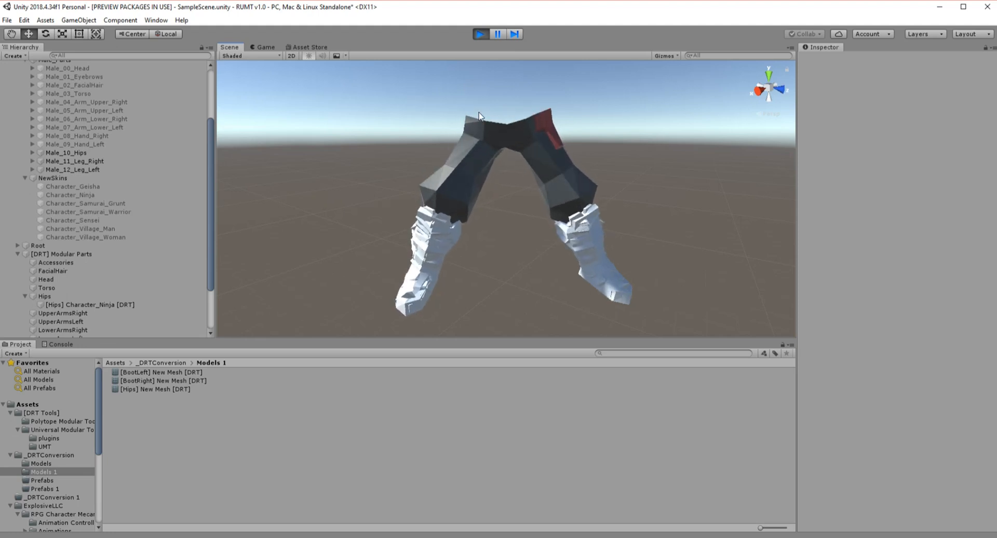
# Stop play mode and delete all child objects of [DRT] Modular Parts, from Accessories through BootLeft.
pyautogui.click(481, 34)
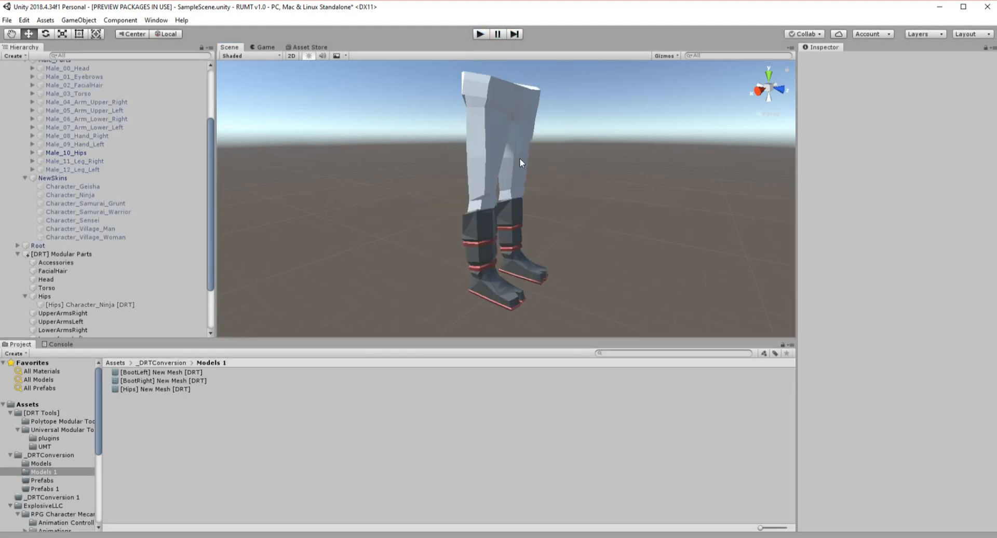
pyautogui.scroll(-3, 142, 262)
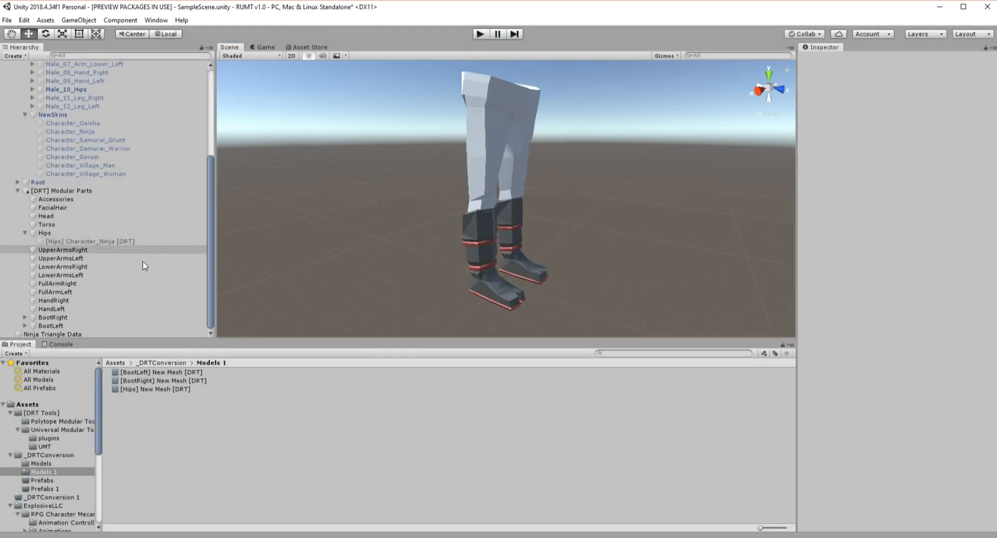
pyautogui.click(123, 334)
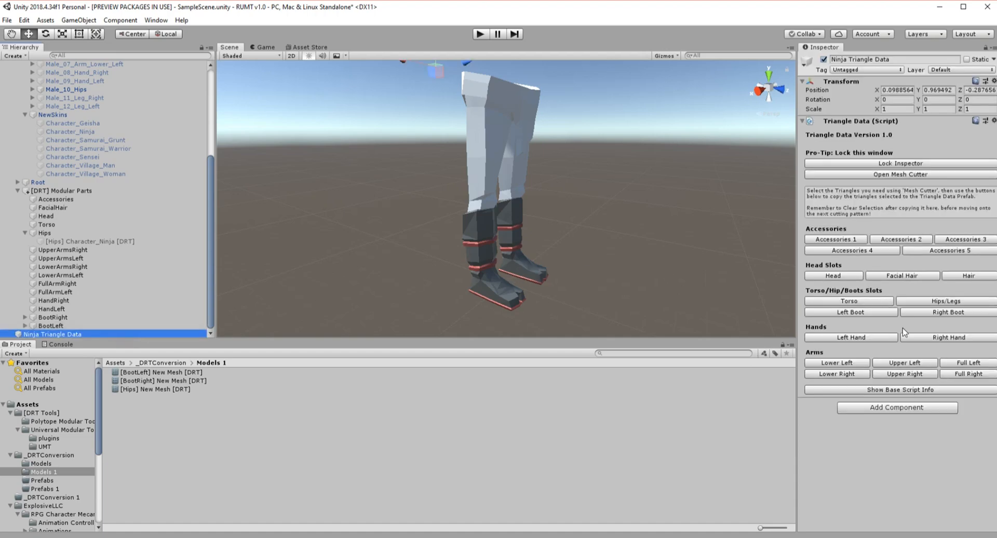
pyautogui.scroll(6, 106, 112)
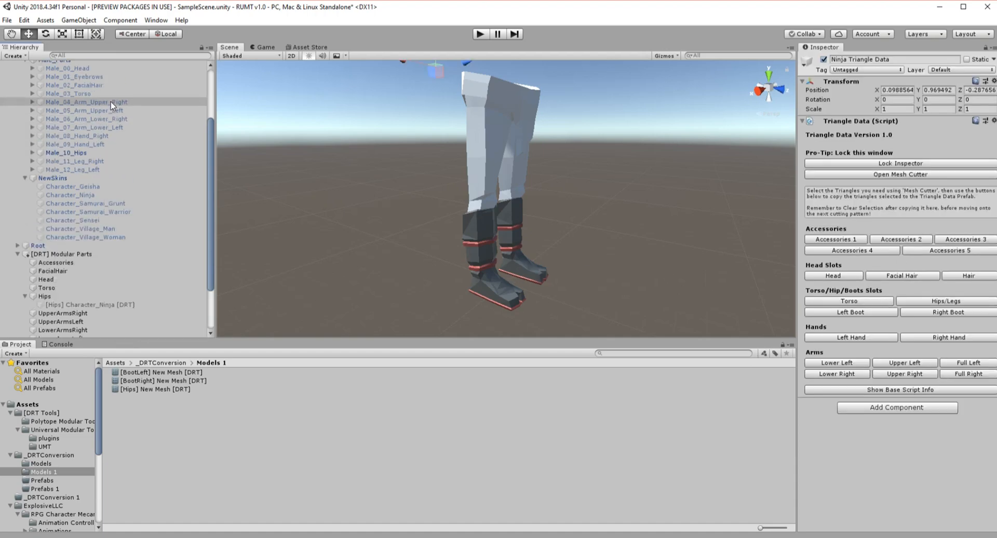
pyautogui.scroll(-6, 105, 111)
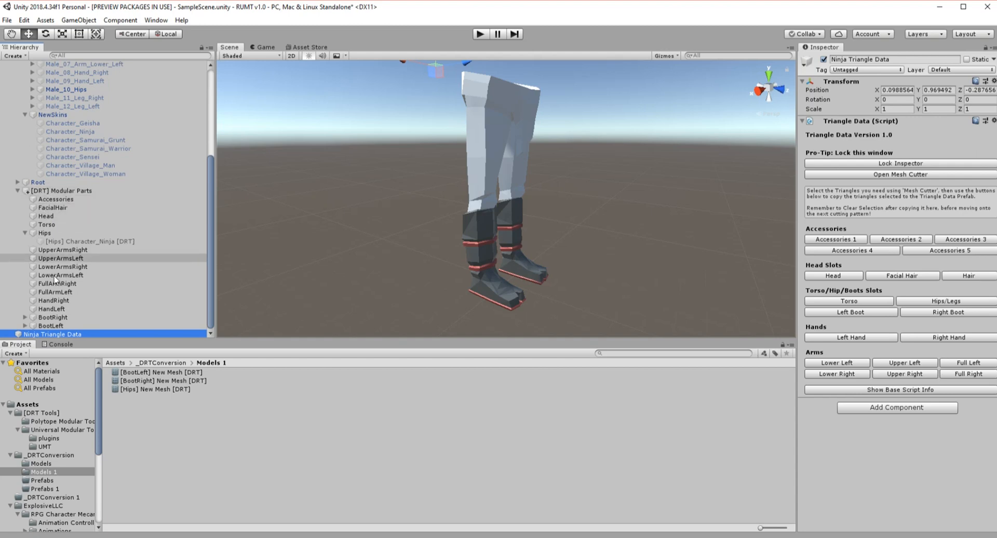
pyautogui.click(59, 200)
pyautogui.keyDown('shift'); pyautogui.click(67, 325); pyautogui.keyUp('shift')
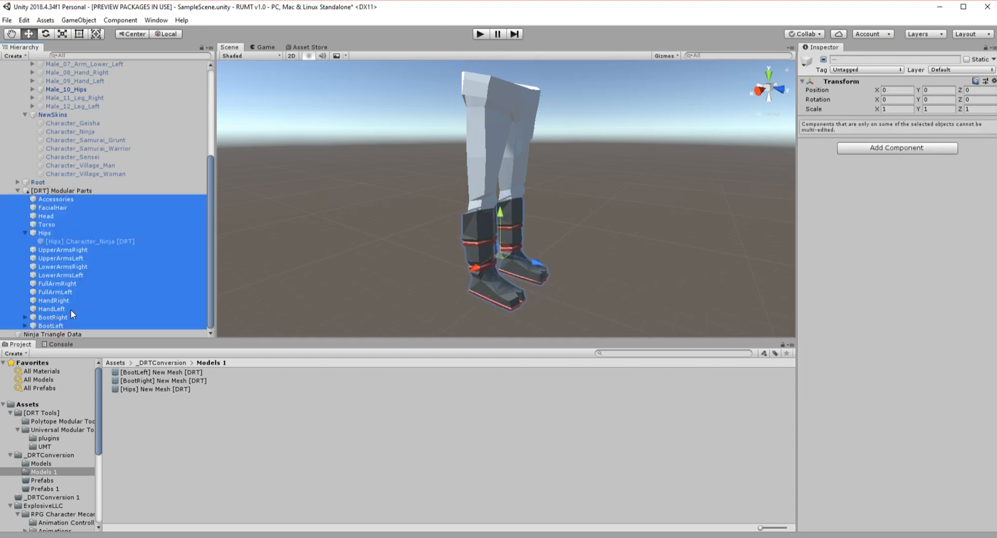
pyautogui.press('Delete')
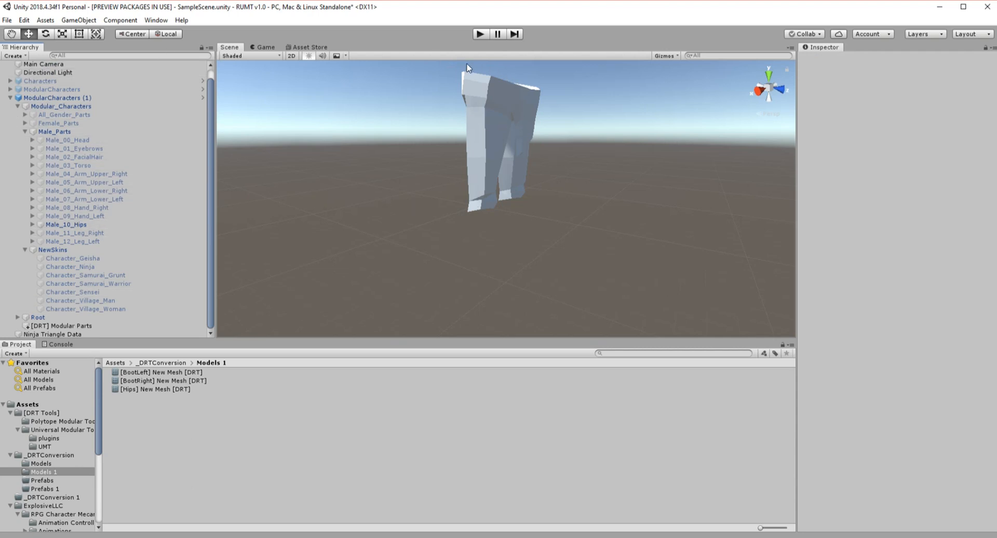
# Activate the Character_Ninja skin under NewSkins and deactivate Male_10_Hips.
pyautogui.click(99, 267)
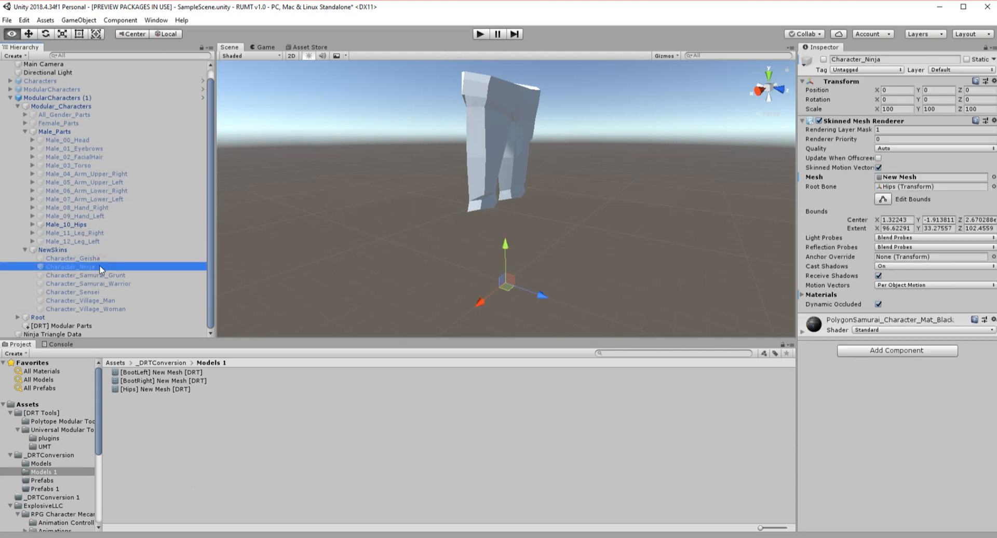
pyautogui.click(81, 225)
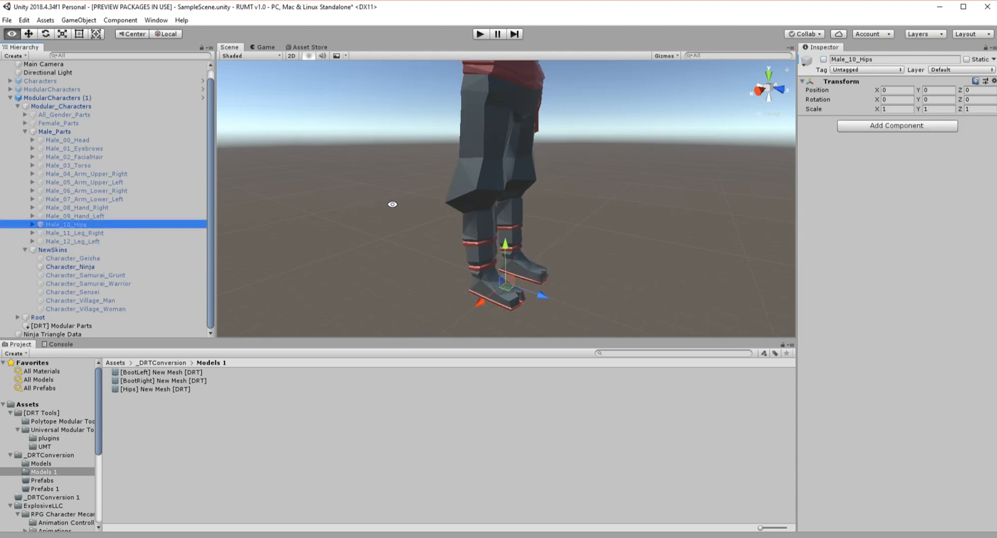
pyautogui.moveTo(393, 204); pyautogui.dragTo(312, 276, button='middle')
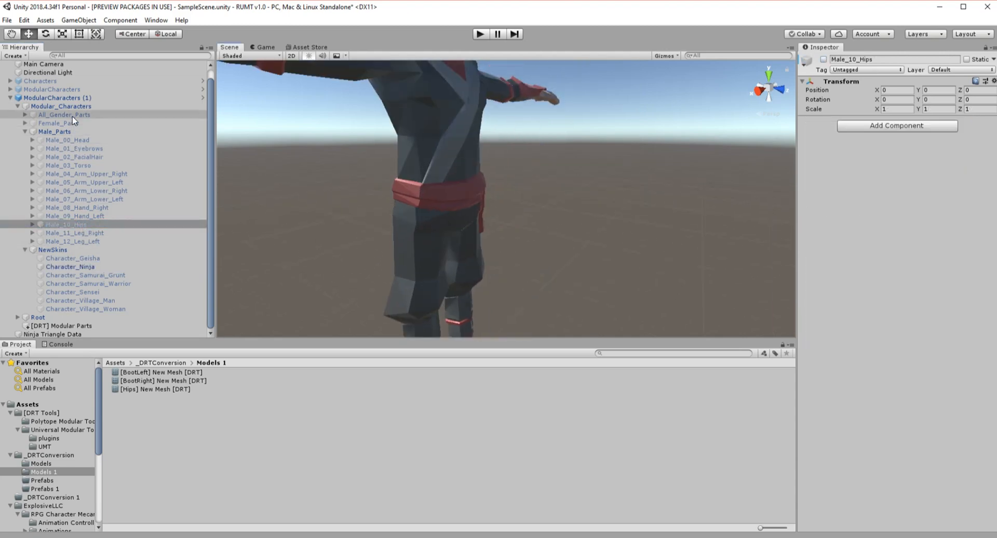
# Select ModularCharacters (1) and examine the full ninja's head, torso and arms from several angles.
pyautogui.click(71, 97)
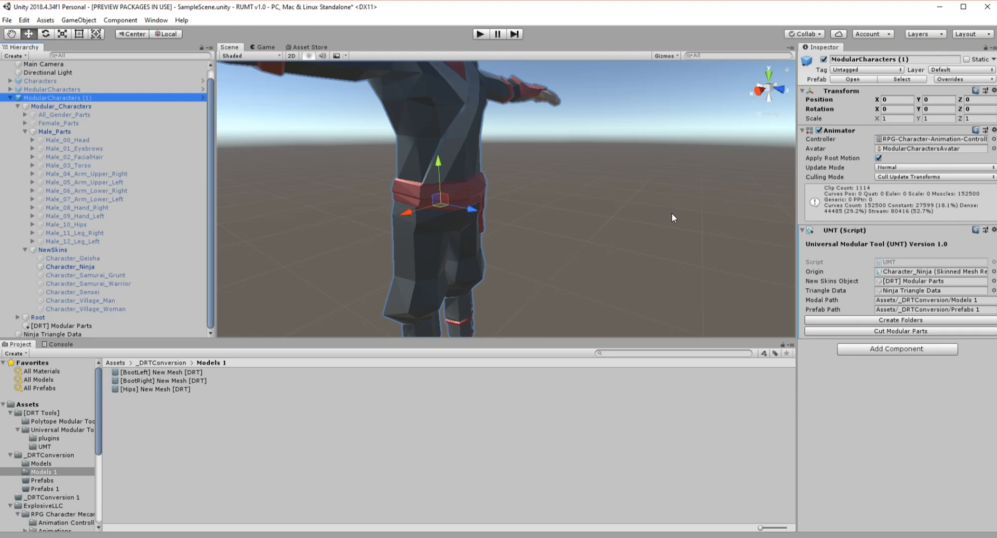
pyautogui.scroll(-3, 550, 150)
pyautogui.moveTo(549, 151); pyautogui.dragTo(611, 231, button='middle')
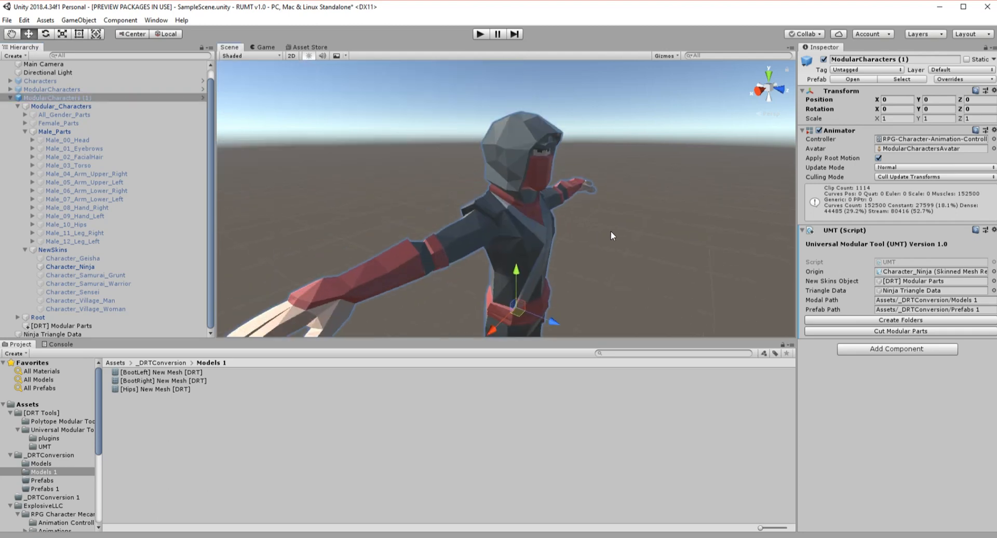
pyautogui.keyDown('alt'); pyautogui.moveTo(675, 221); pyautogui.dragTo(501, 275); pyautogui.keyUp('alt')
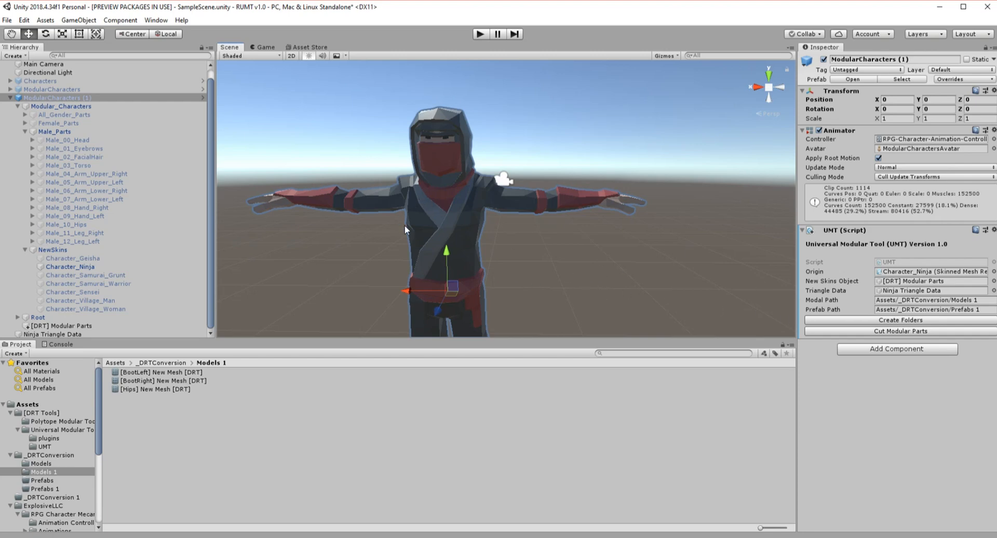
pyautogui.keyDown('alt'); pyautogui.moveTo(497, 236); pyautogui.dragTo(547, 219); pyautogui.keyUp('alt')
pyautogui.scroll(3, 547, 219)
pyautogui.moveTo(509, 203); pyautogui.dragTo(590, 260, button='middle')
pyautogui.keyDown('alt'); pyautogui.moveTo(631, 203); pyautogui.dragTo(547, 201); pyautogui.keyUp('alt')
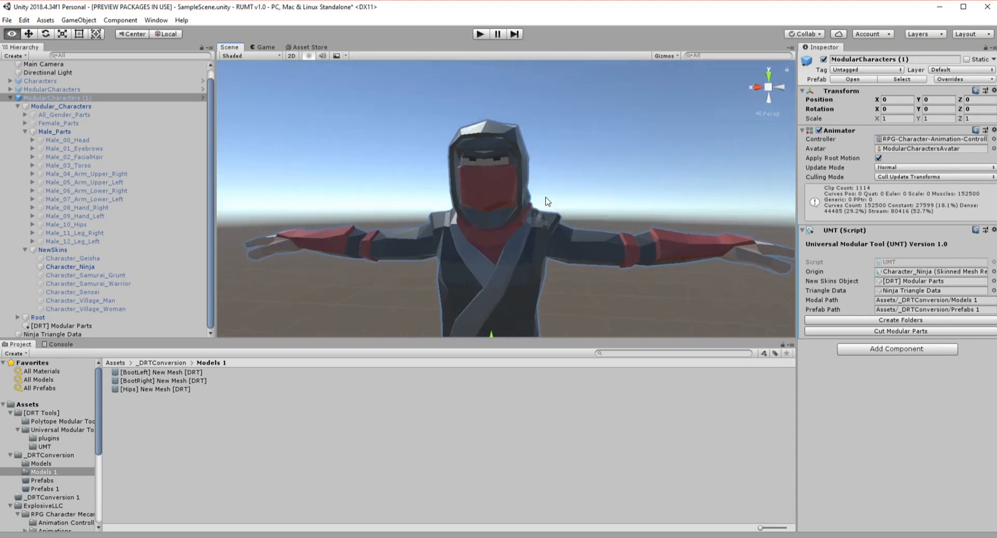
pyautogui.keyDown('alt'); pyautogui.moveTo(478, 215); pyautogui.dragTo(545, 228); pyautogui.keyUp('alt')
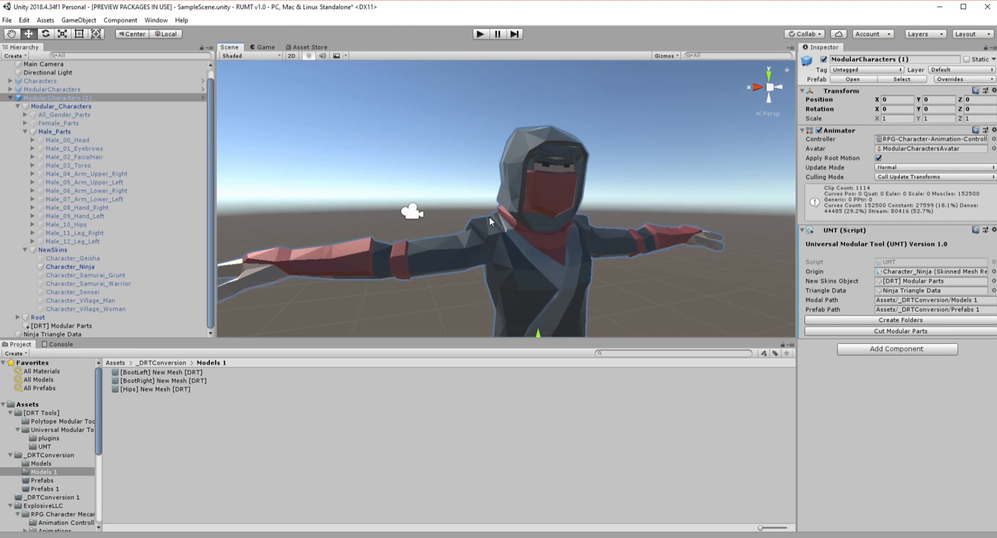
pyautogui.keyDown('alt'); pyautogui.moveTo(631, 213); pyautogui.dragTo(634, 232); pyautogui.keyUp('alt')
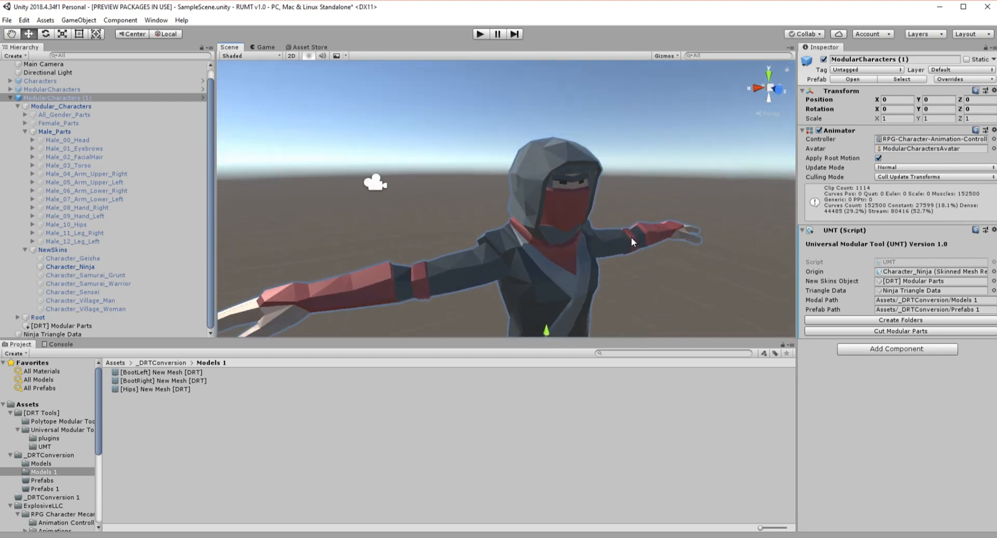
pyautogui.keyDown('alt'); pyautogui.moveTo(629, 238); pyautogui.dragTo(550, 235); pyautogui.keyUp('alt')
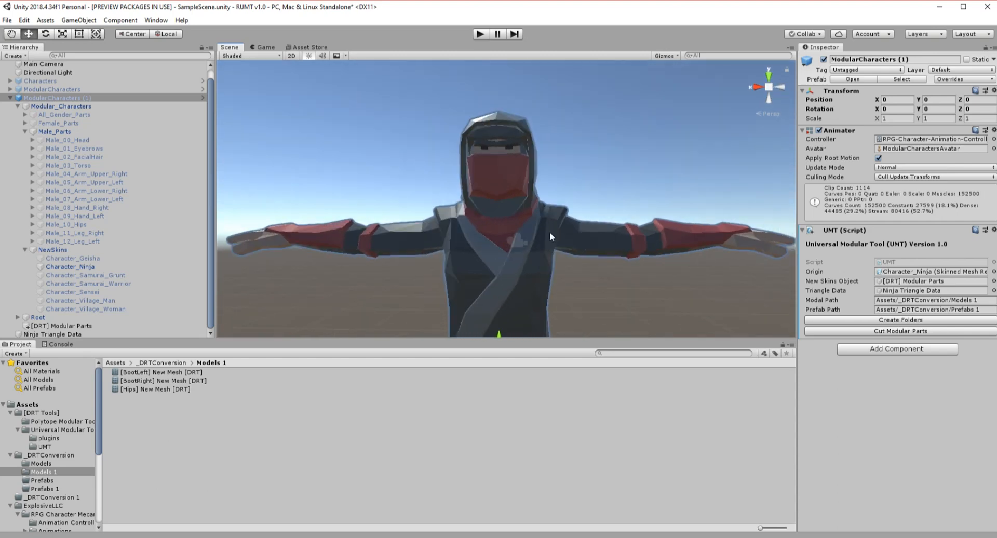